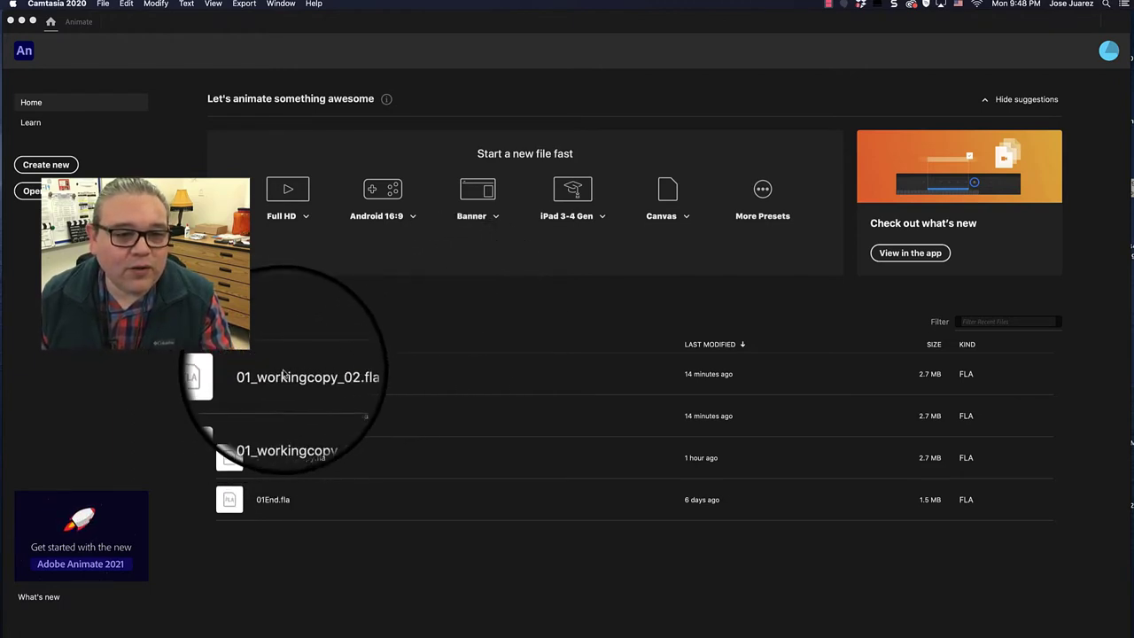
# Step: Open 01_workingcopy.fla and delete the Nathan's restaurant photo on the photo2 layer from the stage
pyautogui.click(283, 452)
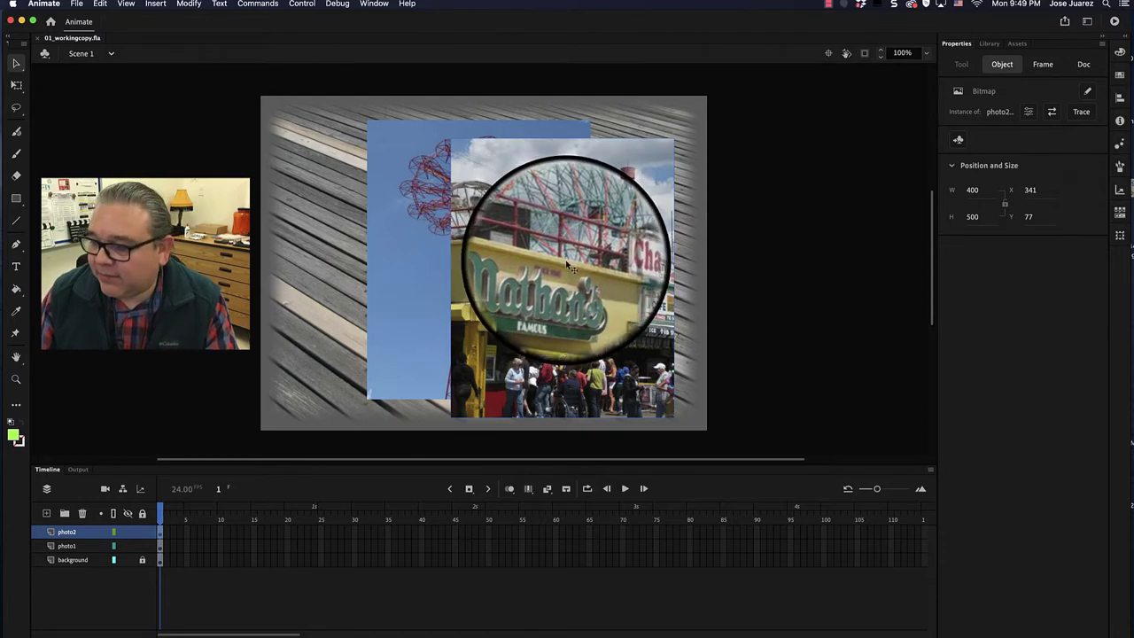
pyautogui.click(581, 206)
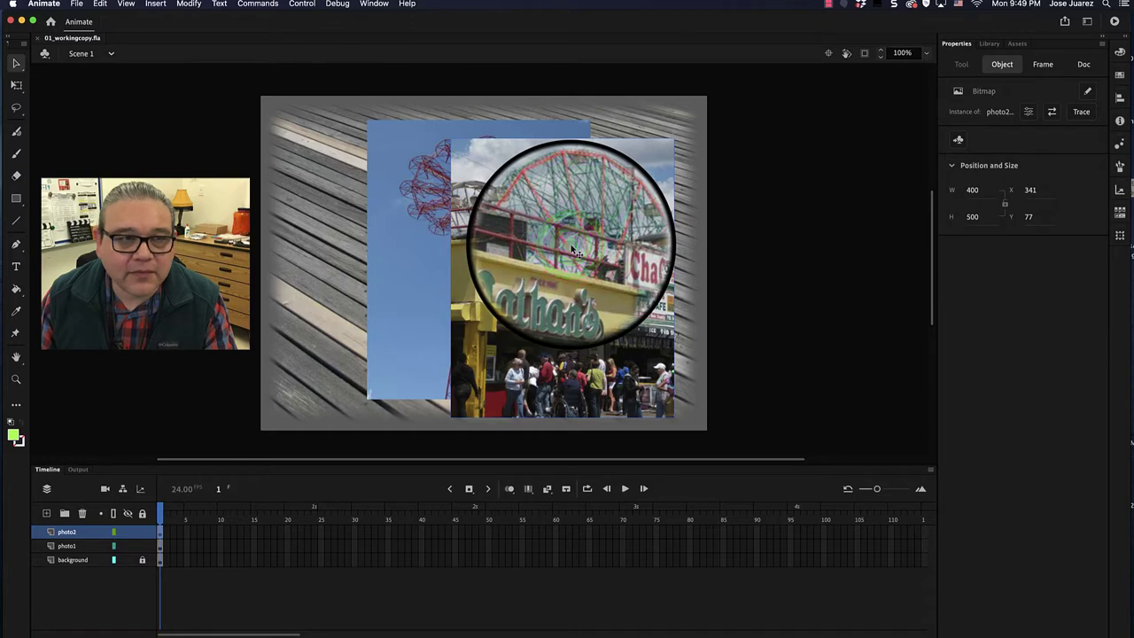
pyautogui.click(574, 251)
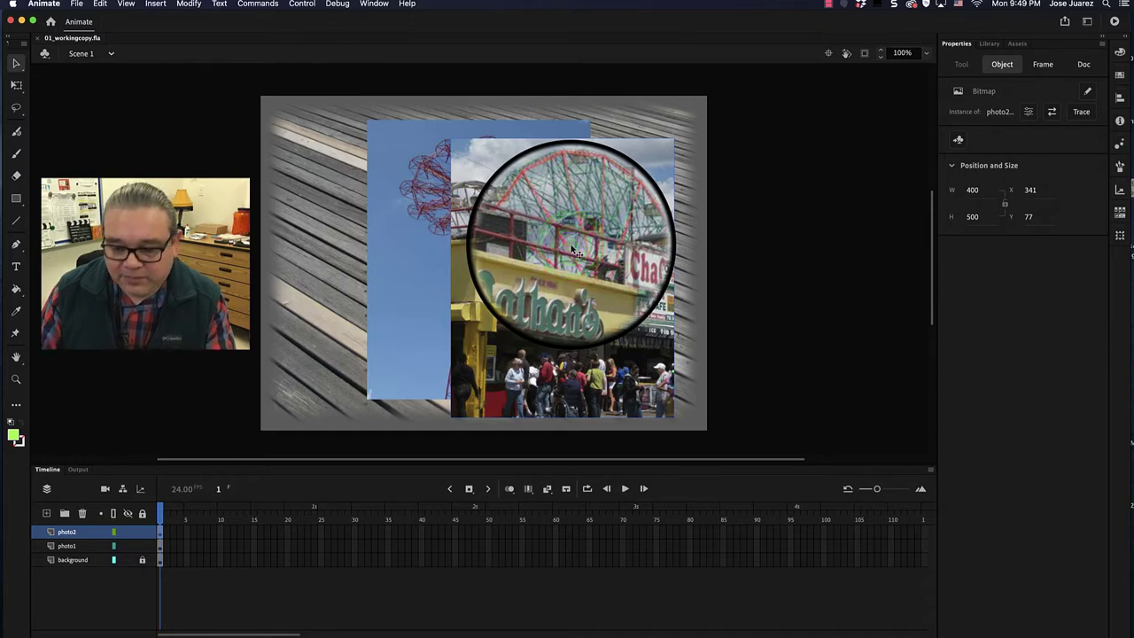
pyautogui.press('Delete')
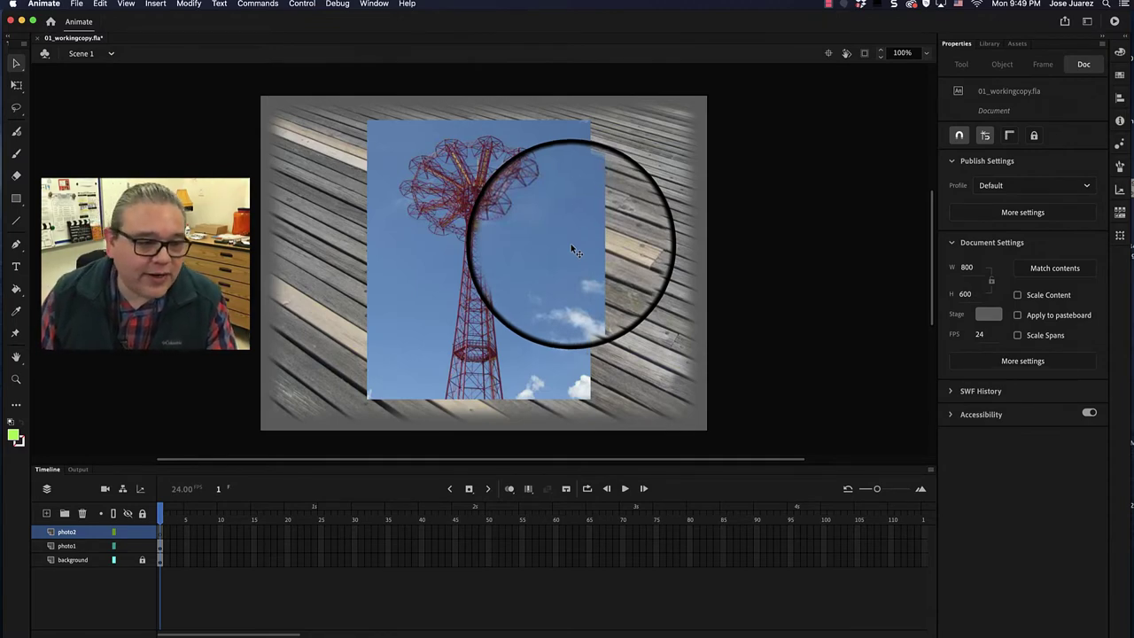
pyautogui.moveTo(571, 247); pyautogui.dragTo(522, 281)
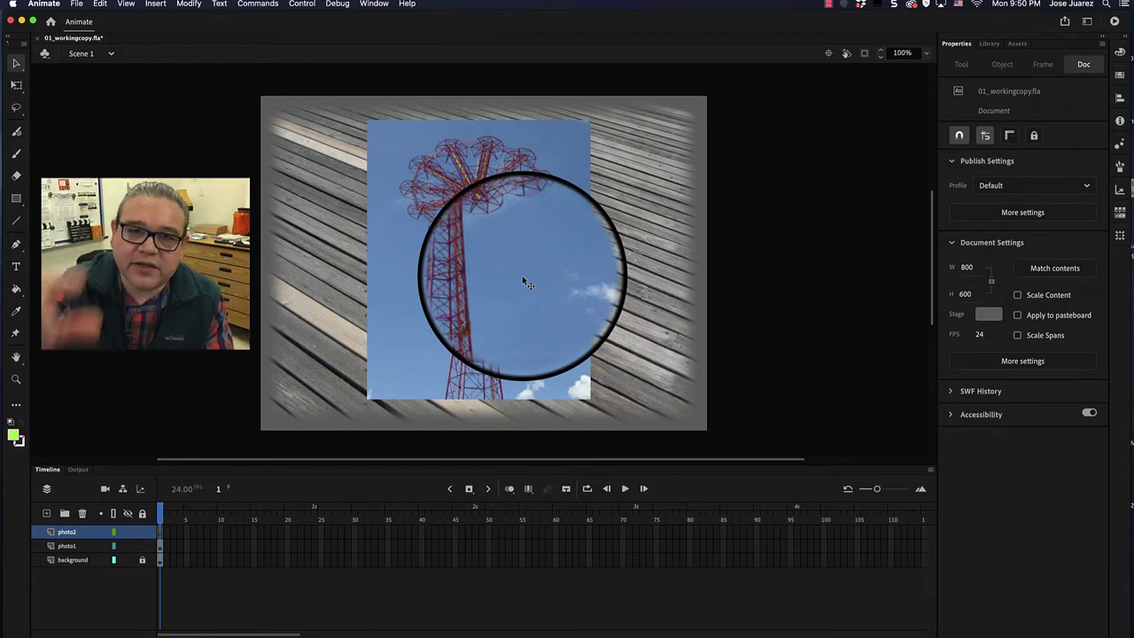
pyautogui.moveTo(524, 282); pyautogui.dragTo(485, 188)
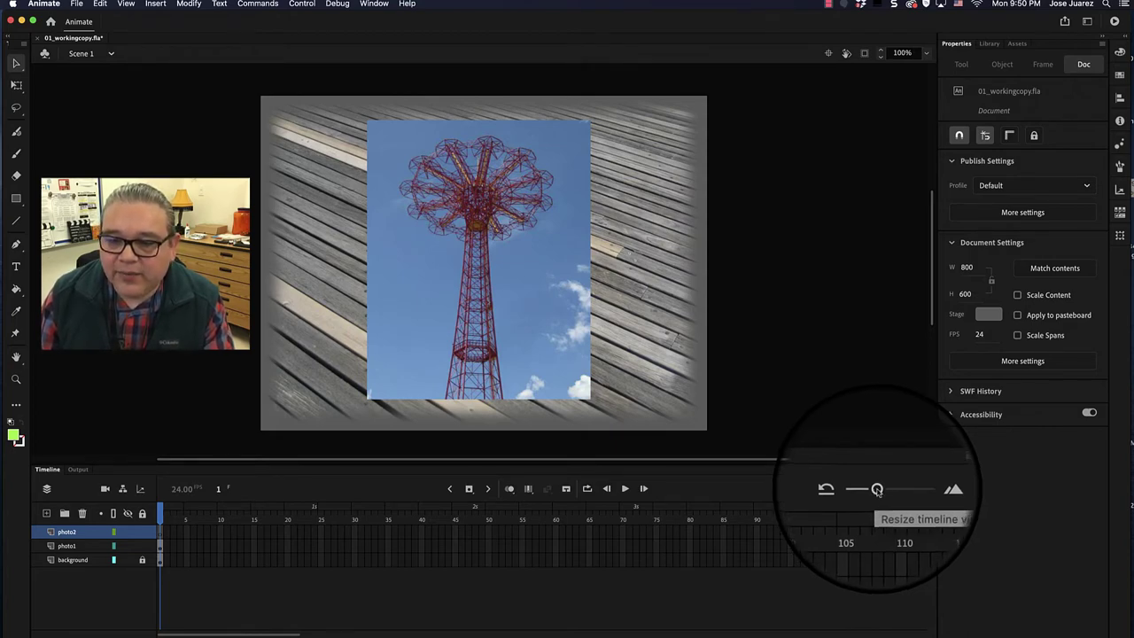
# Step: Resize the timeline view so that every frame is numbered individually up to about frame 31
pyautogui.moveTo(877, 488); pyautogui.dragTo(893, 490)
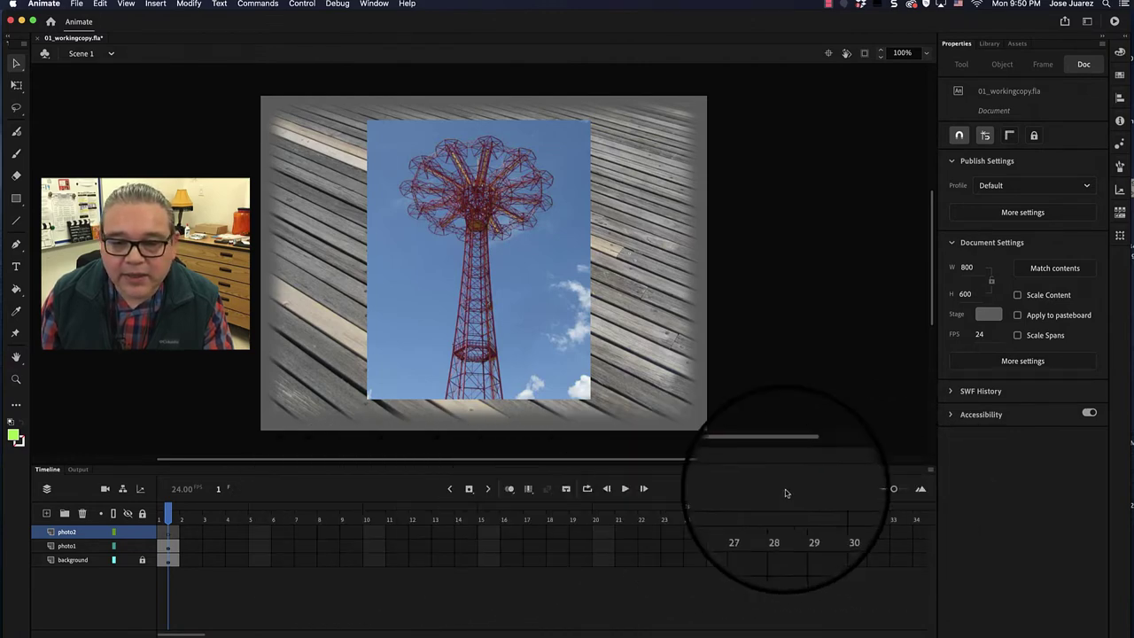
pyautogui.moveTo(896, 489); pyautogui.dragTo(884, 489)
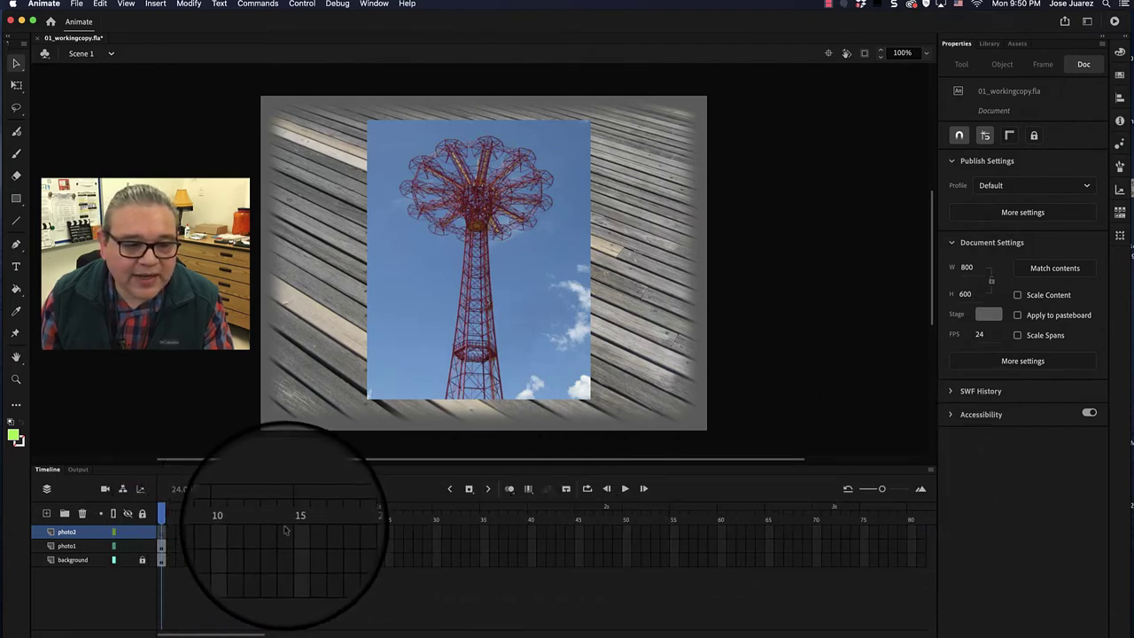
pyautogui.click(882, 489)
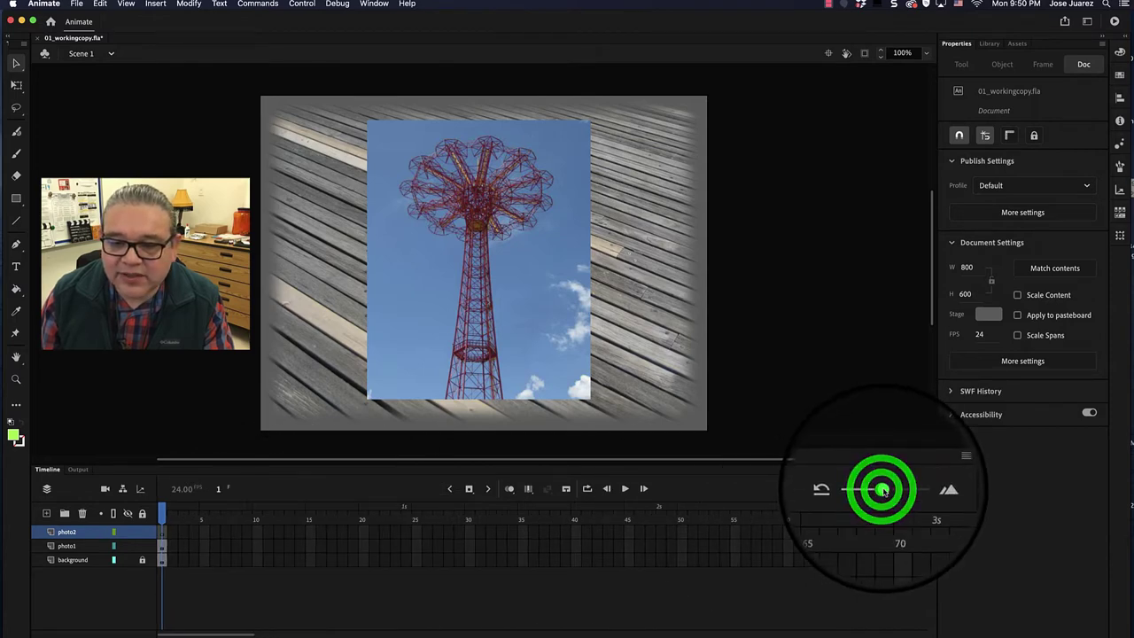
pyautogui.moveTo(882, 489); pyautogui.dragTo(896, 489)
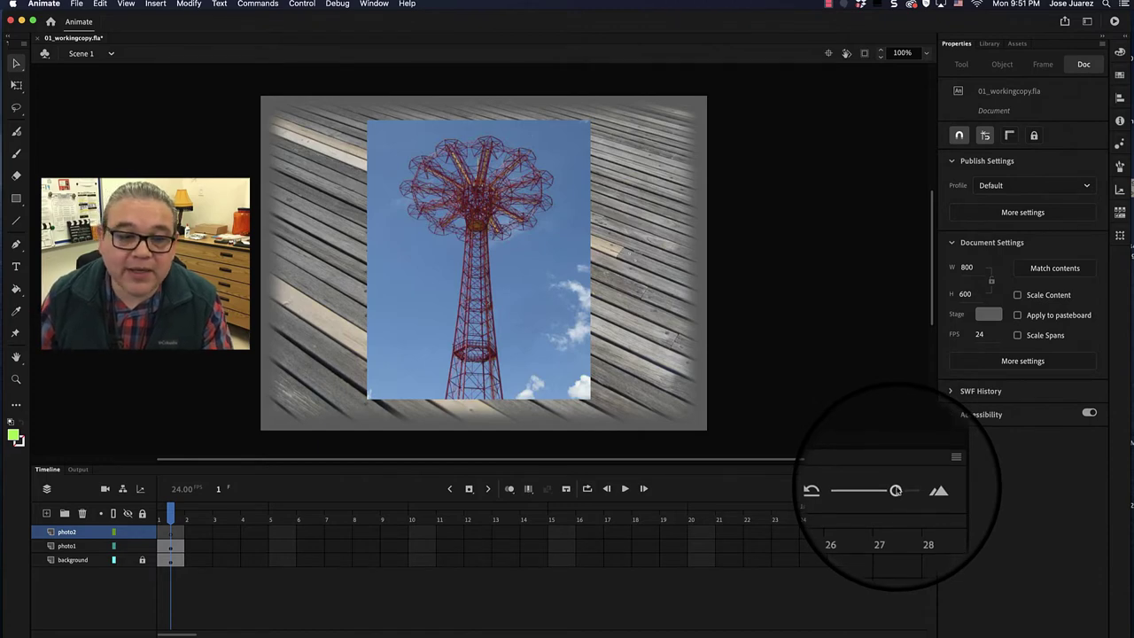
pyautogui.moveTo(896, 490); pyautogui.dragTo(895, 492)
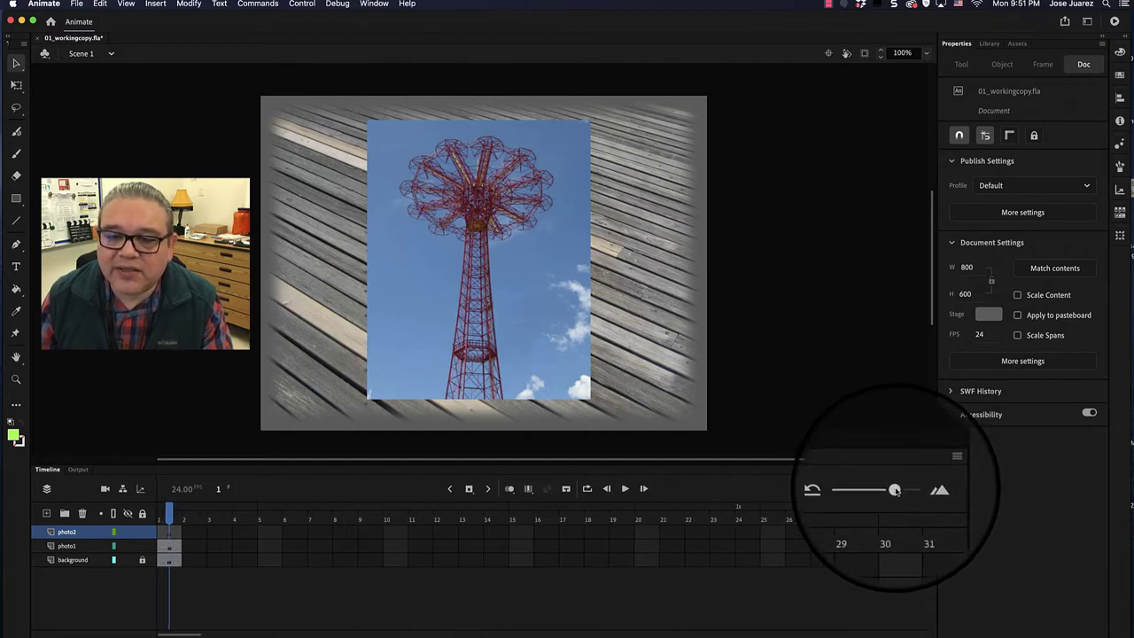
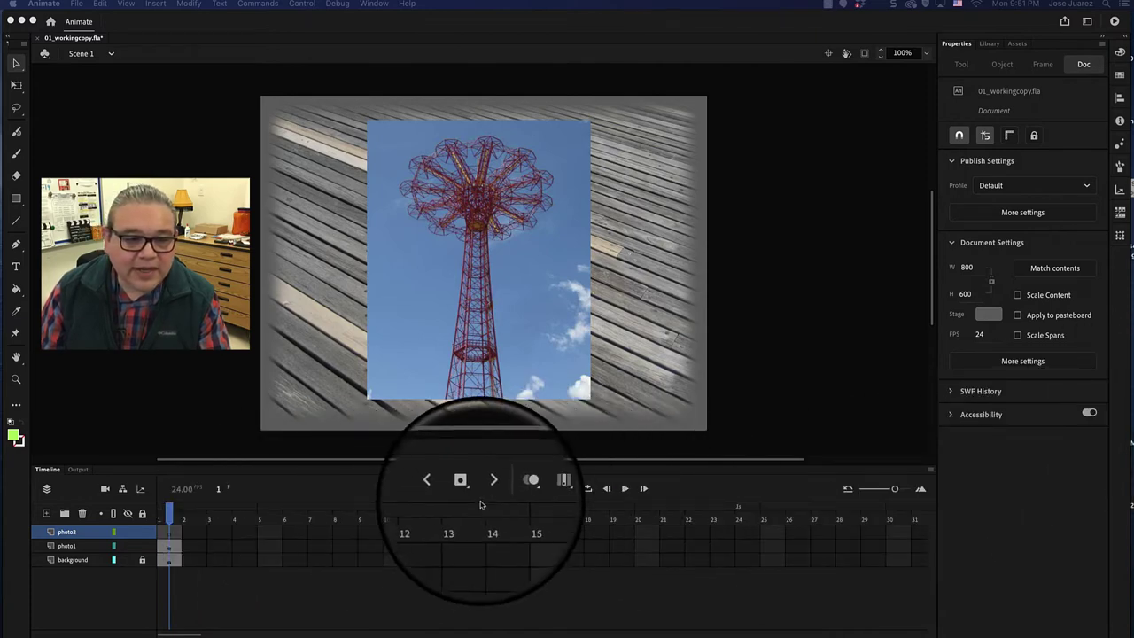
pyautogui.click(625, 489)
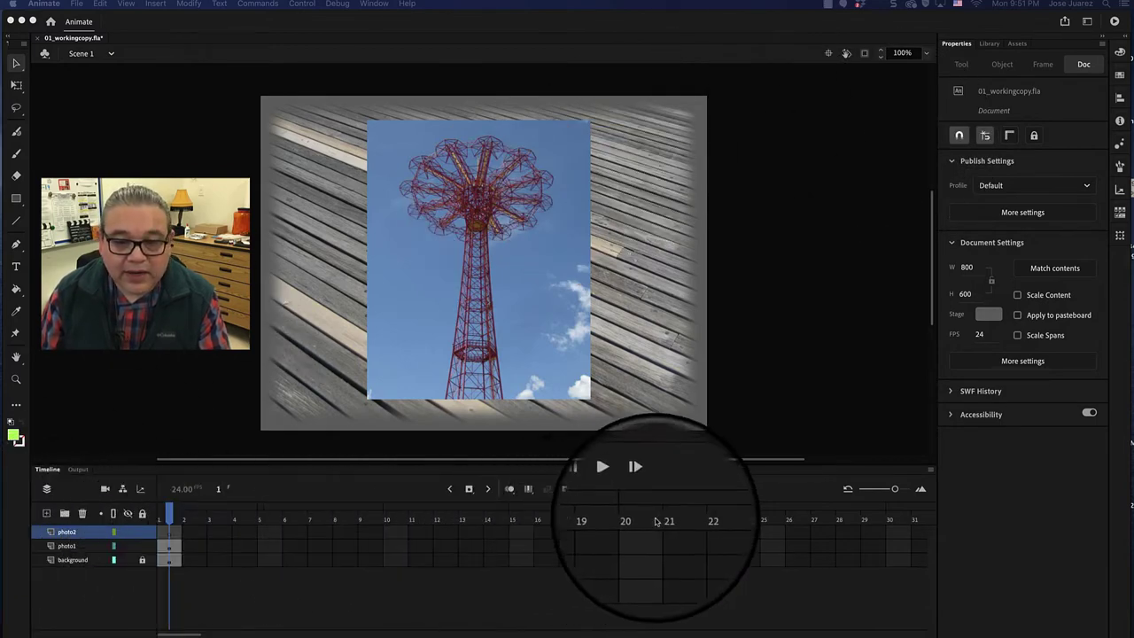
pyautogui.click(667, 612)
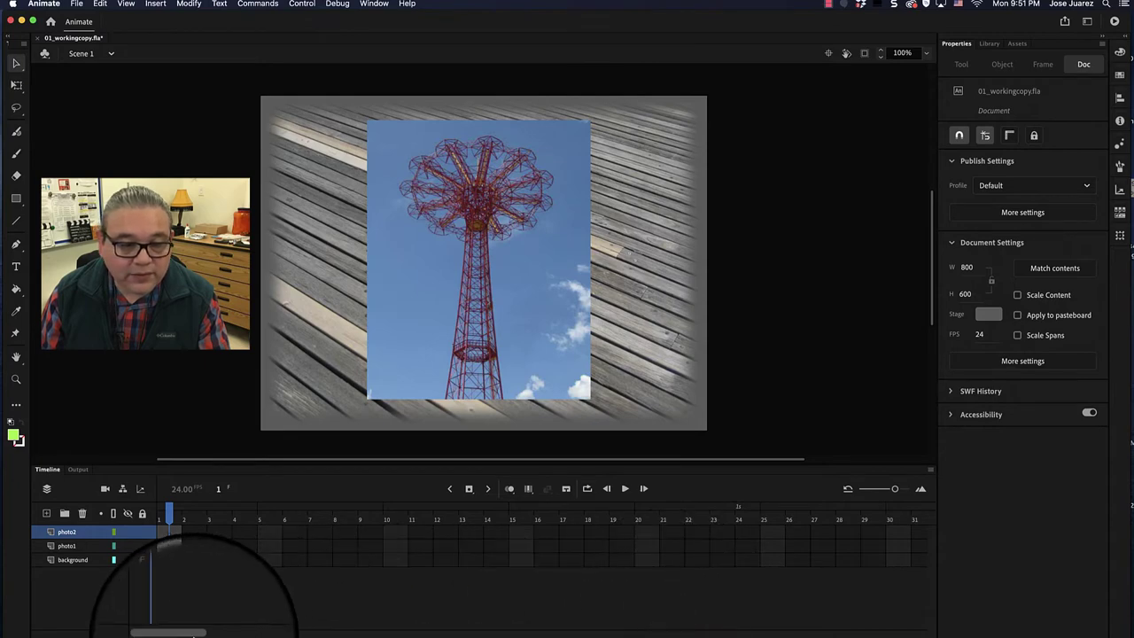
# Step: Insert a frame at frame 48 of the background layer and undo the insertion
pyautogui.moveTo(189, 634); pyautogui.dragTo(239, 634)
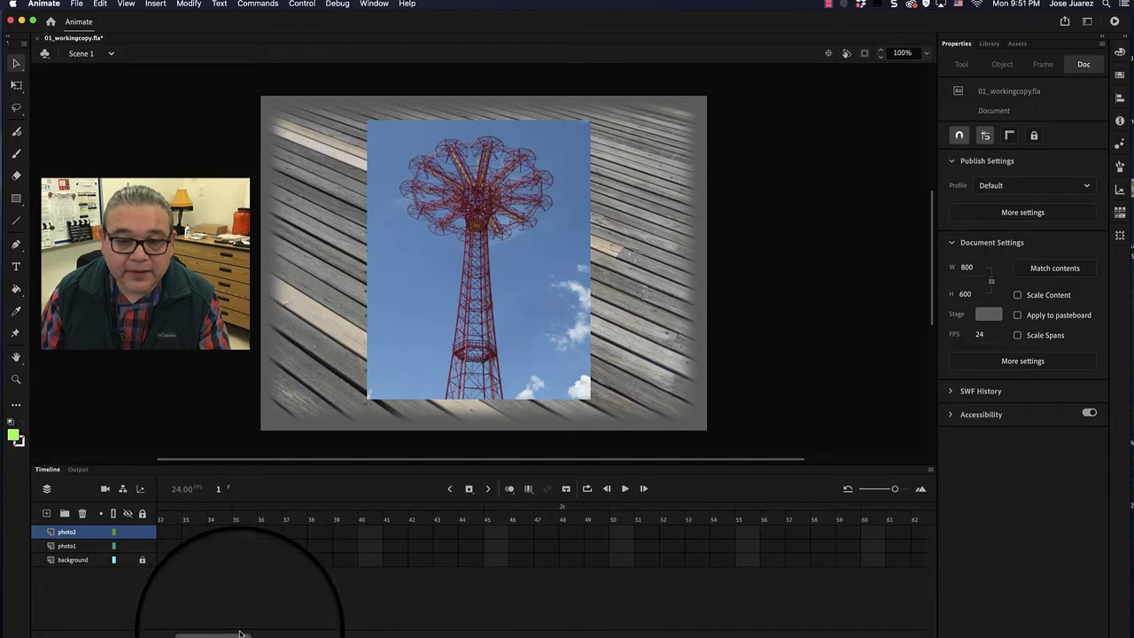
pyautogui.click(72, 560)
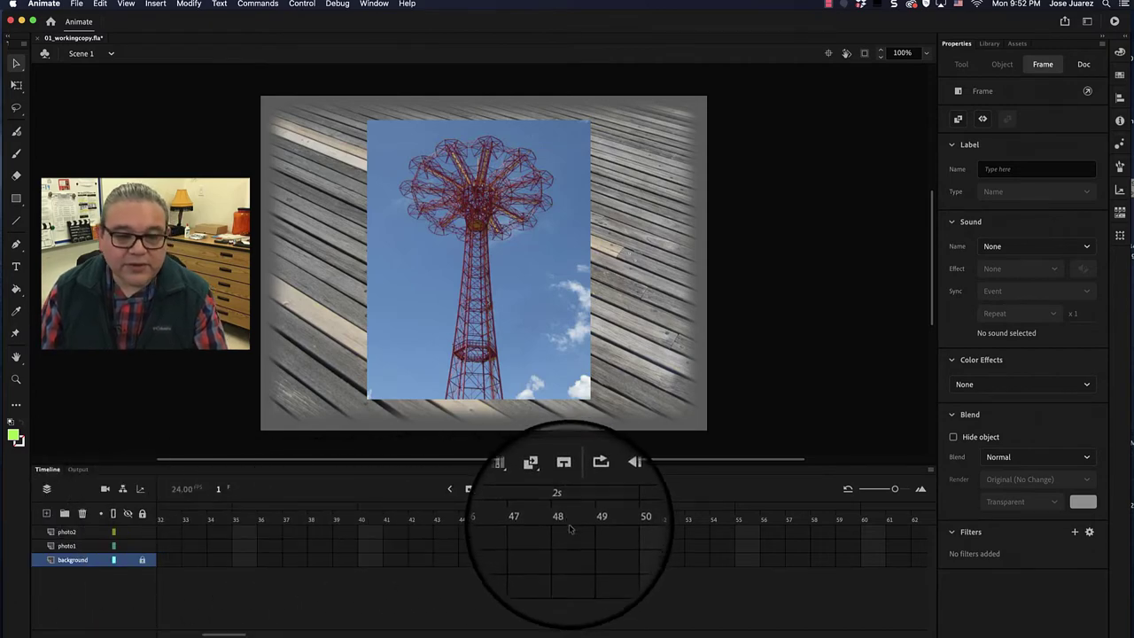
pyautogui.click(566, 560)
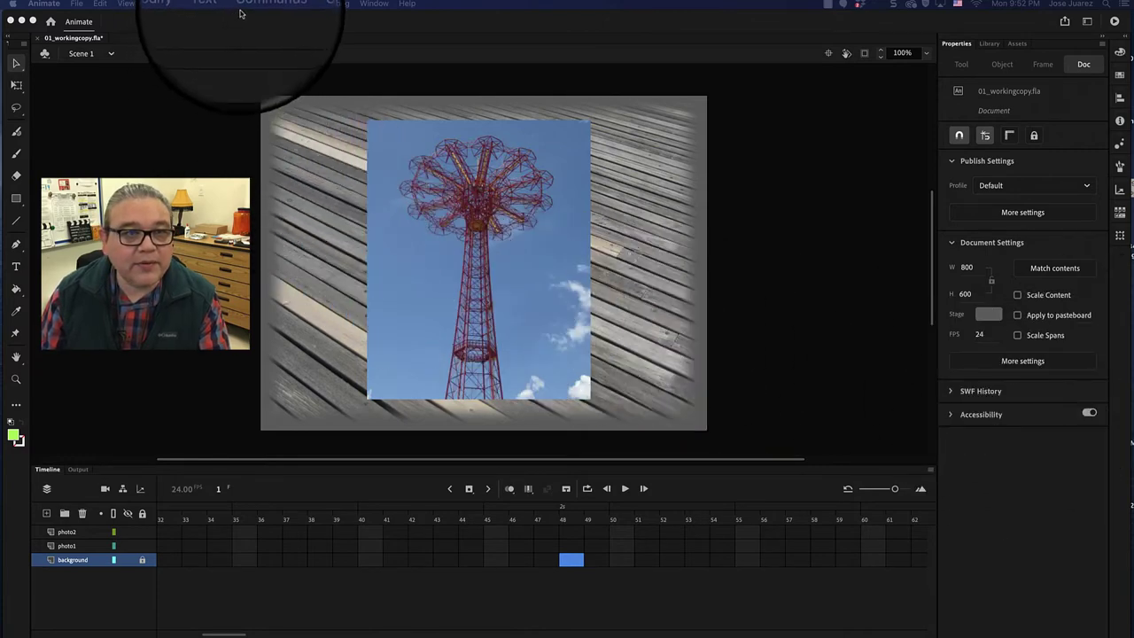
pyautogui.click(154, 3)
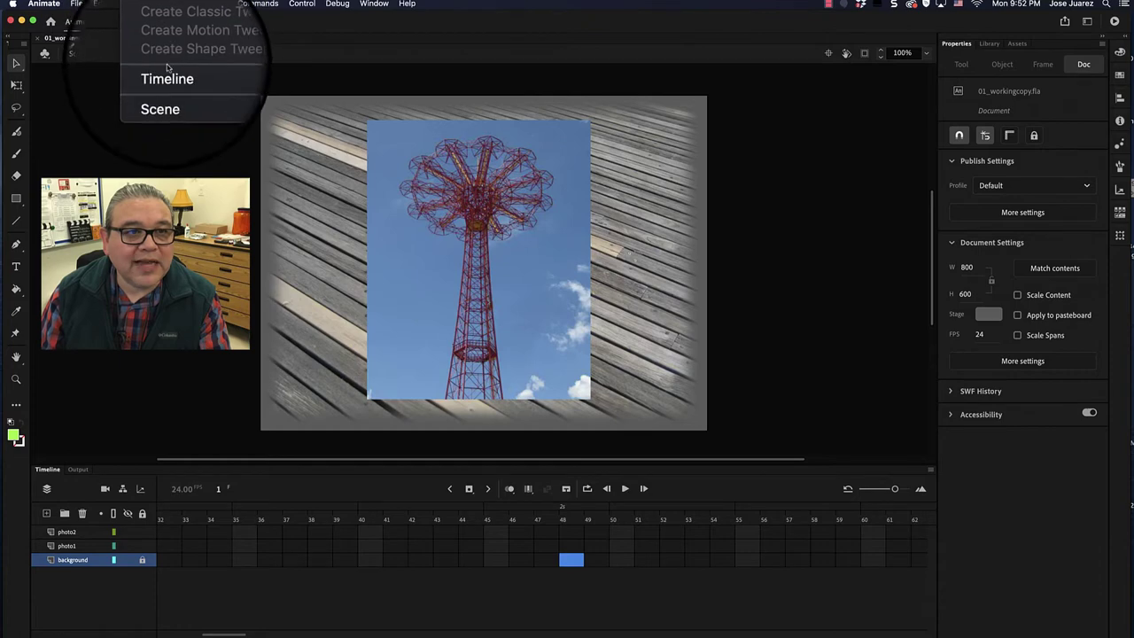
pyautogui.moveTo(166, 73)
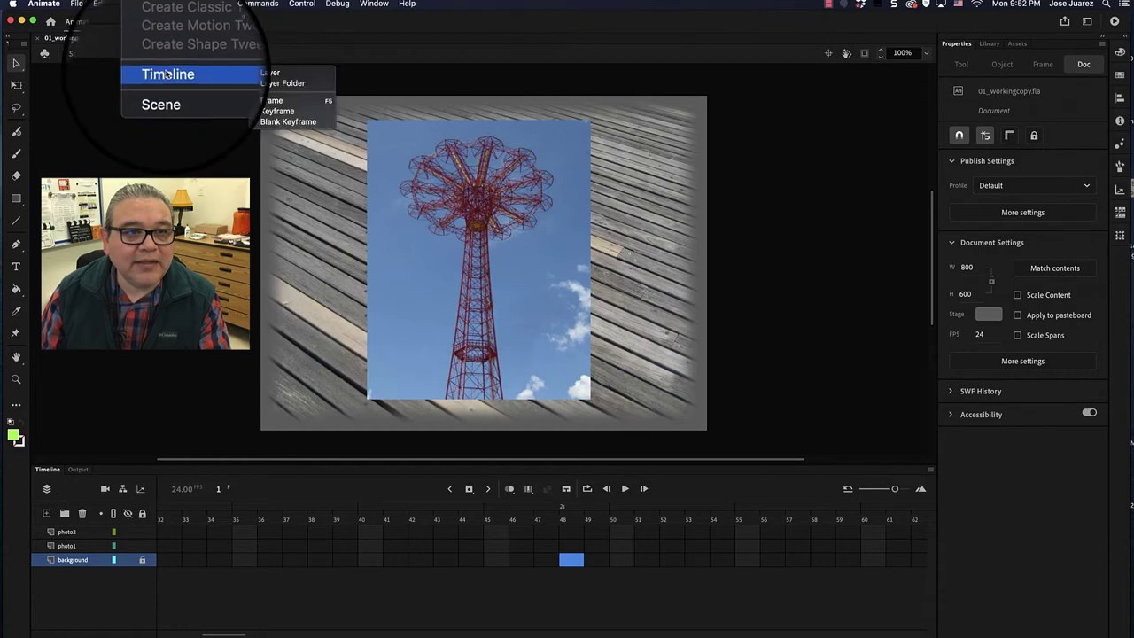
pyautogui.click(272, 102)
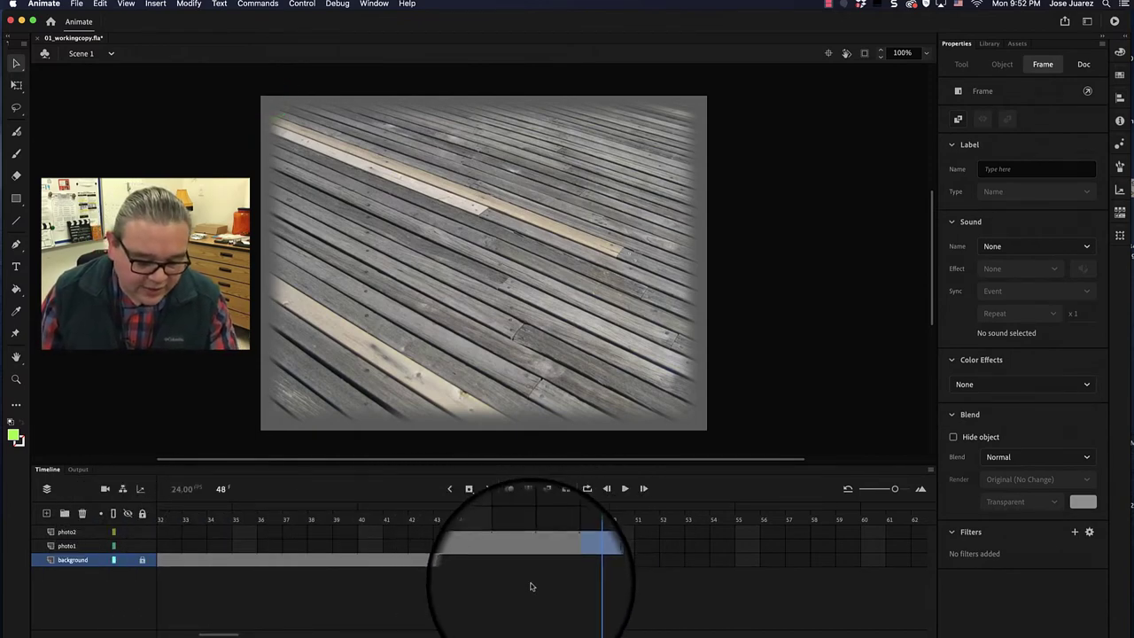
pyautogui.press('super+z')
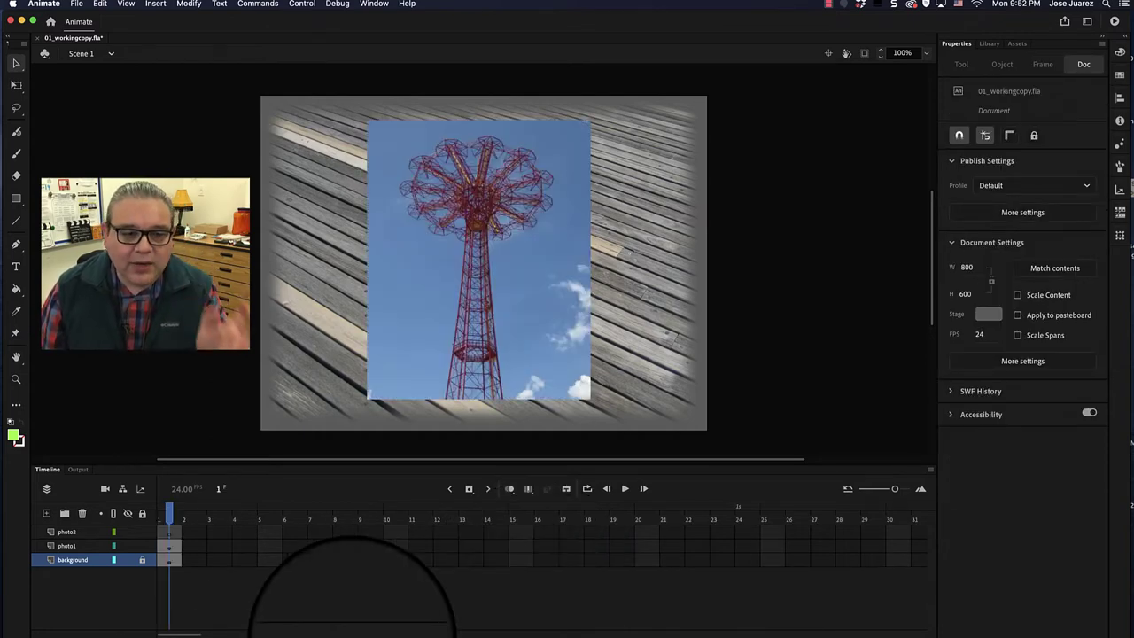
# Step: Extend the background layer to two seconds by inserting a frame at frame 48
pyautogui.moveTo(187, 634); pyautogui.dragTo(310, 611)
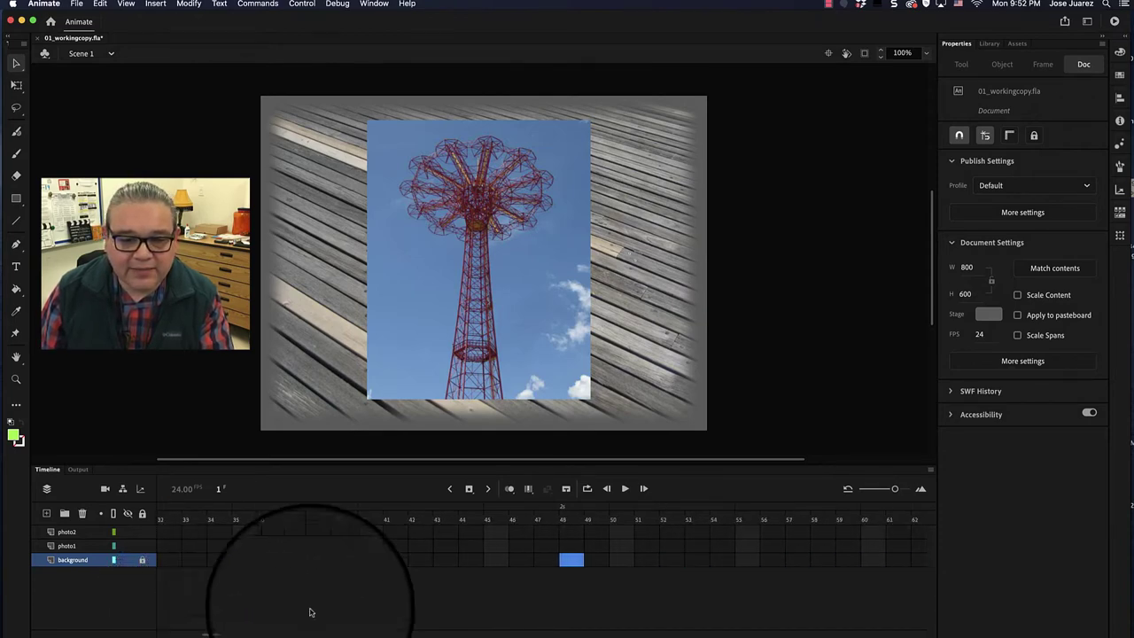
pyautogui.click(573, 559)
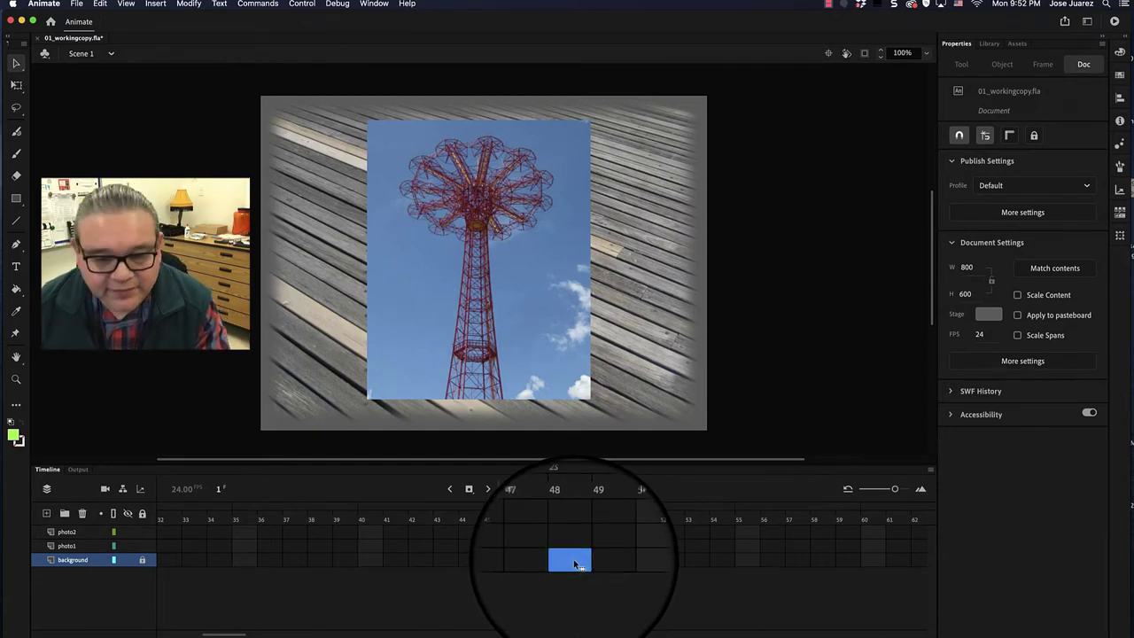
pyautogui.press('F5')
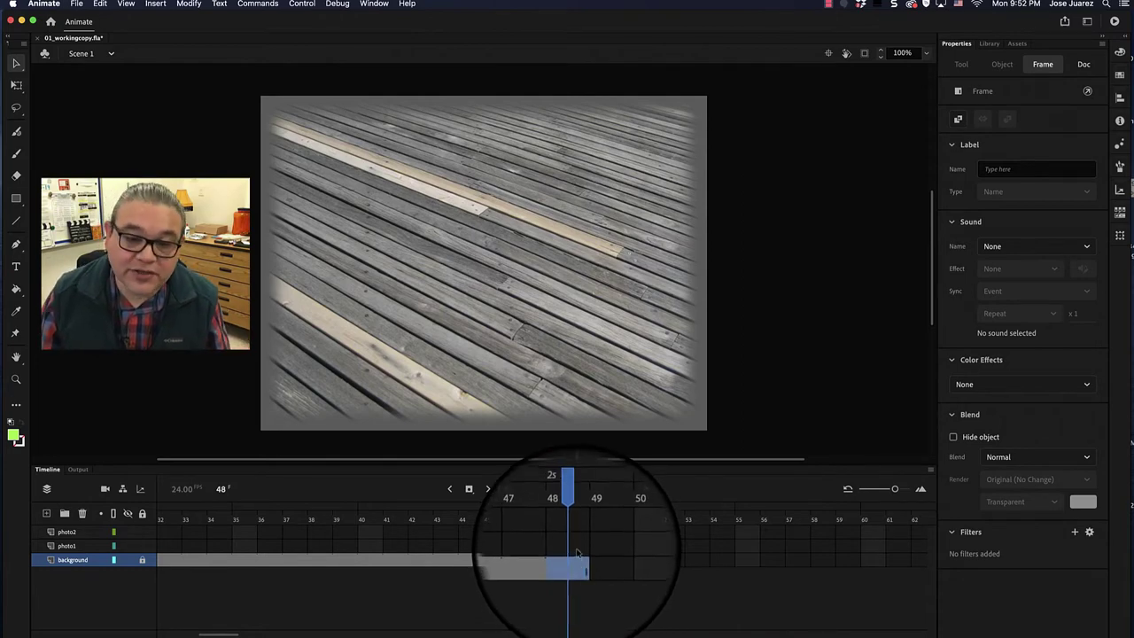
pyautogui.rightClick(576, 547)
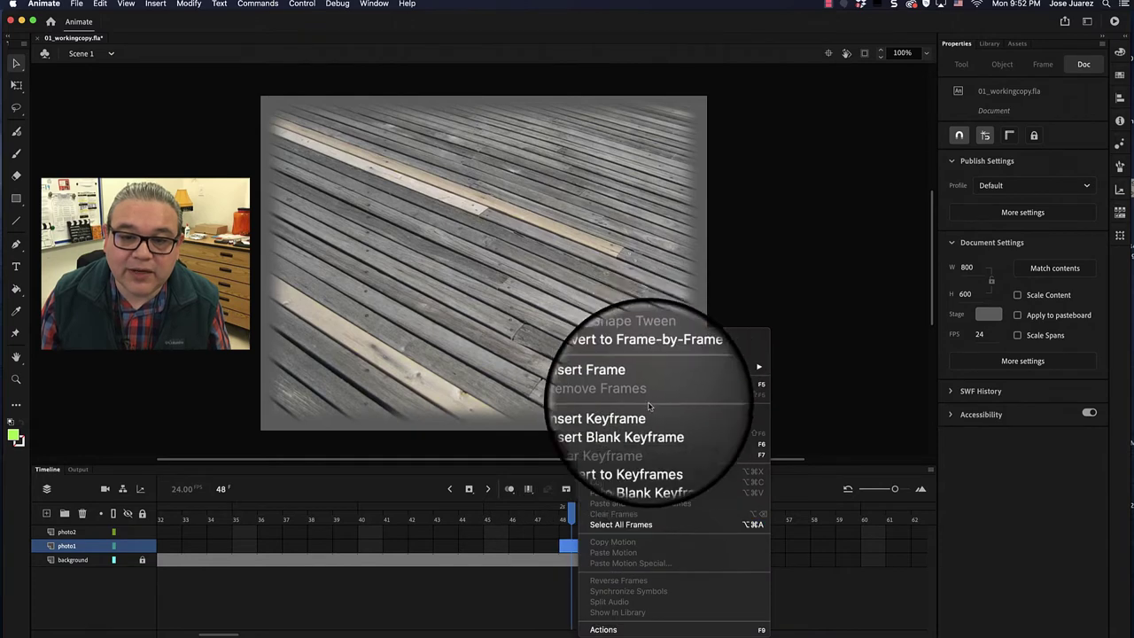
pyautogui.click(544, 608)
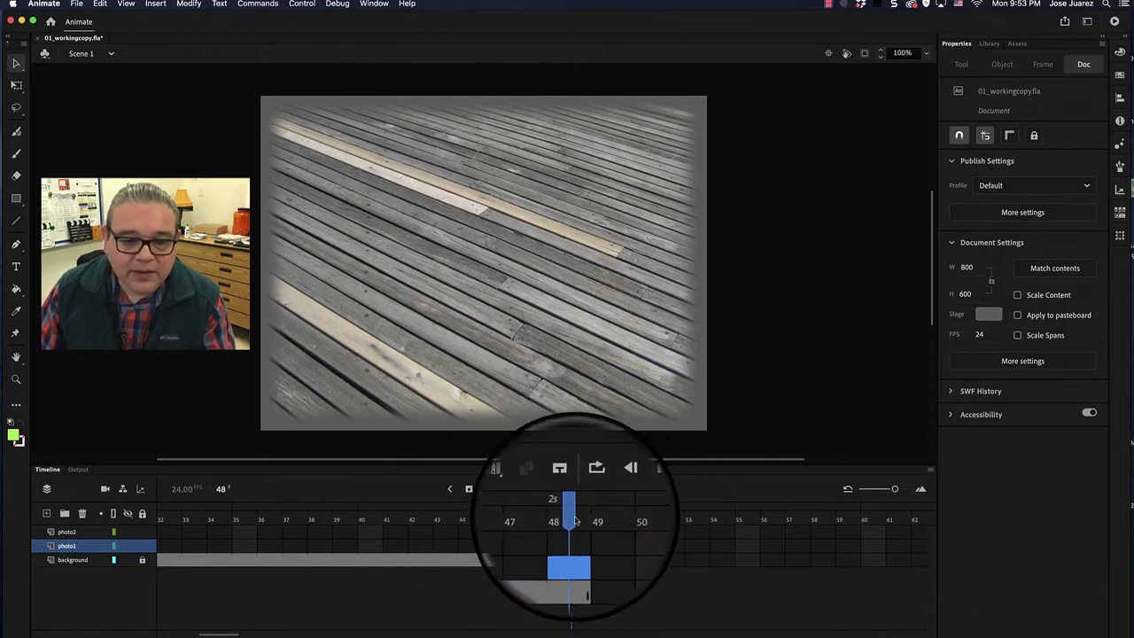
# Step: Fit all 48 frames in the timeline view, return the playhead to frame 1 and play the animation
pyautogui.click(894, 488)
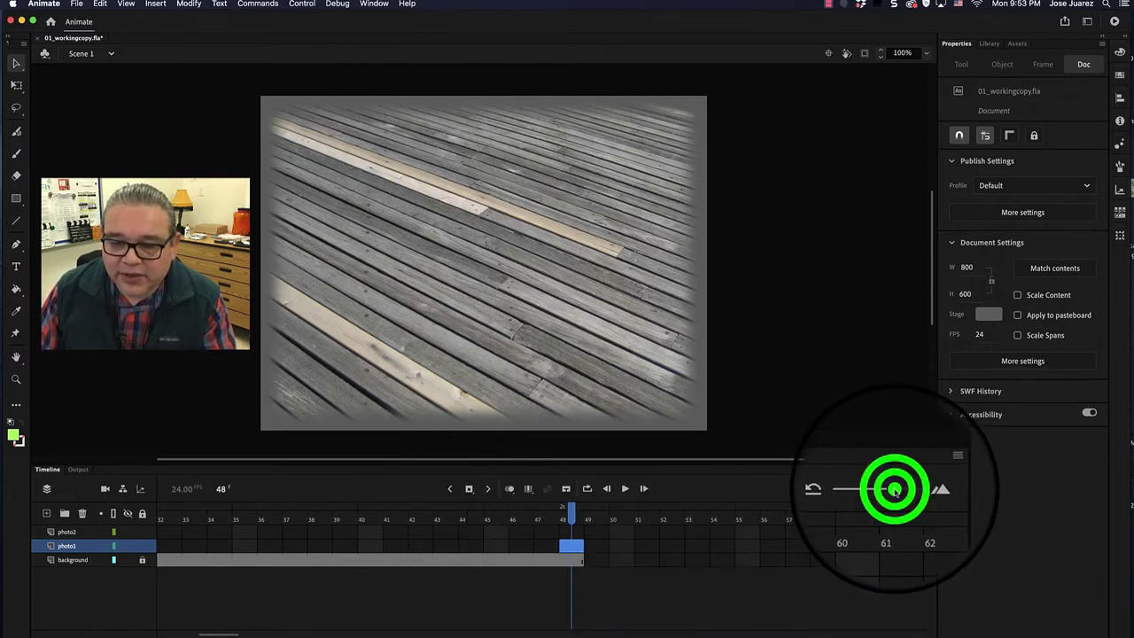
pyautogui.moveTo(895, 488); pyautogui.dragTo(885, 488)
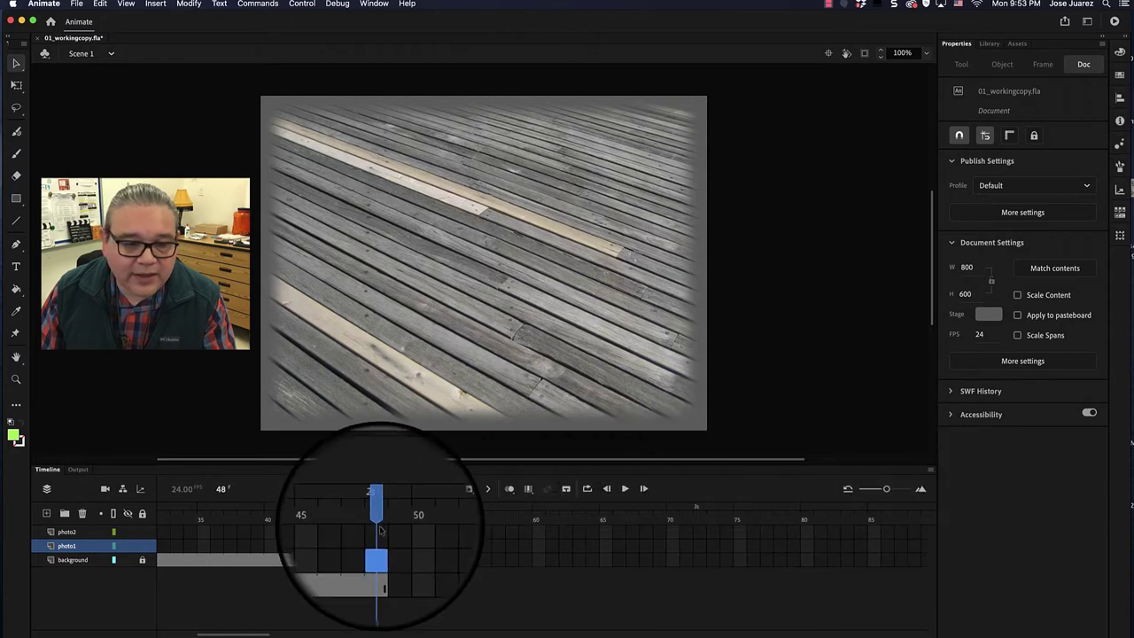
pyautogui.click(367, 519)
pyautogui.hscroll(-10, 367, 523)
pyautogui.click(162, 519)
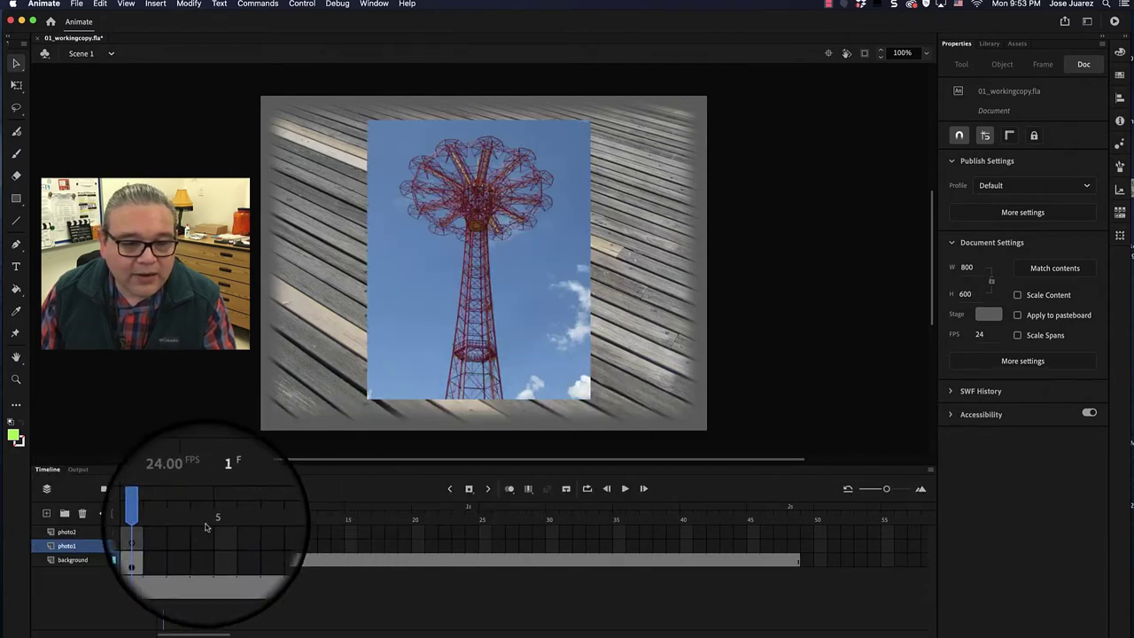
pyautogui.click(624, 488)
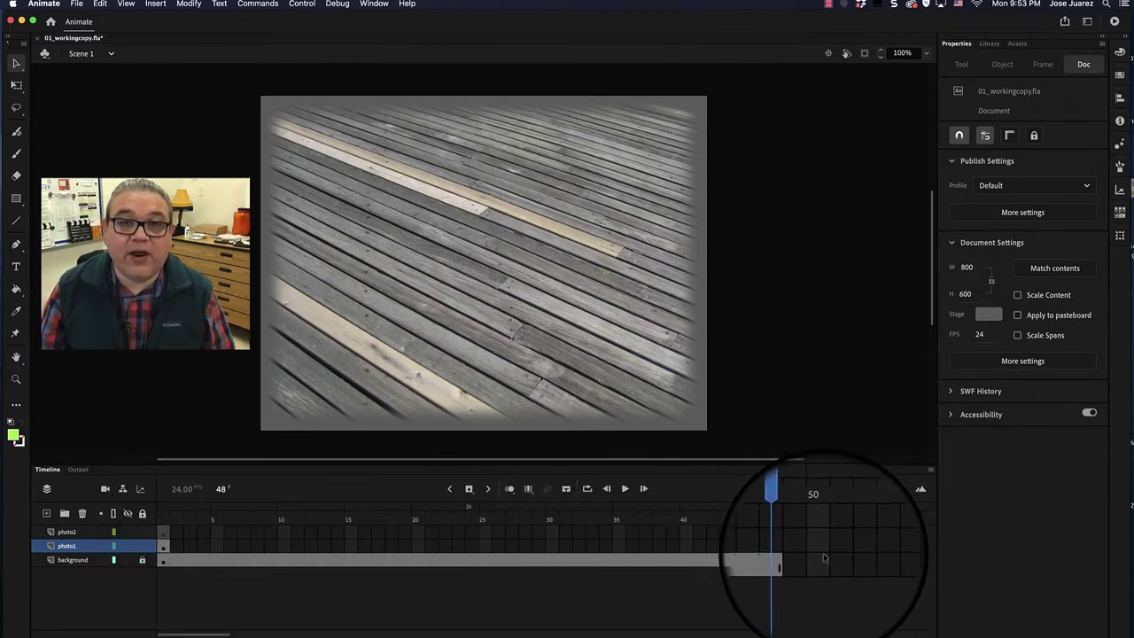
# Step: Replay the animation twice from frame 1, and scrub the playhead from the end back to about frame 36
pyautogui.moveTo(794, 510); pyautogui.dragTo(160, 510)
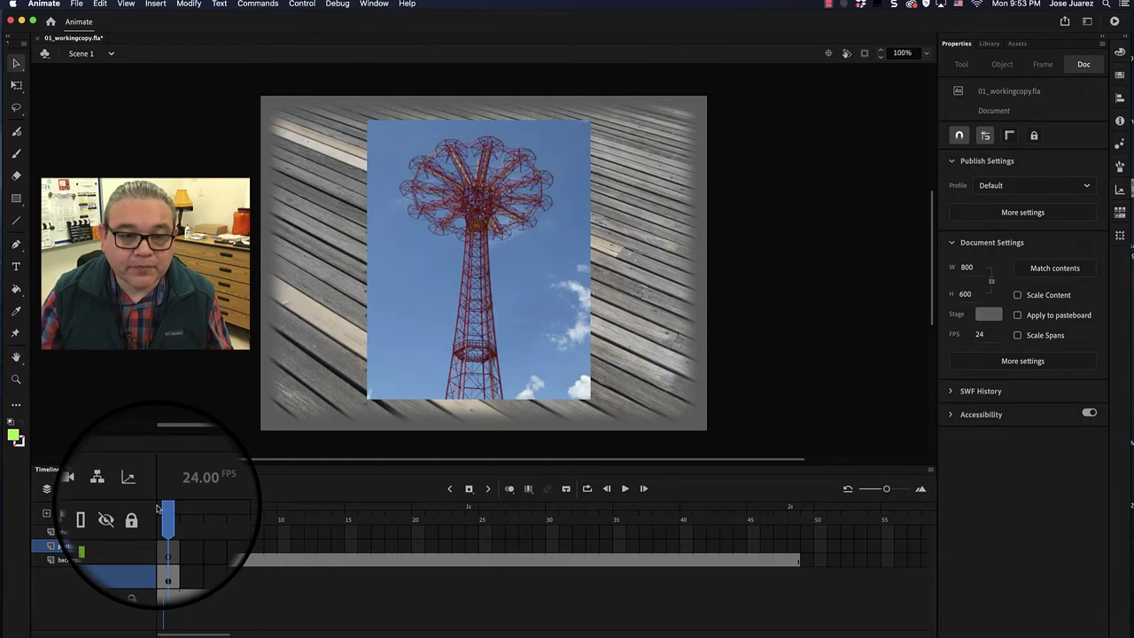
pyautogui.click(624, 488)
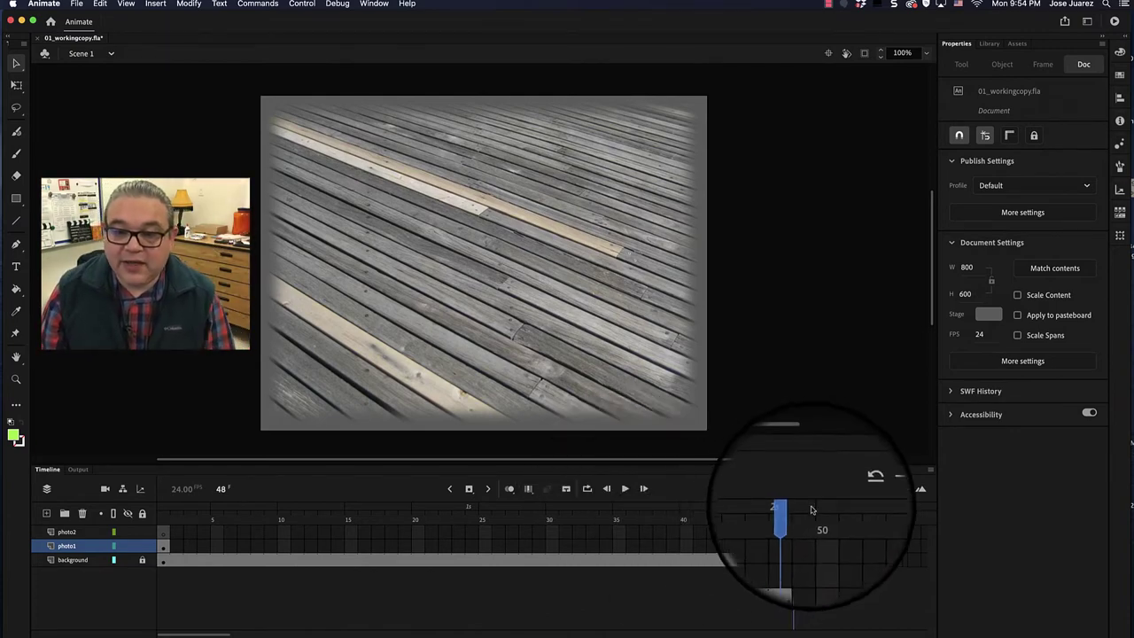
pyautogui.moveTo(789, 507); pyautogui.dragTo(133, 509)
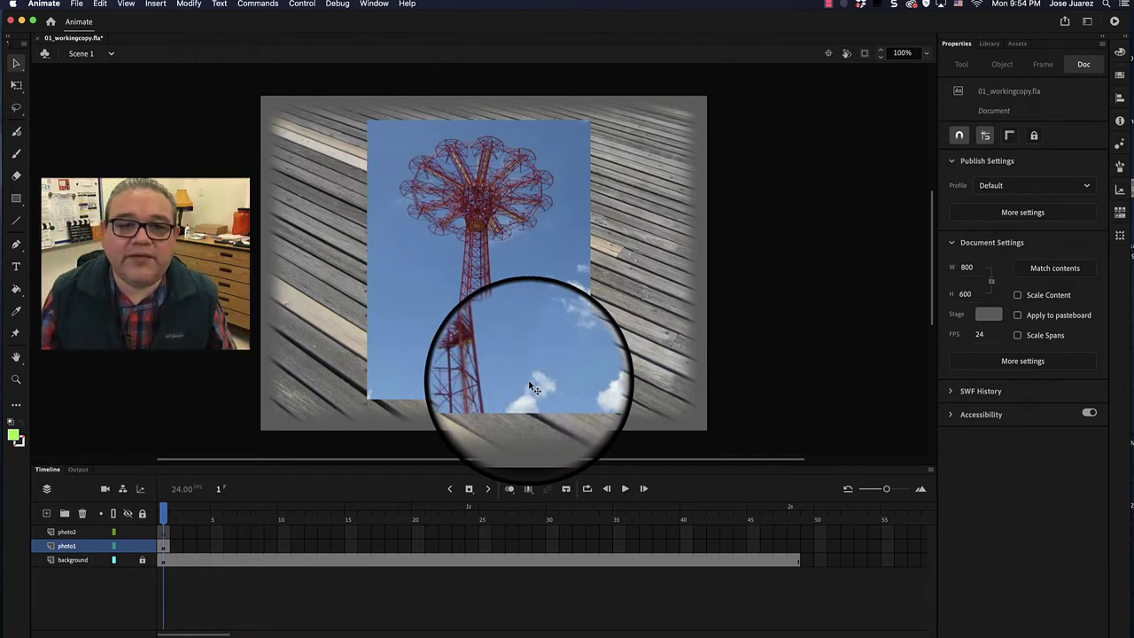
pyautogui.click(626, 487)
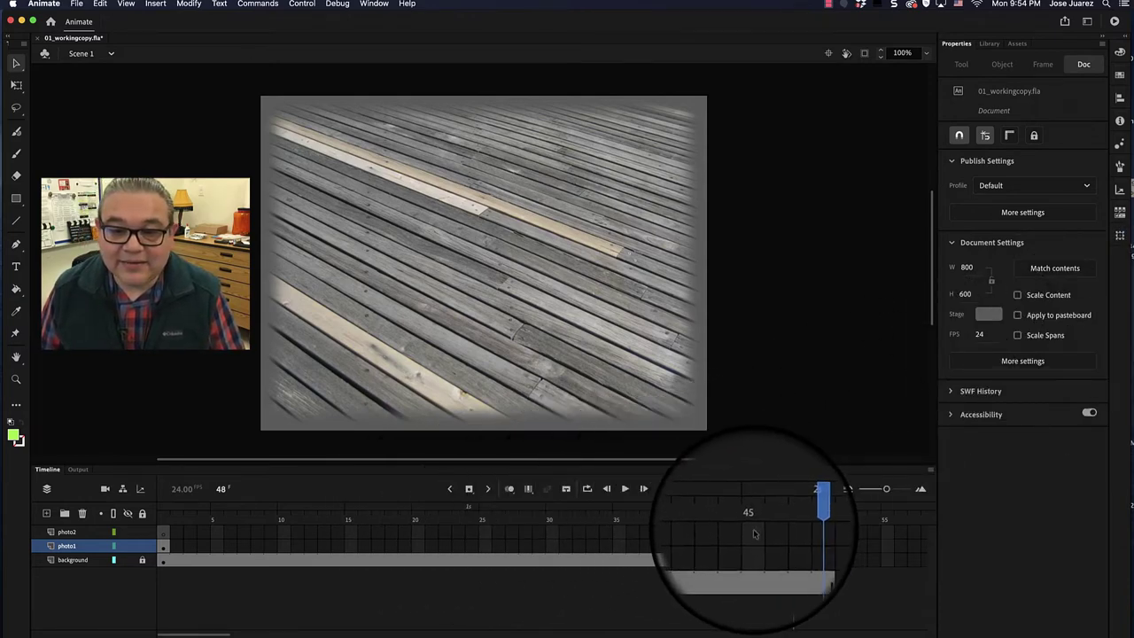
pyautogui.moveTo(795, 517); pyautogui.dragTo(632, 522)
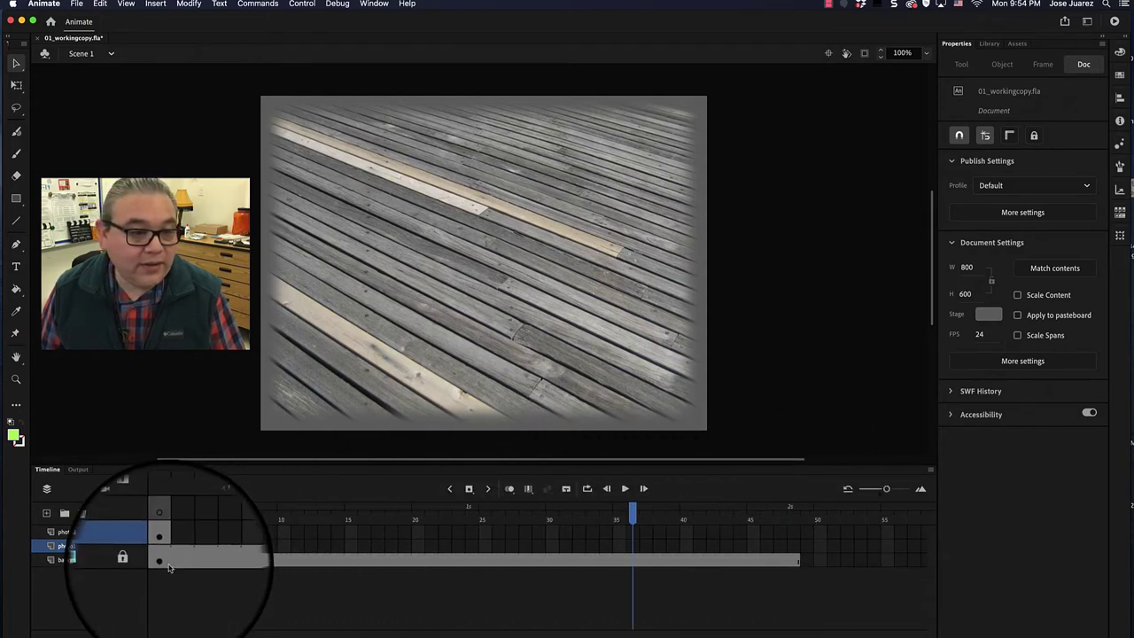
# Step: Extend the photo1 layer to two seconds by inserting a frame at frame 48, and scrub the playhead through it to check
pyautogui.click(792, 546)
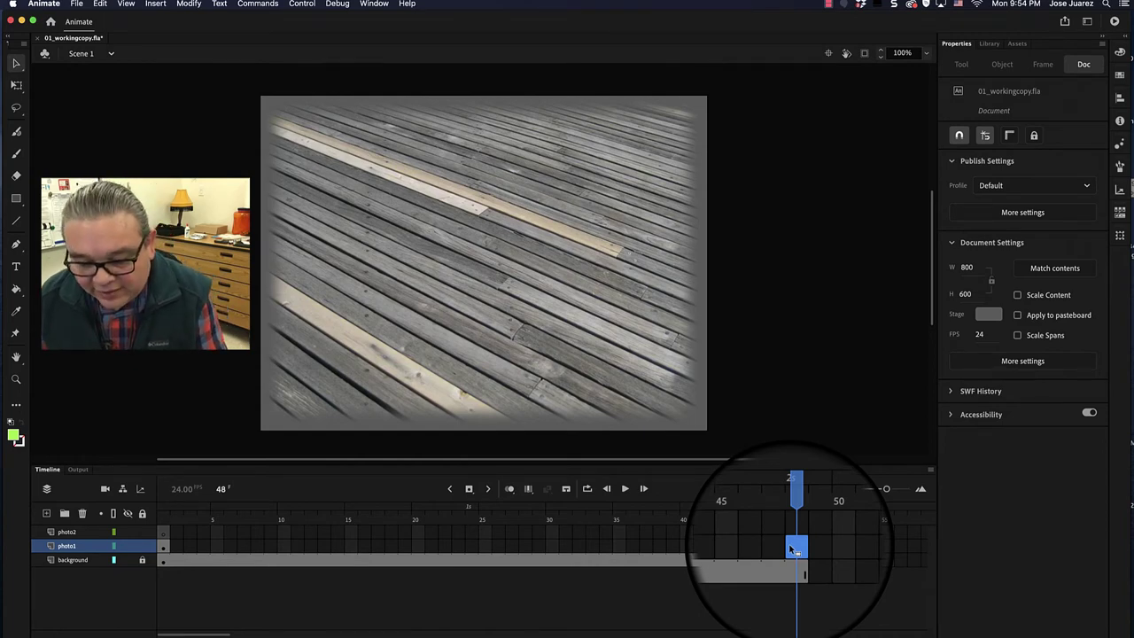
pyautogui.press('F5')
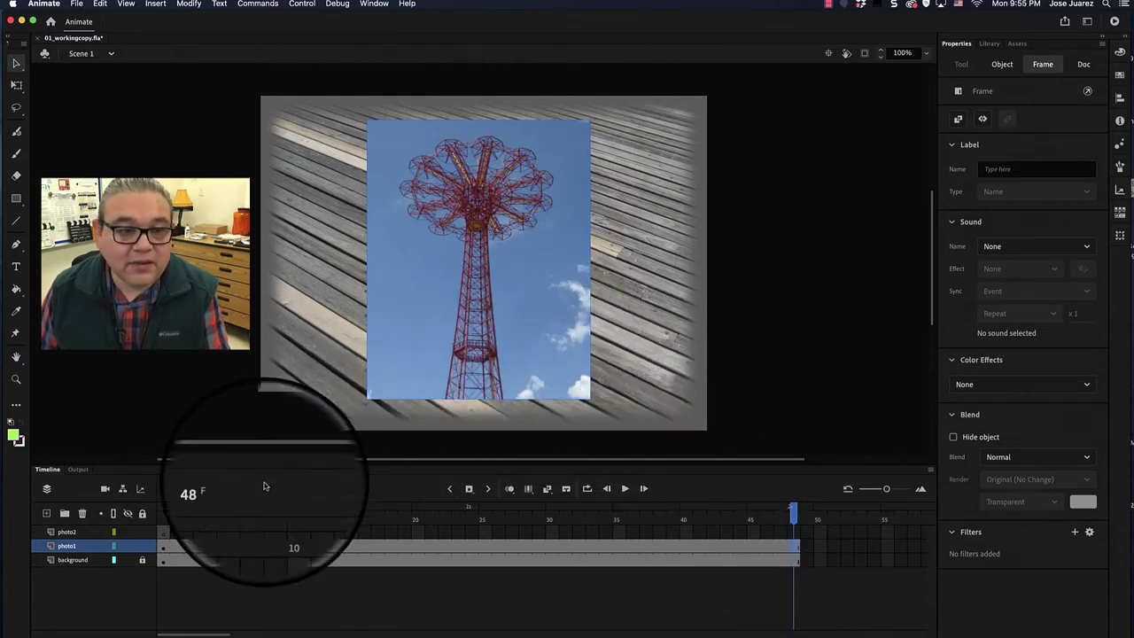
pyautogui.moveTo(165, 518); pyautogui.dragTo(759, 498)
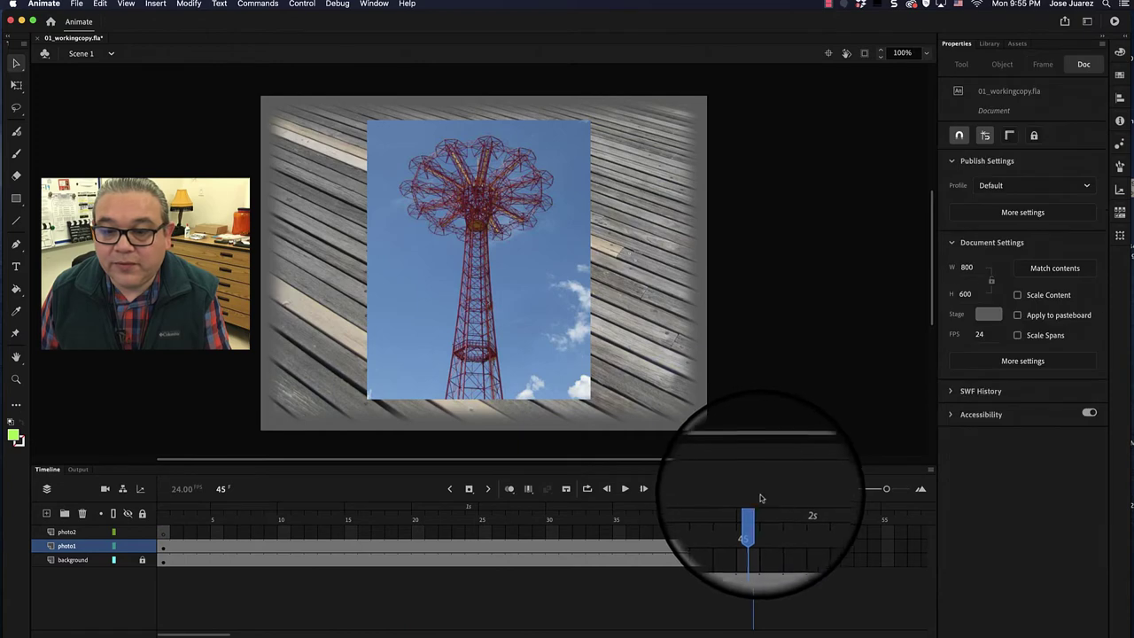
# Step: Extend the photo2 layer to two seconds by inserting a frame at frame 48
pyautogui.click(792, 533)
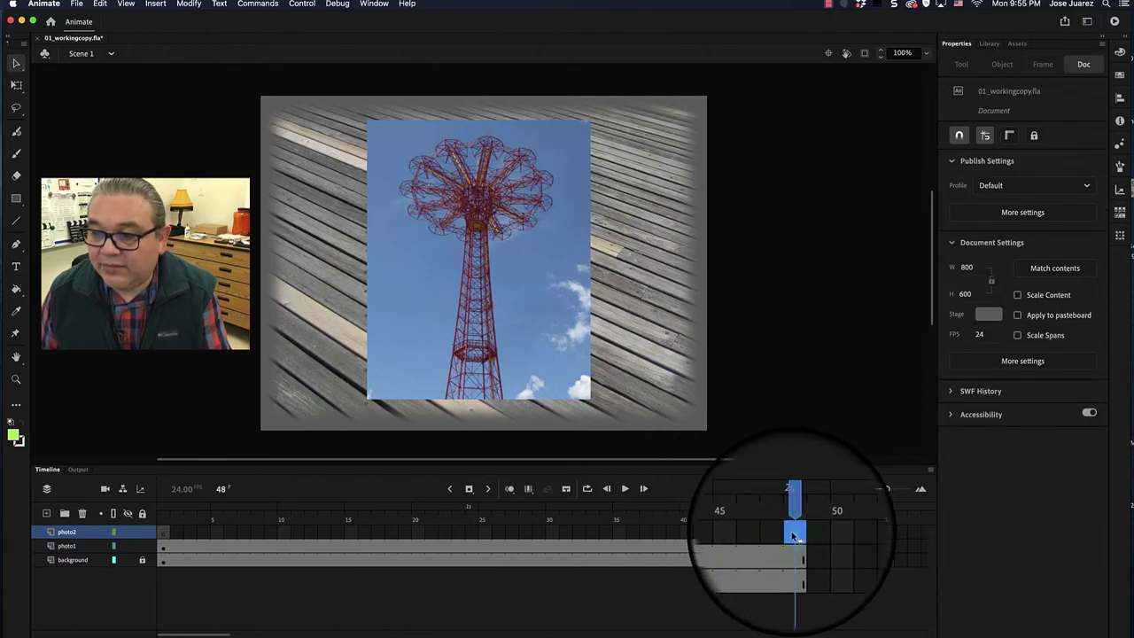
pyautogui.press('F5')
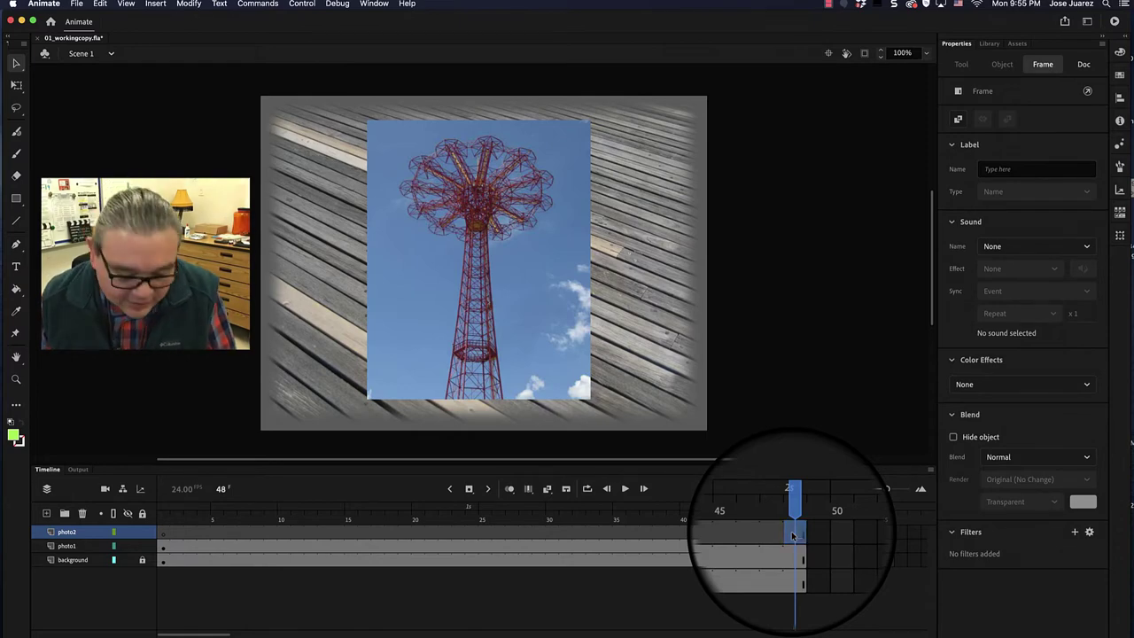
pyautogui.press('super+z')
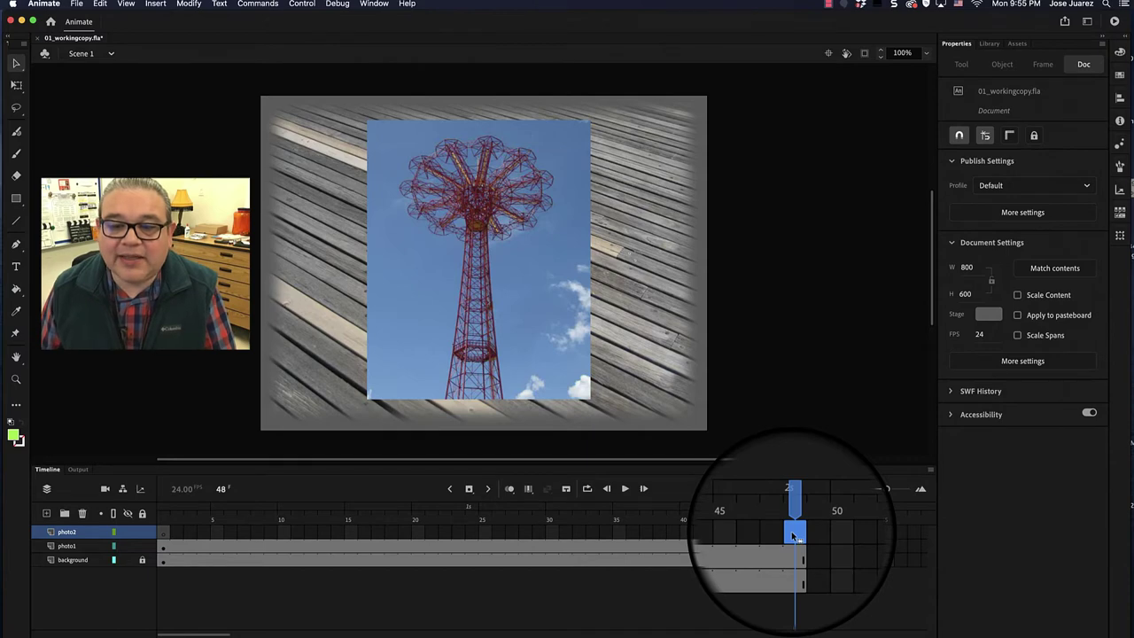
pyautogui.rightClick(794, 535)
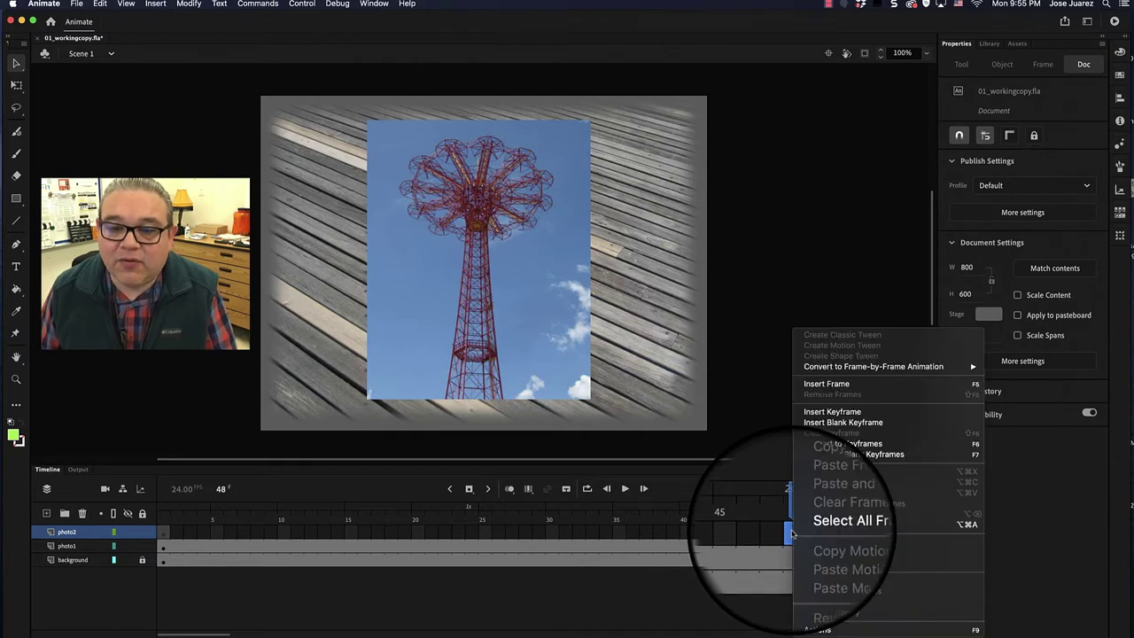
pyautogui.click(833, 390)
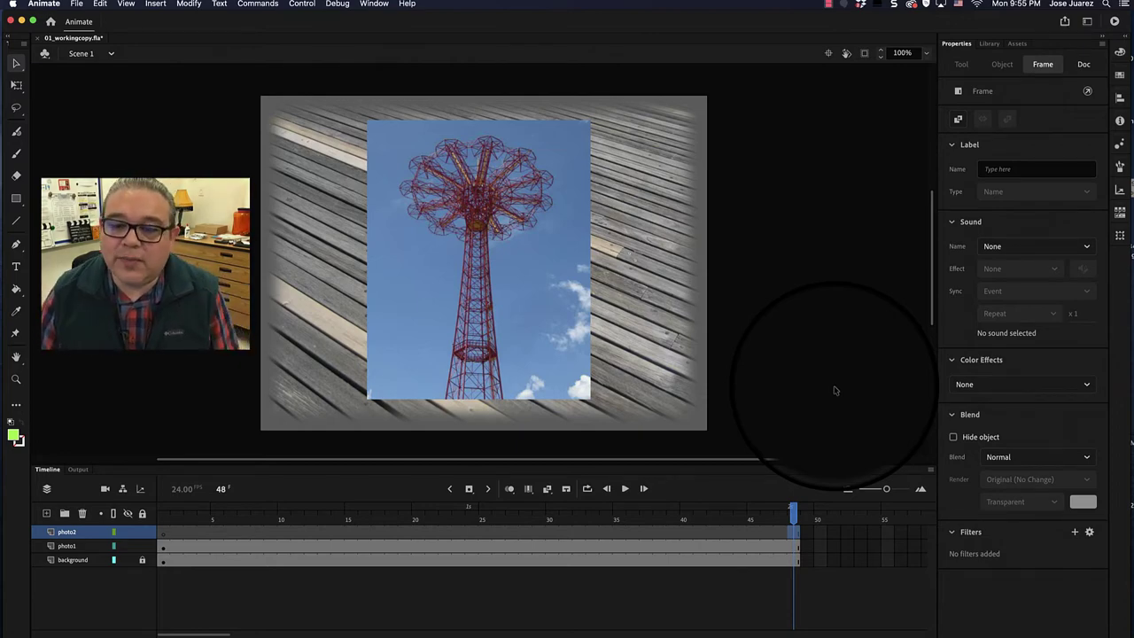
pyautogui.rightClick(797, 533)
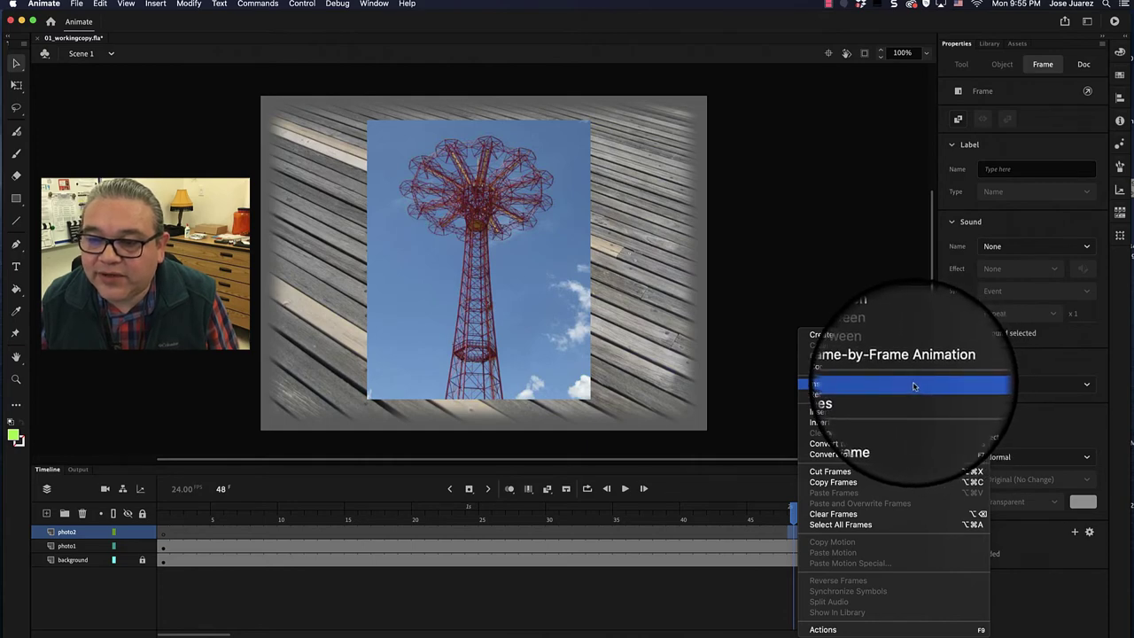
pyautogui.click(785, 533)
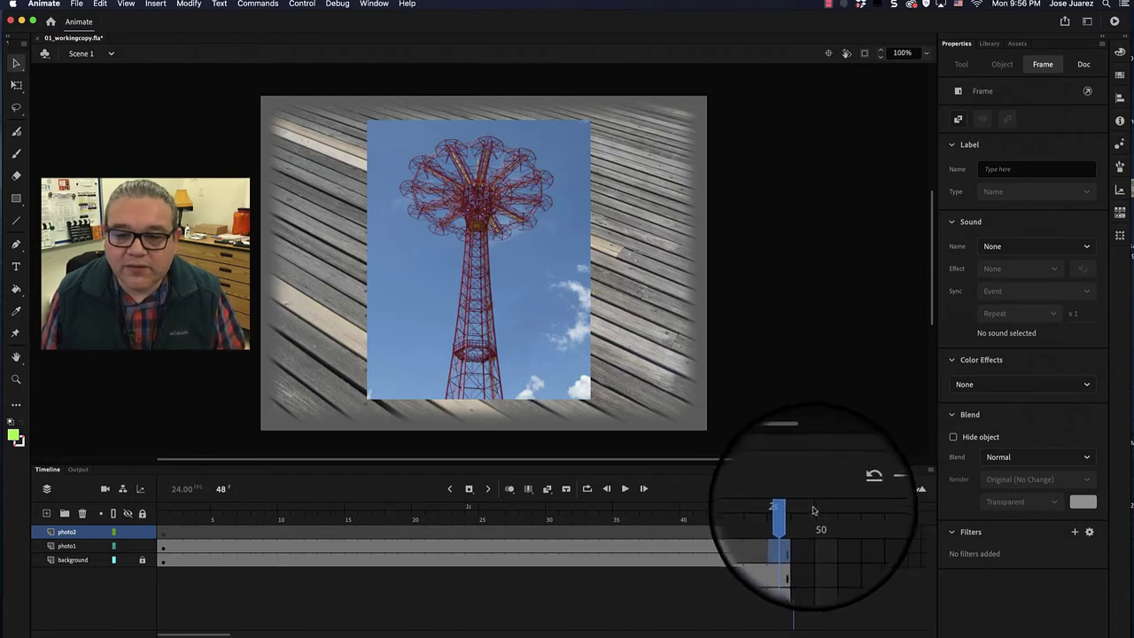
# Step: Return the playhead to the start of the timeline and select frame 24 of the photo2 layer
pyautogui.moveTo(793, 519); pyautogui.dragTo(160, 520)
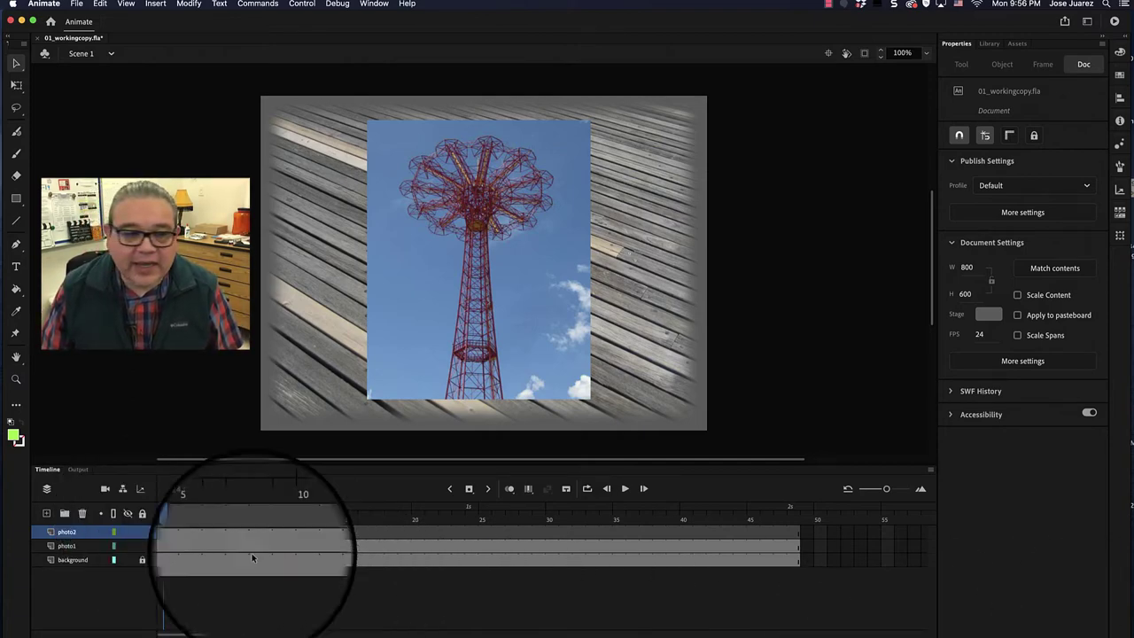
pyautogui.click(177, 519)
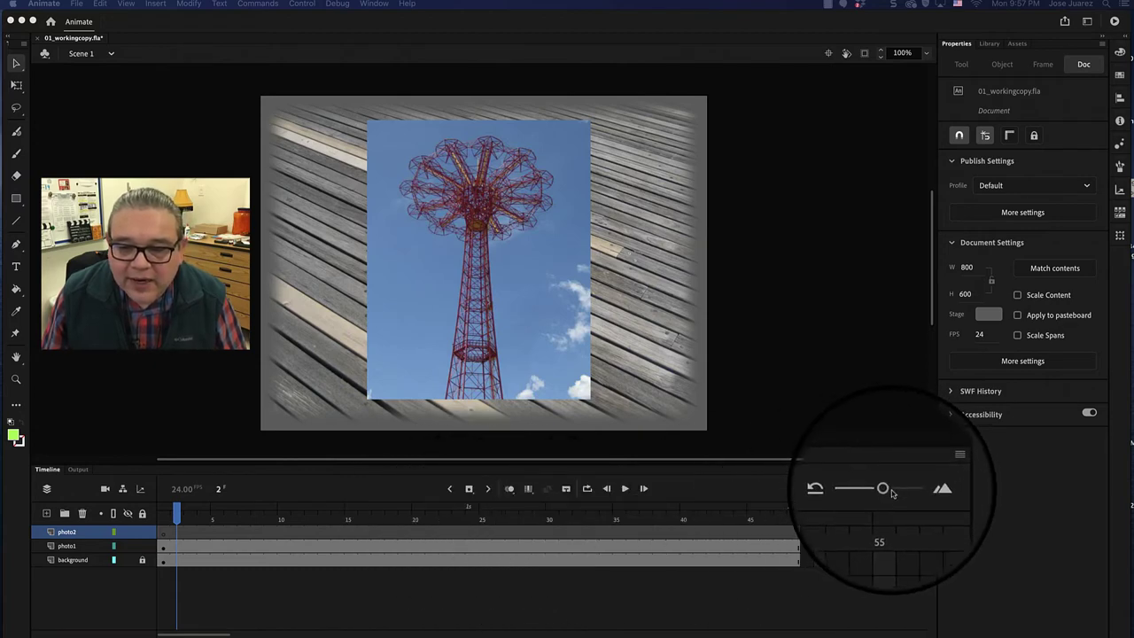
pyautogui.click(458, 530)
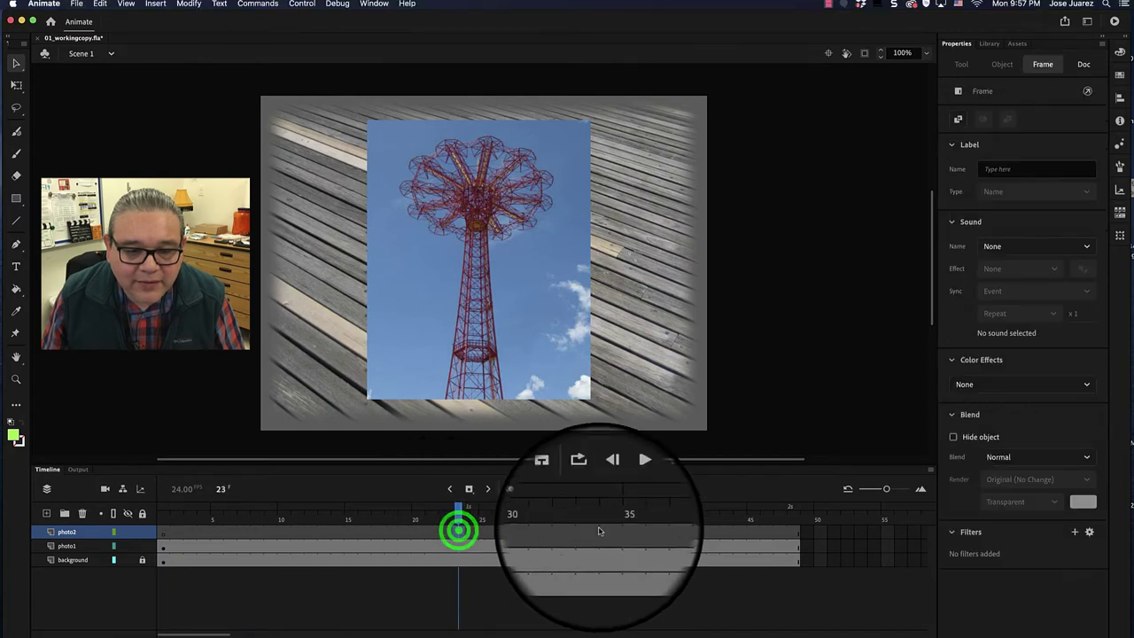
pyautogui.click(886, 489)
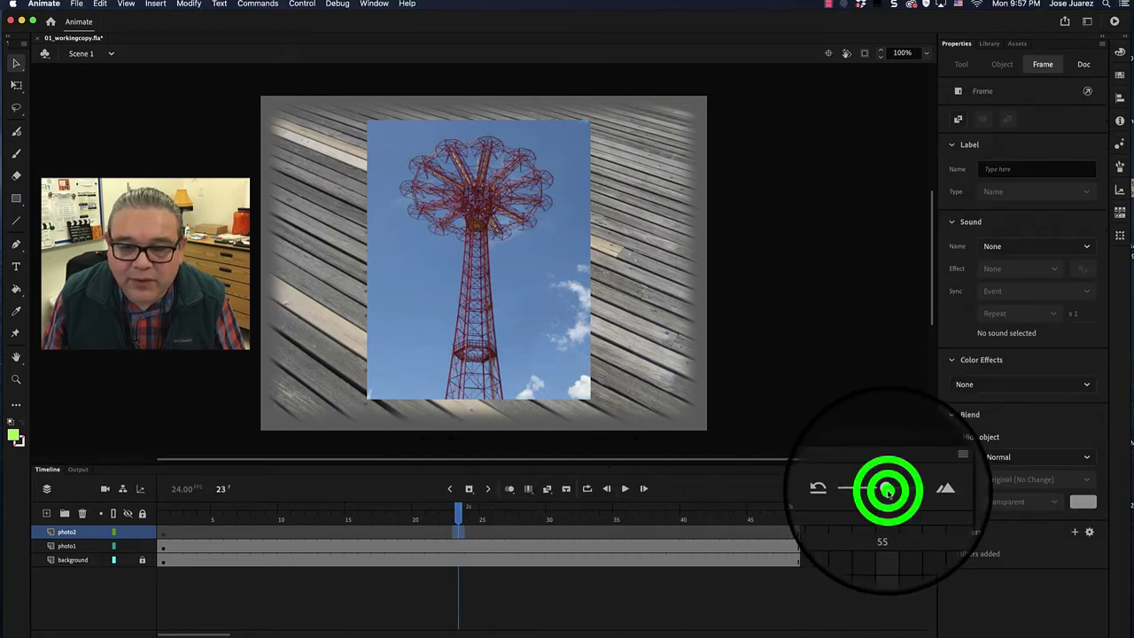
pyautogui.moveTo(886, 491); pyautogui.dragTo(896, 493)
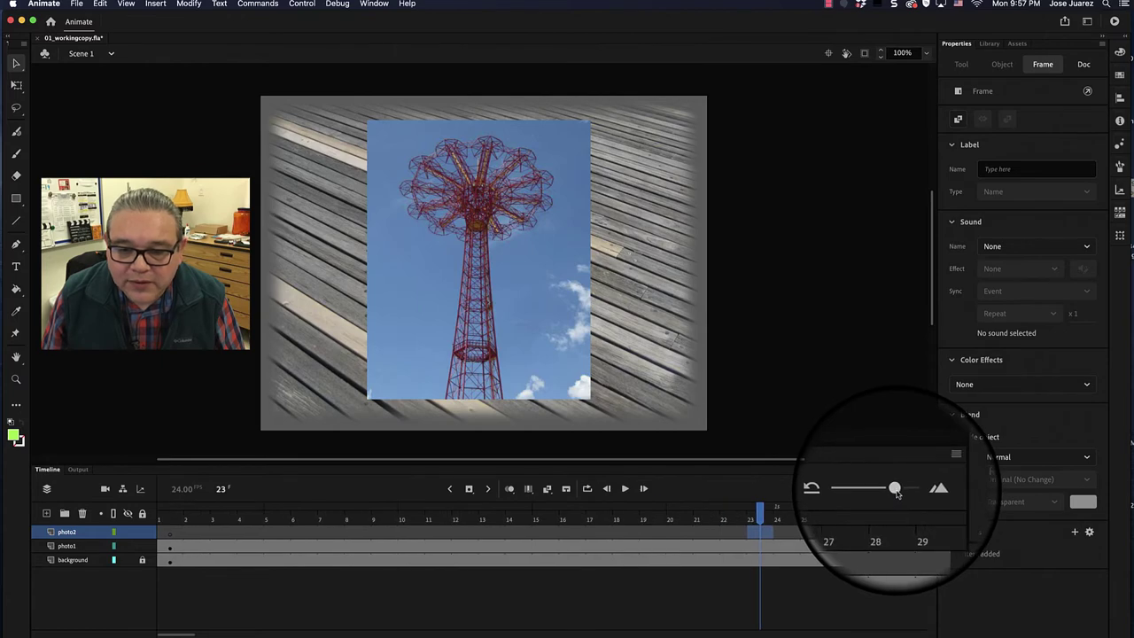
pyautogui.click(786, 531)
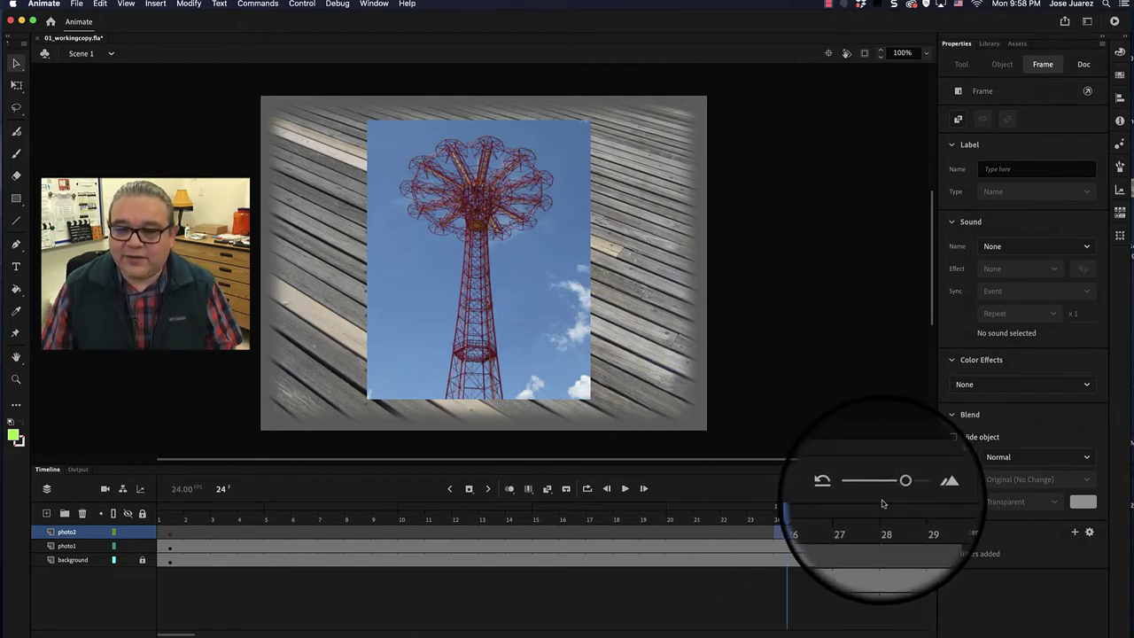
pyautogui.moveTo(895, 488); pyautogui.dragTo(888, 491)
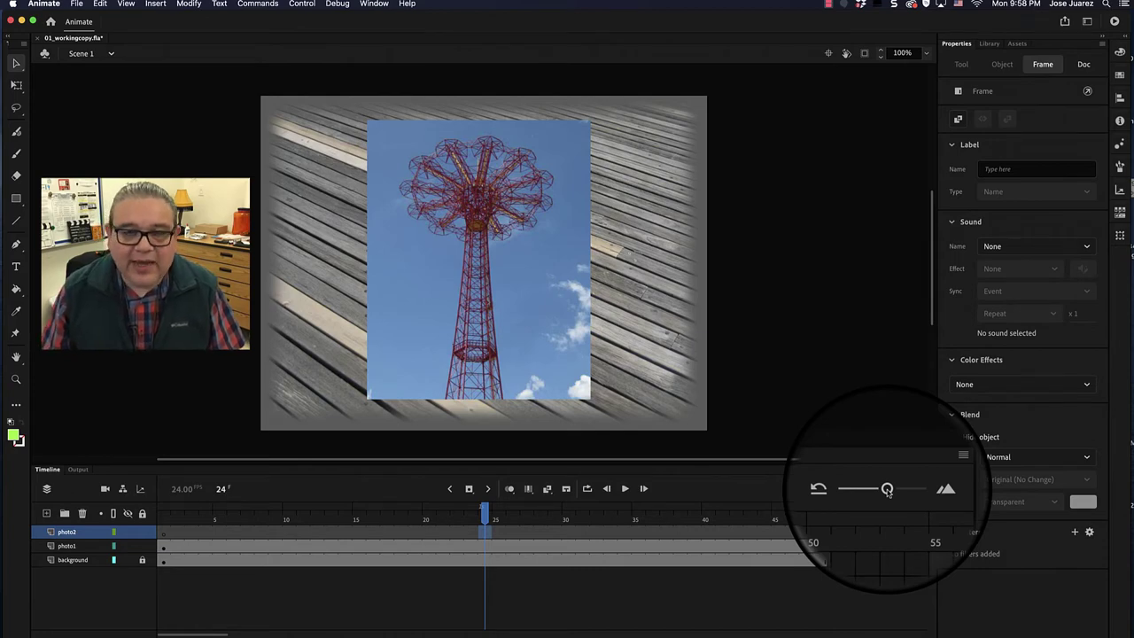
# Step: Insert a keyframe at frame 24 of the photo2 layer
pyautogui.click(155, 5)
pyautogui.moveTo(173, 72)
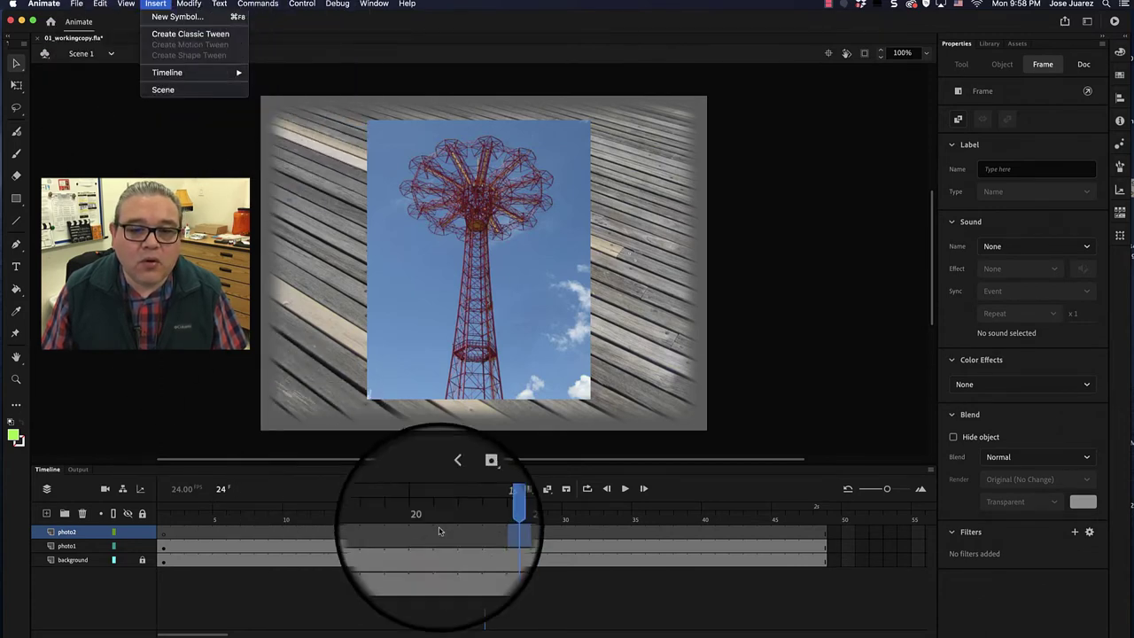
pyautogui.rightClick(494, 539)
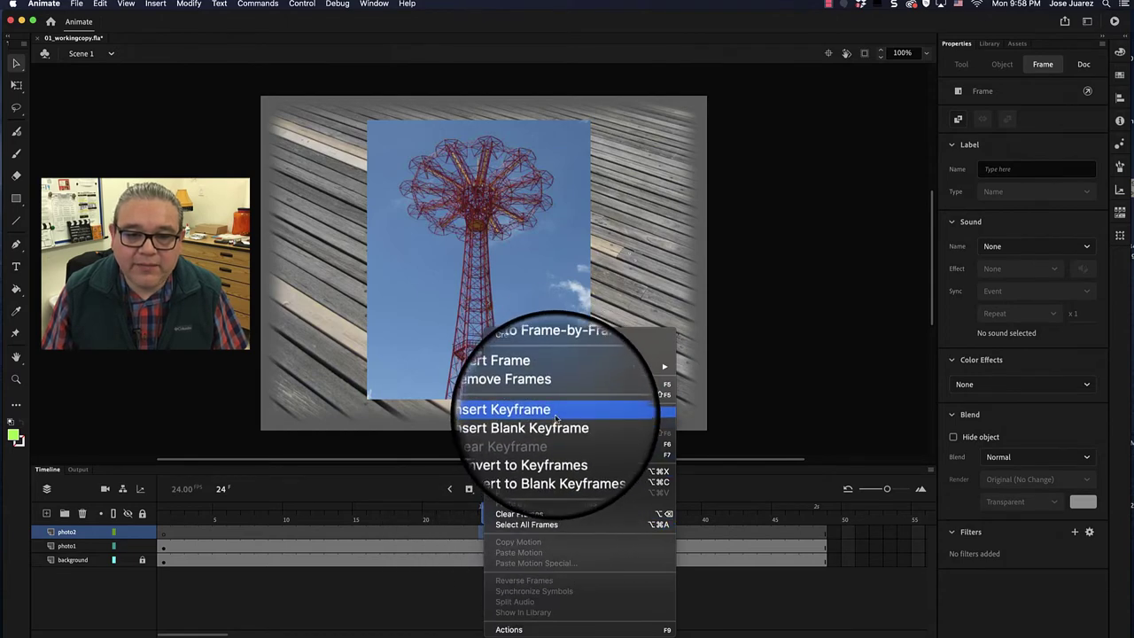
pyautogui.click(482, 536)
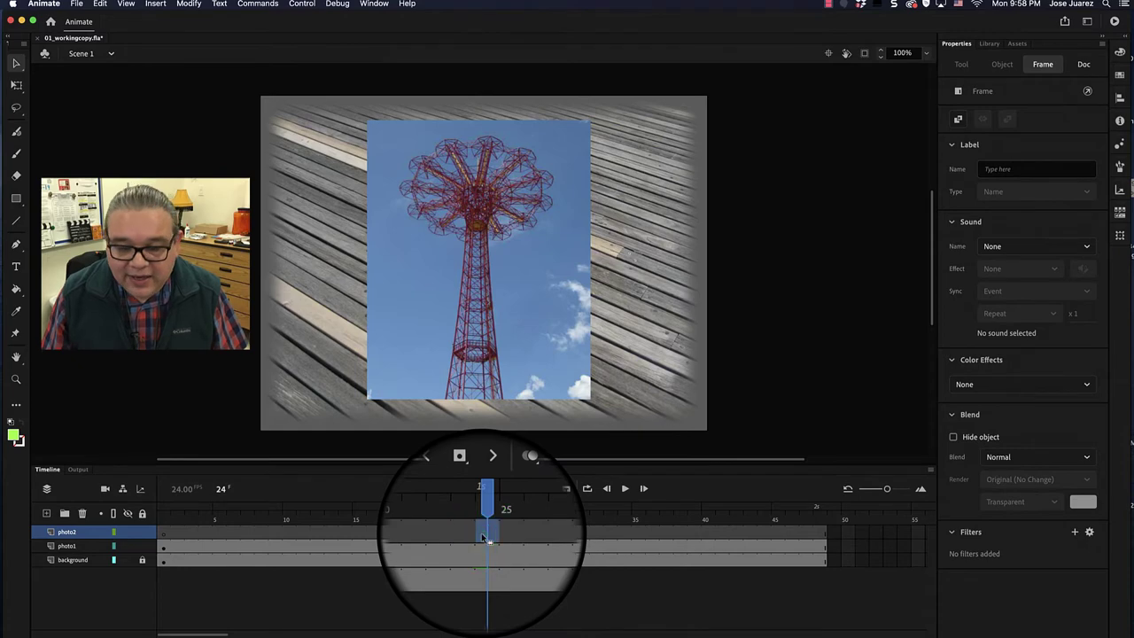
pyautogui.rightClick(482, 536)
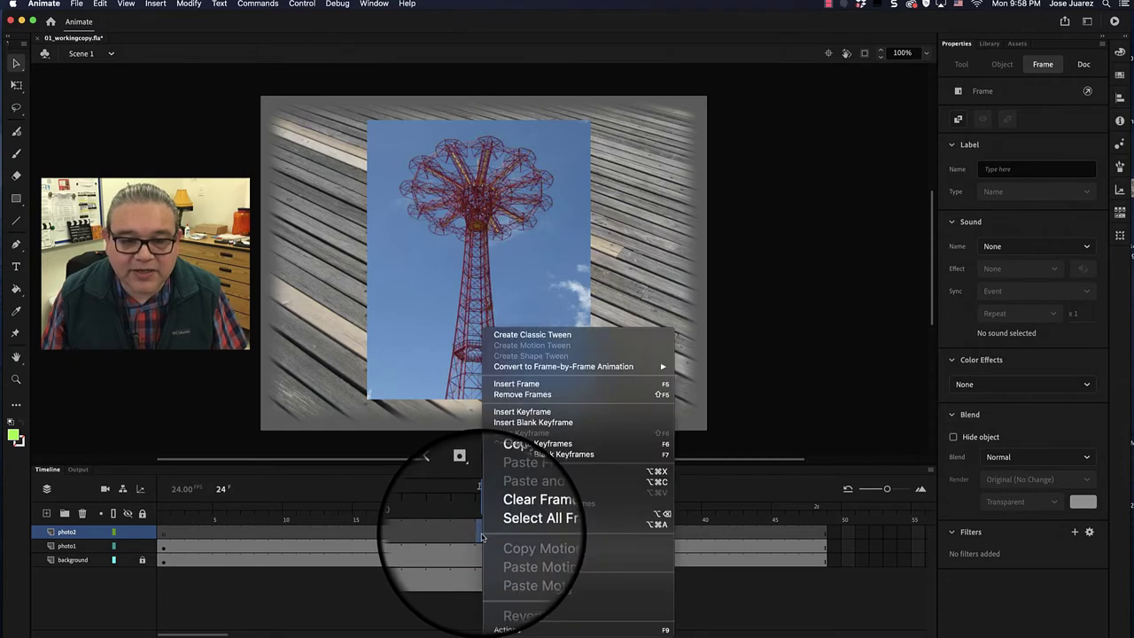
pyautogui.click(546, 412)
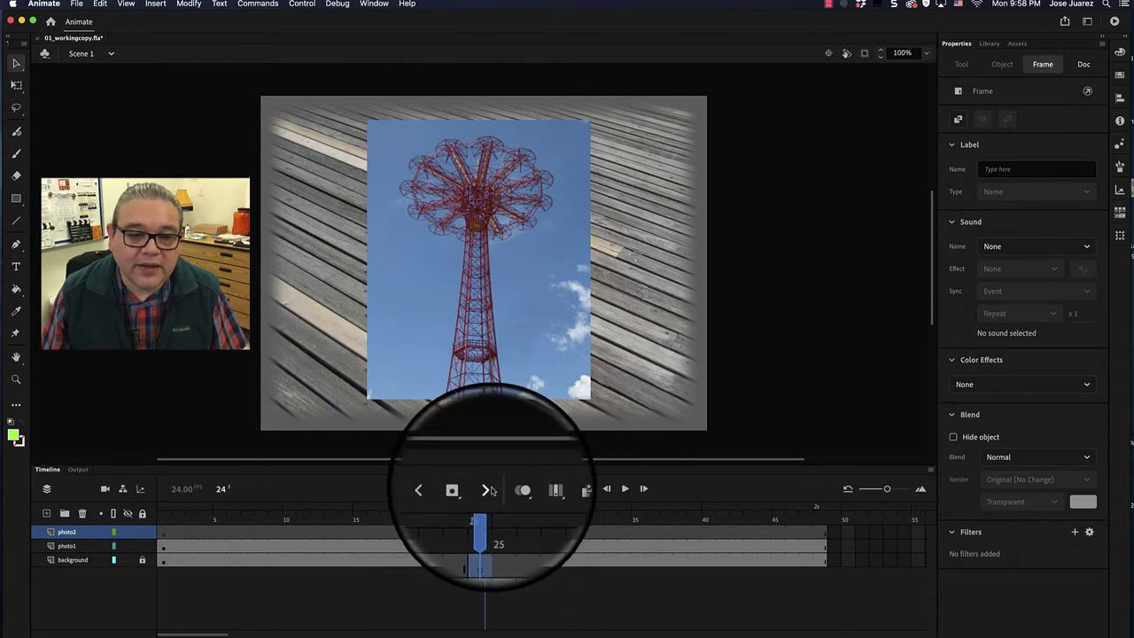
pyautogui.click(484, 514)
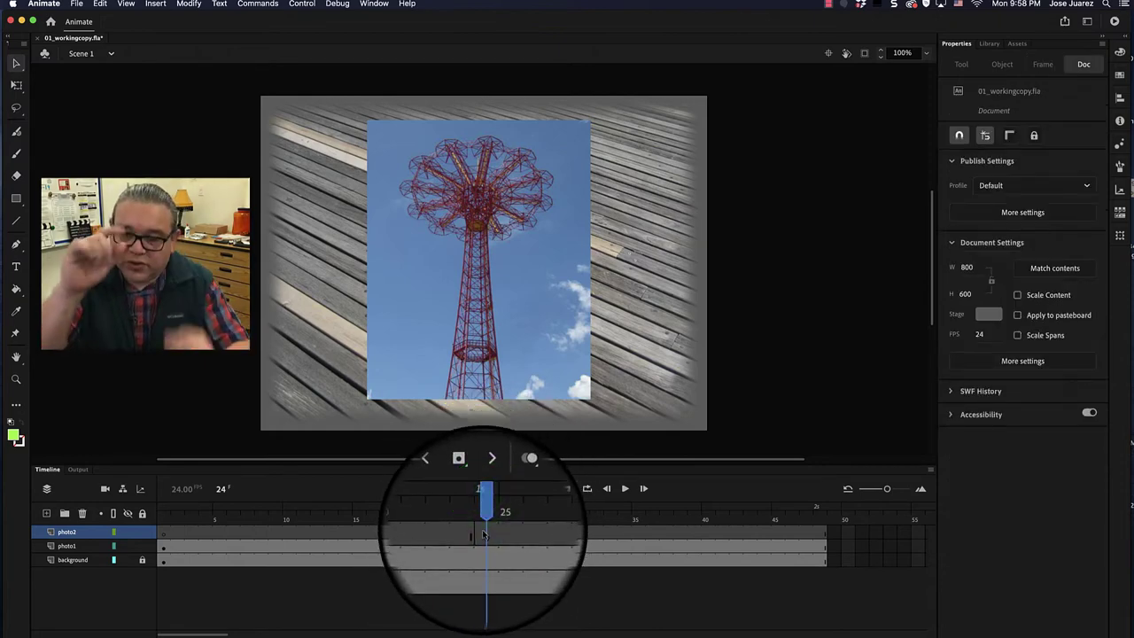
# Step: Place photo2.jpg from the library over the middle of the stage on the photo2 keyframe at frame 24
pyautogui.click(483, 534)
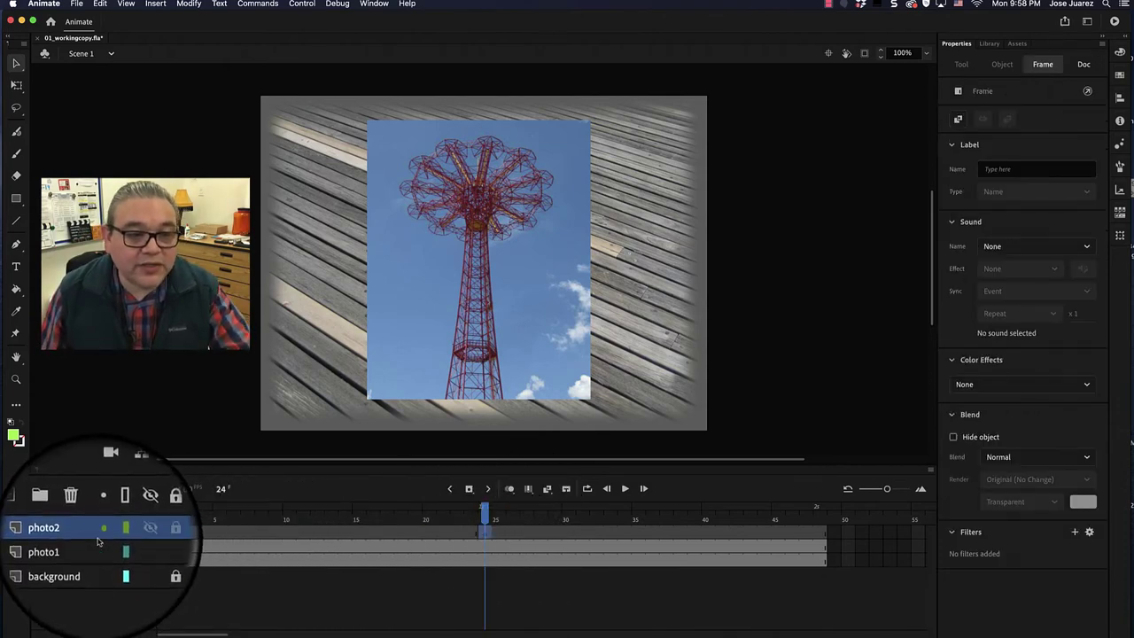
pyautogui.click(989, 43)
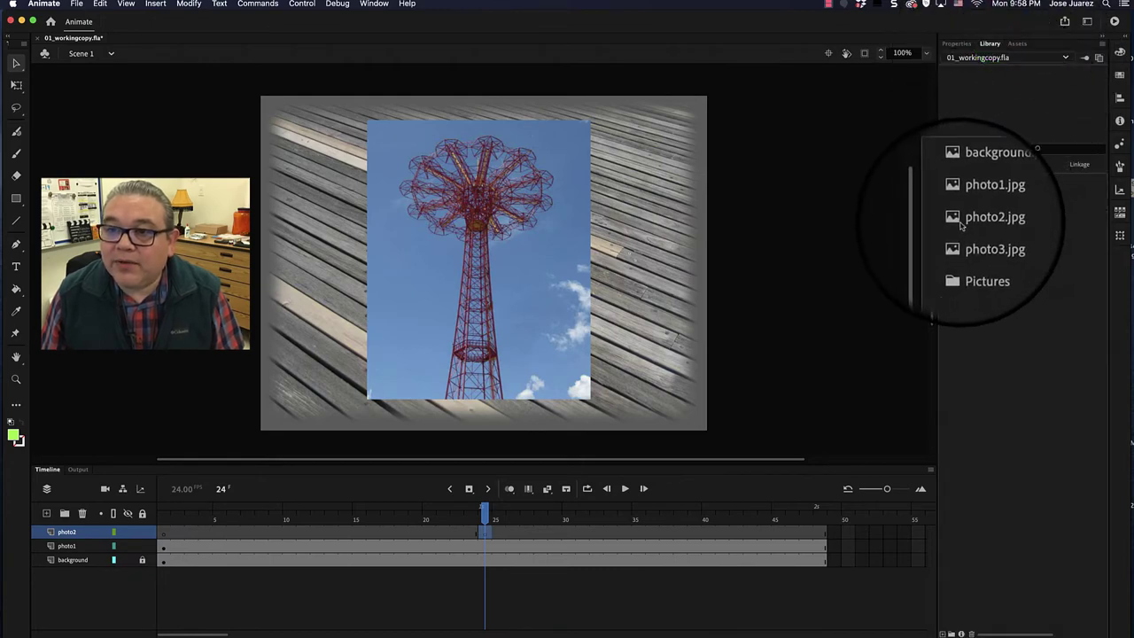
pyautogui.click(956, 219)
pyautogui.moveTo(957, 220); pyautogui.dragTo(515, 265)
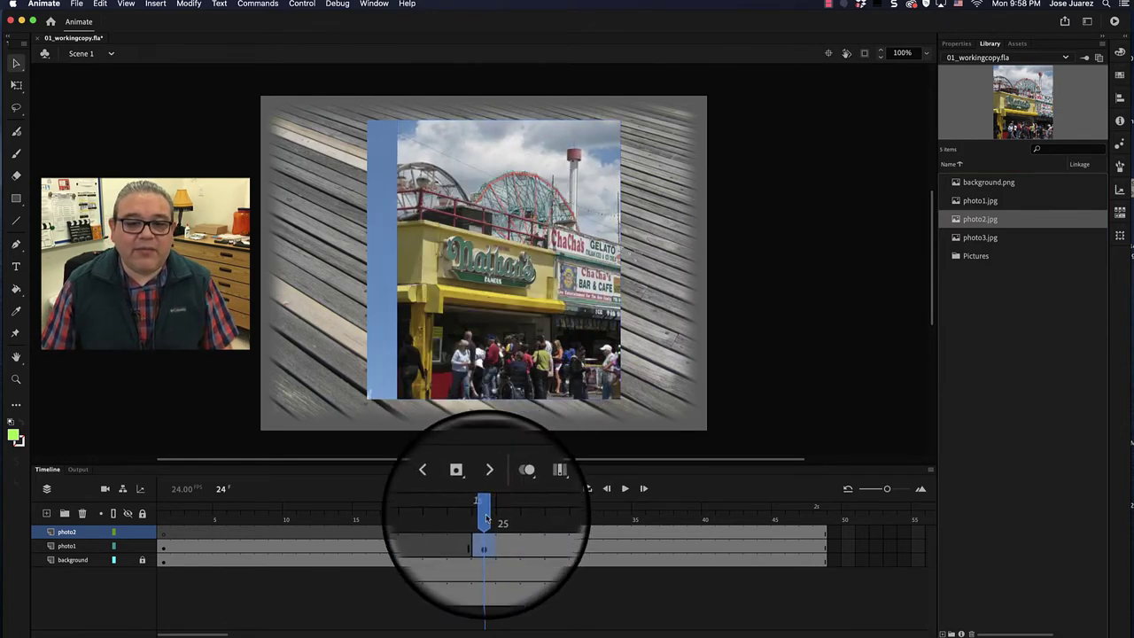
# Step: Scrub the playhead from frame 24 back to frame 1 and play the animation to the end
pyautogui.click(485, 518)
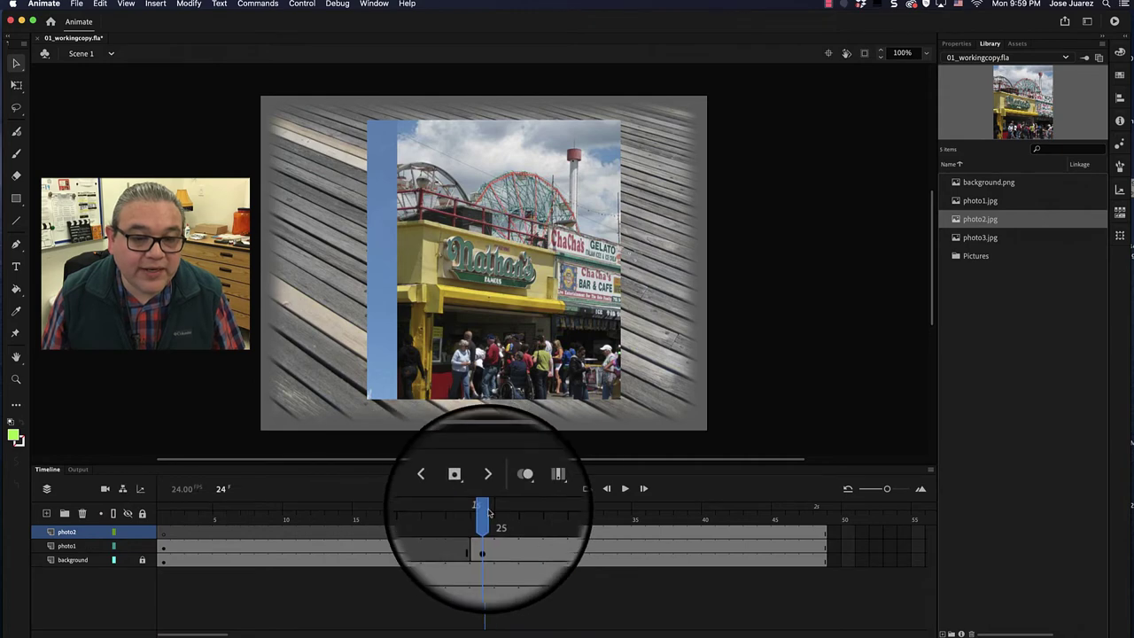
pyautogui.moveTo(484, 507); pyautogui.dragTo(199, 513)
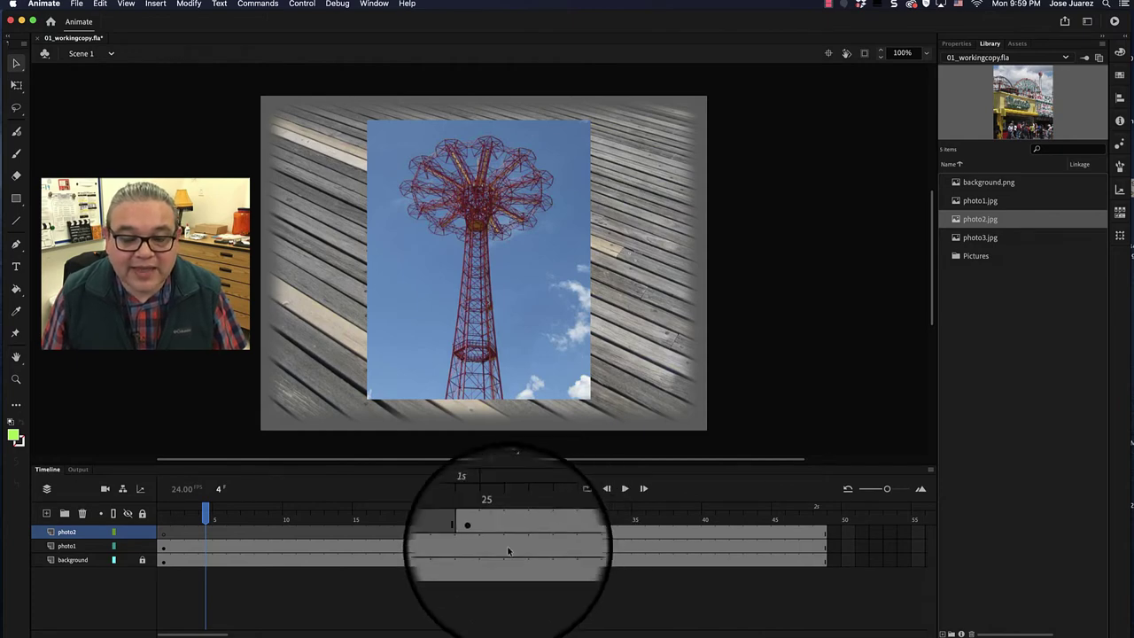
pyautogui.click(208, 516)
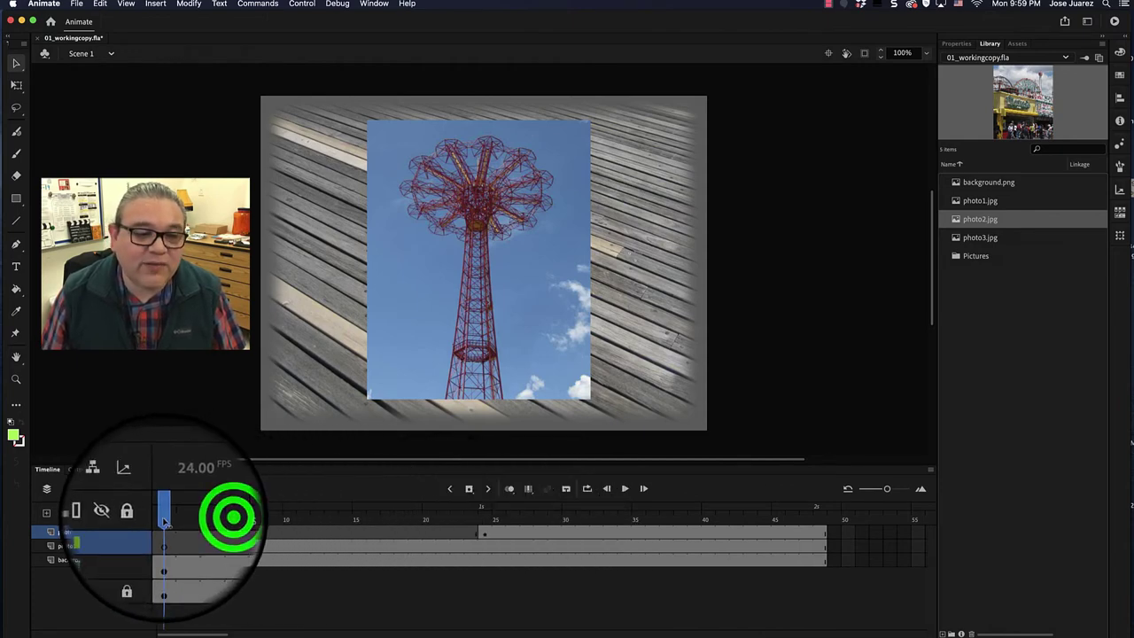
pyautogui.press(',')
pyautogui.press(',')
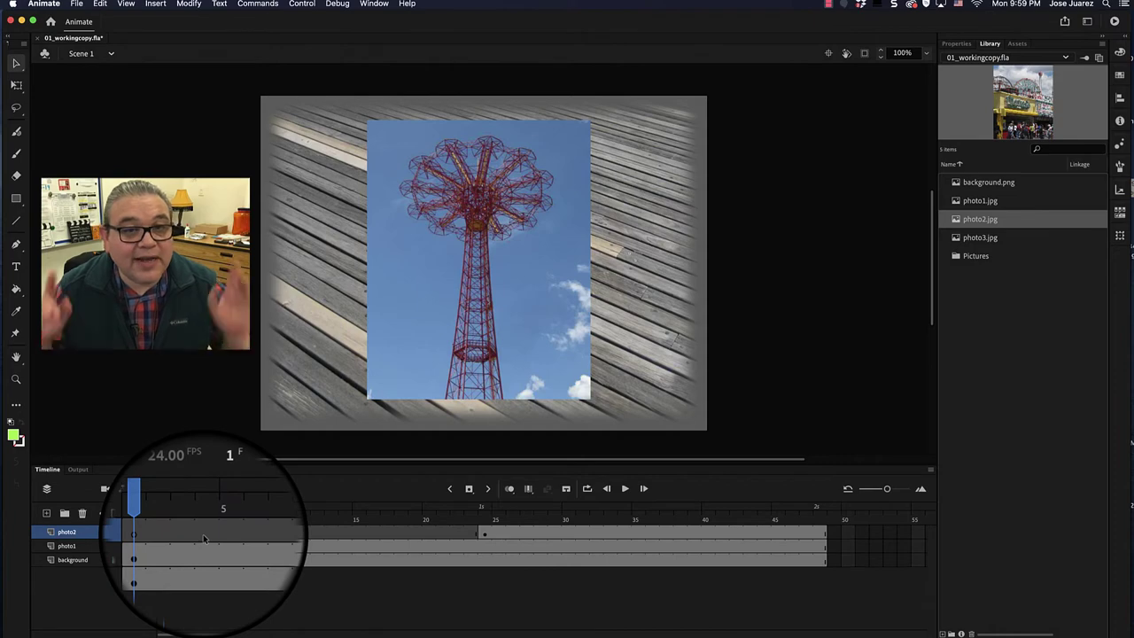
pyautogui.click(626, 488)
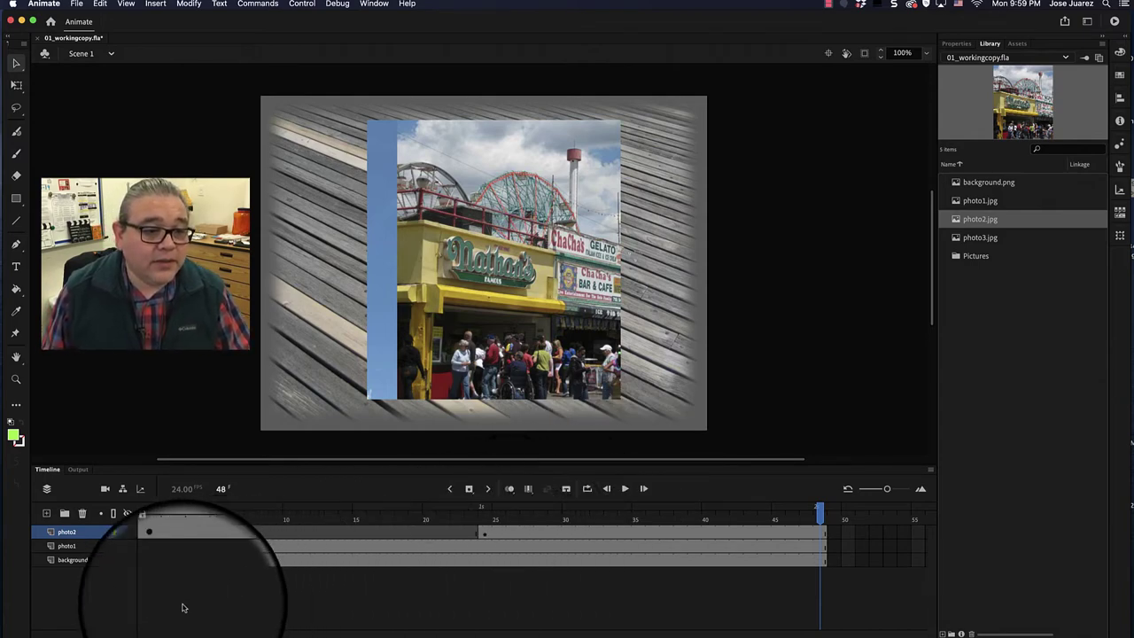
pyautogui.click(122, 602)
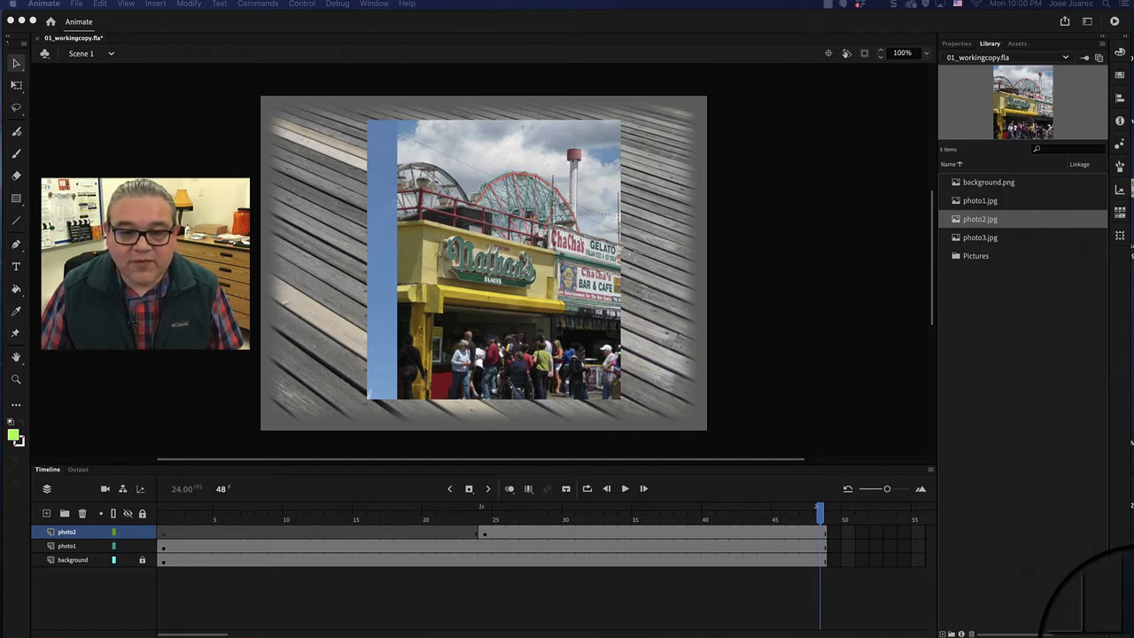
# Step: Move the photo2 layer's keyframe from frame 24 to frame 12
pyautogui.click(485, 534)
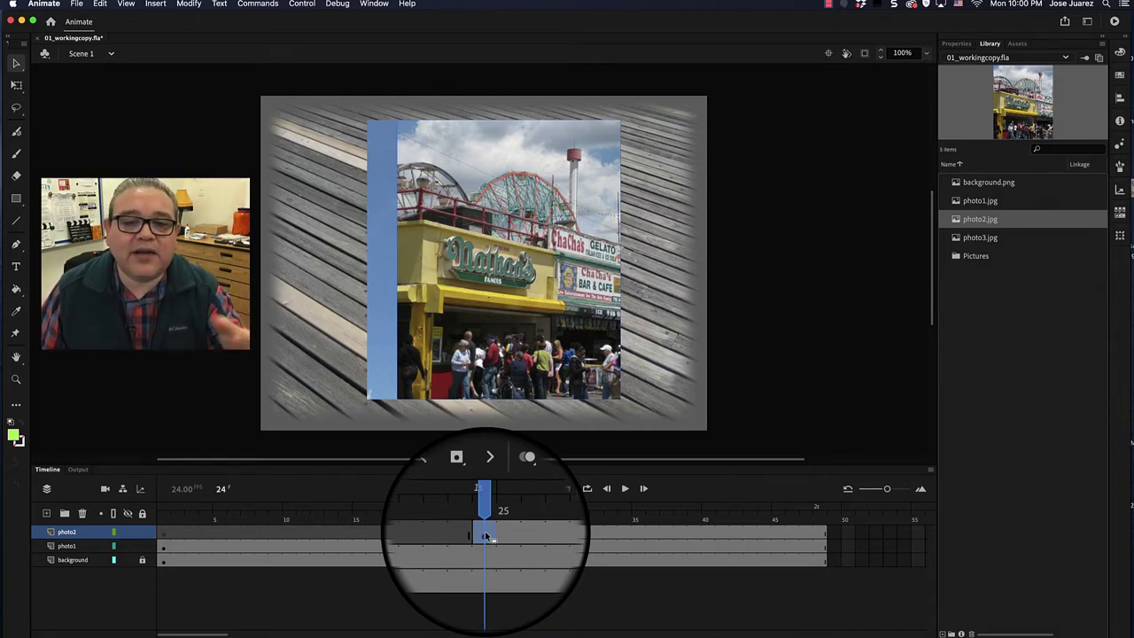
pyautogui.moveTo(484, 536); pyautogui.dragTo(321, 538)
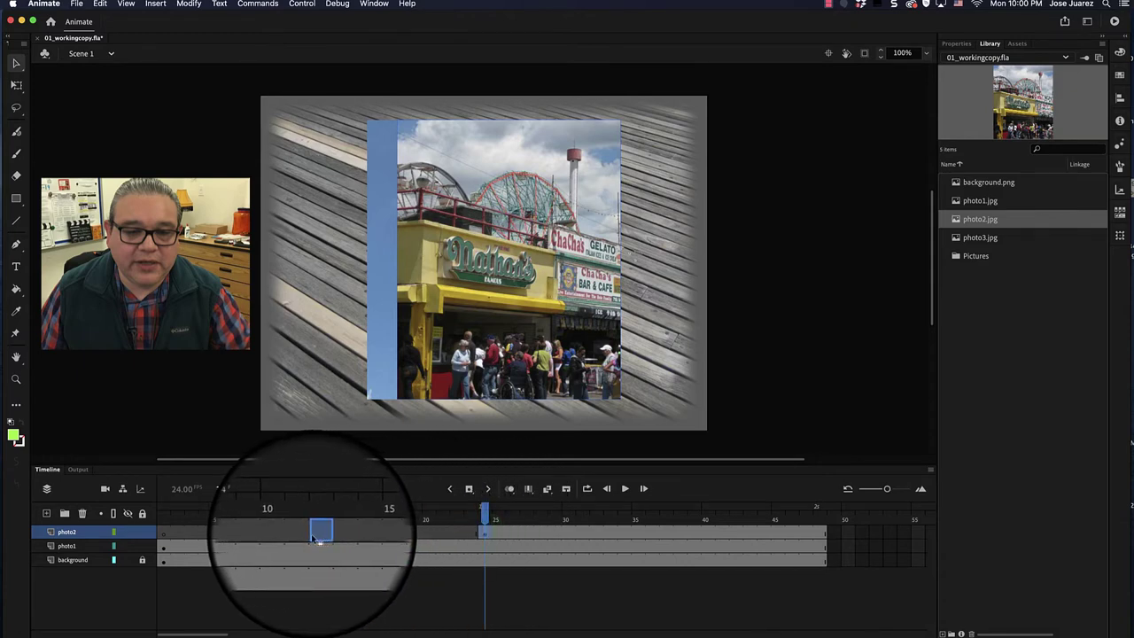
pyautogui.click(316, 534)
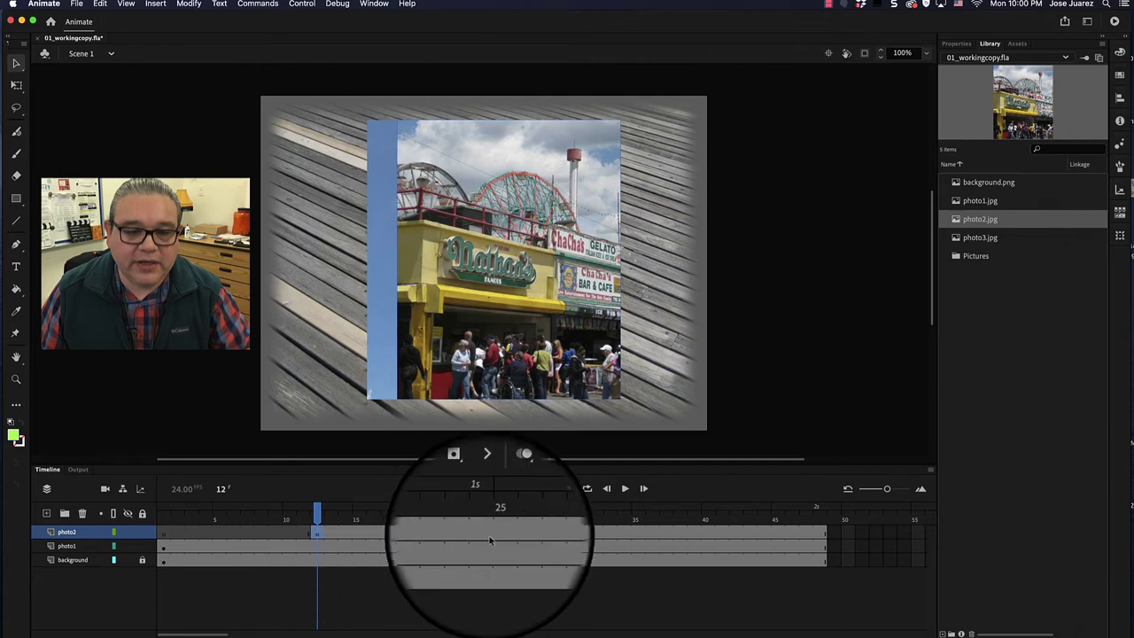
# Step: Preview the animation from frame 1 to check photo2's keyframe timing at frame 12
pyautogui.moveTo(317, 511); pyautogui.dragTo(163, 511)
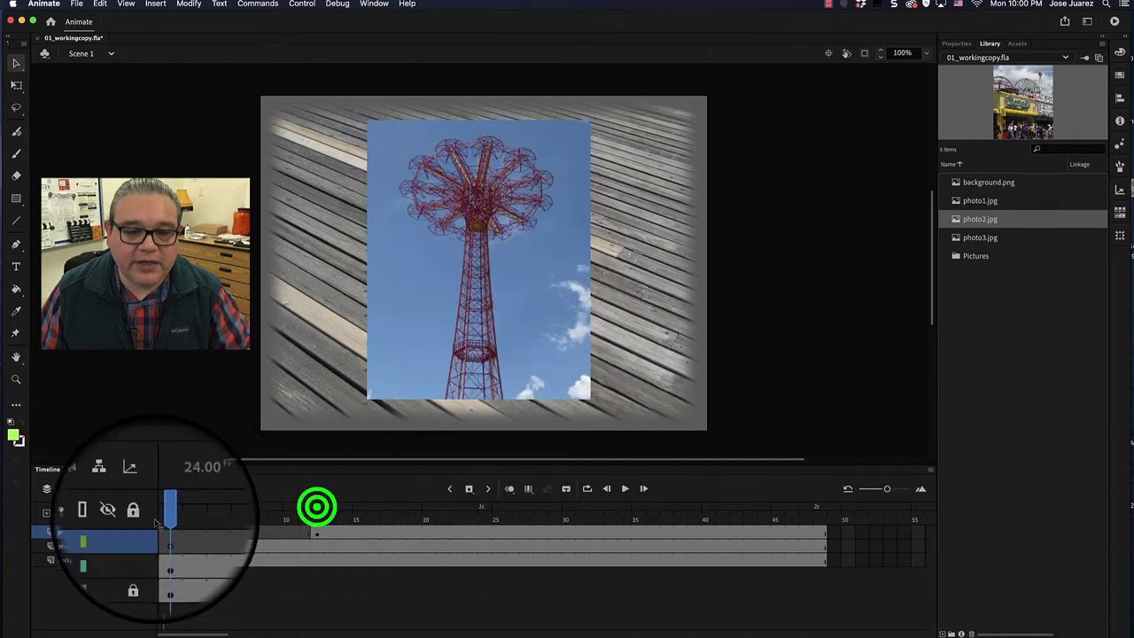
pyautogui.click(624, 490)
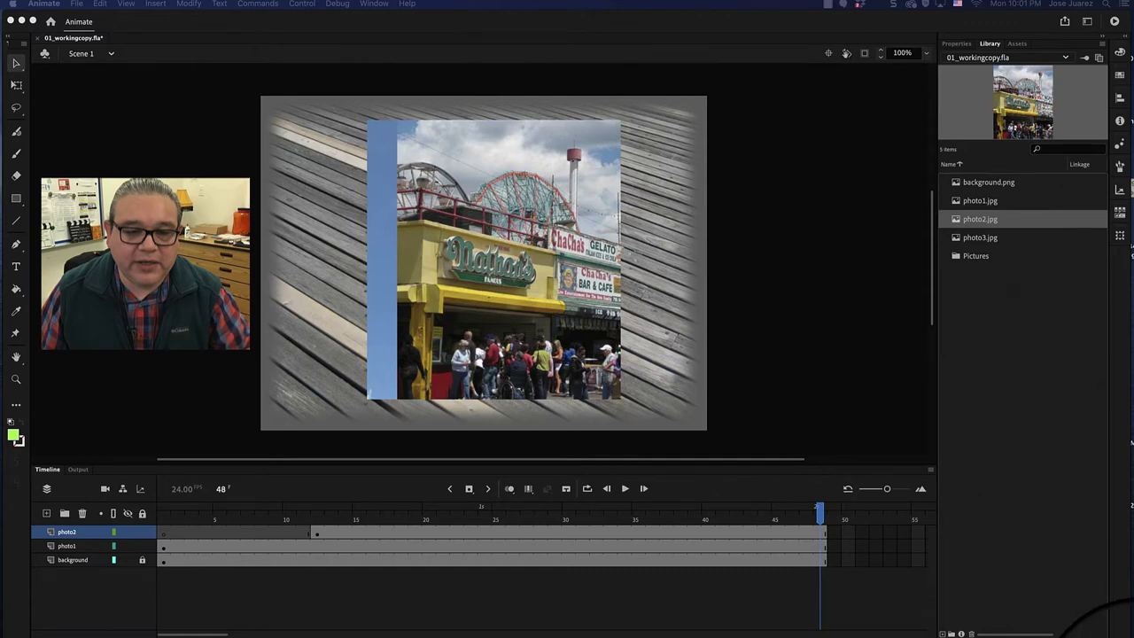
# Step: Add a new layer above the photo2 layer and name it photo3
pyautogui.click(76, 529)
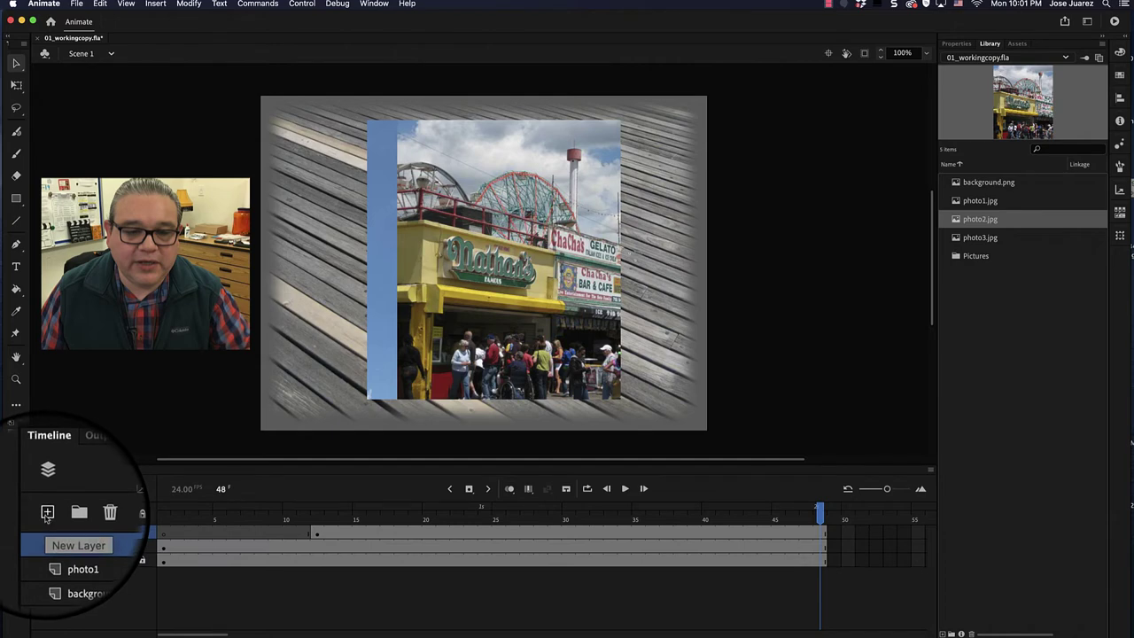
pyautogui.click(46, 512)
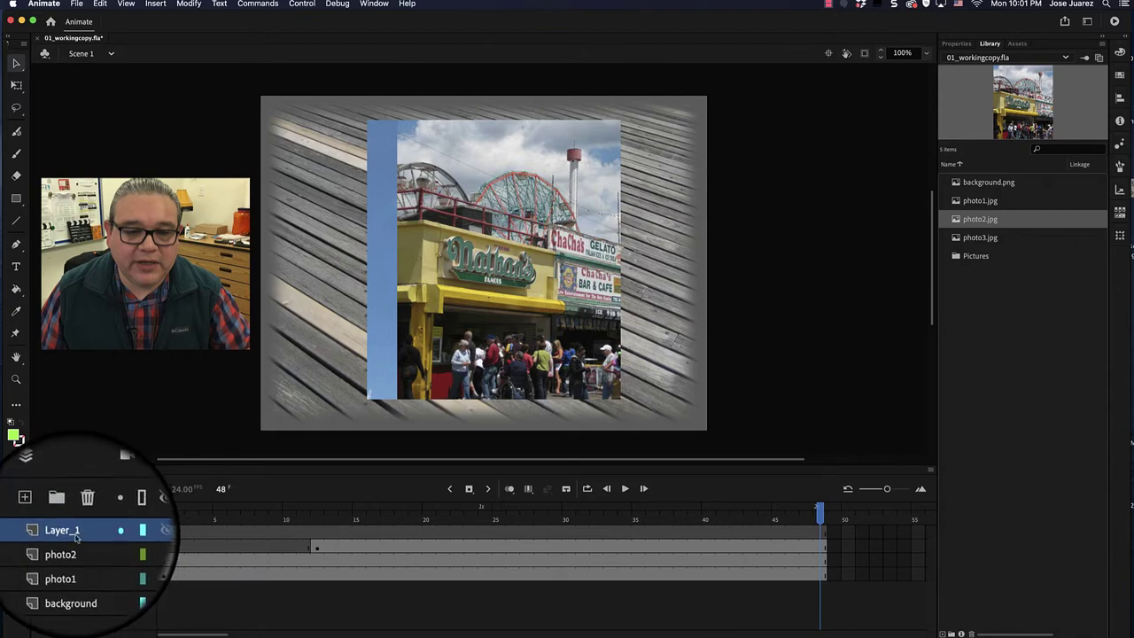
pyautogui.doubleClick(74, 531)
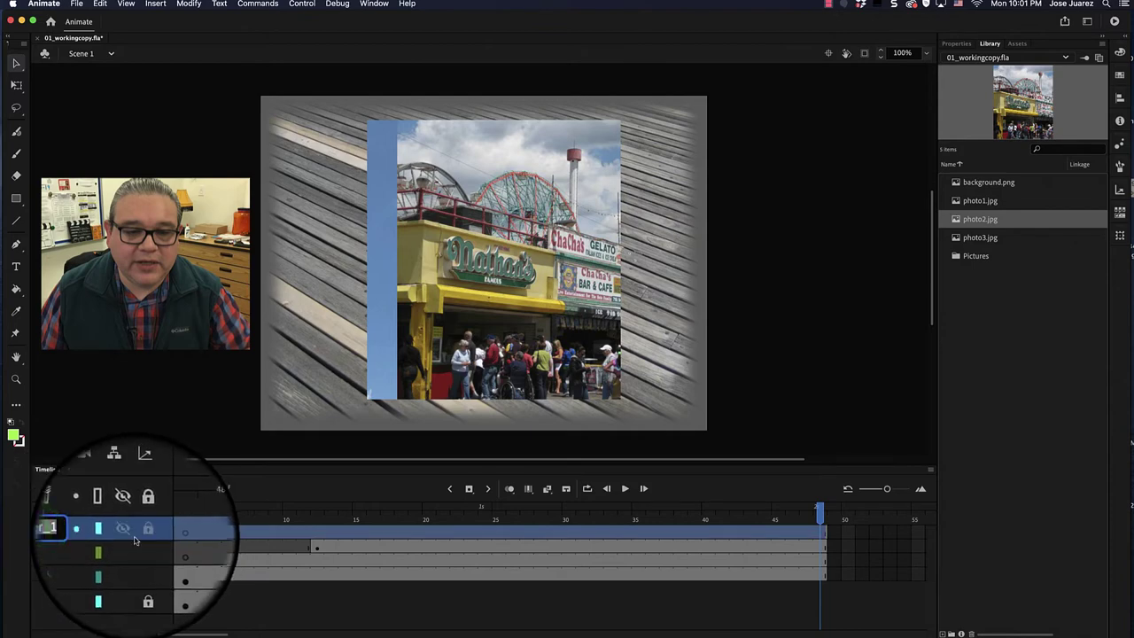
pyautogui.press('BackSpace')
pyautogui.write('o')
pyautogui.write('u')
pyautogui.press('Return')
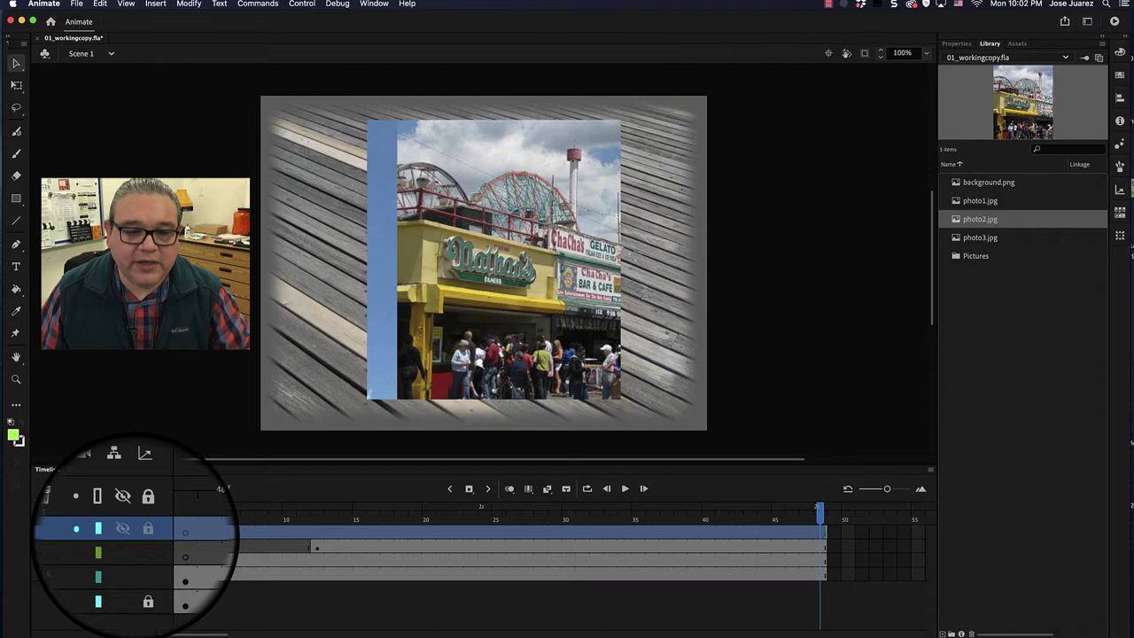
# Step: Try to insert a keyframe at frame 24 of the photo3 layer
pyautogui.click(484, 530)
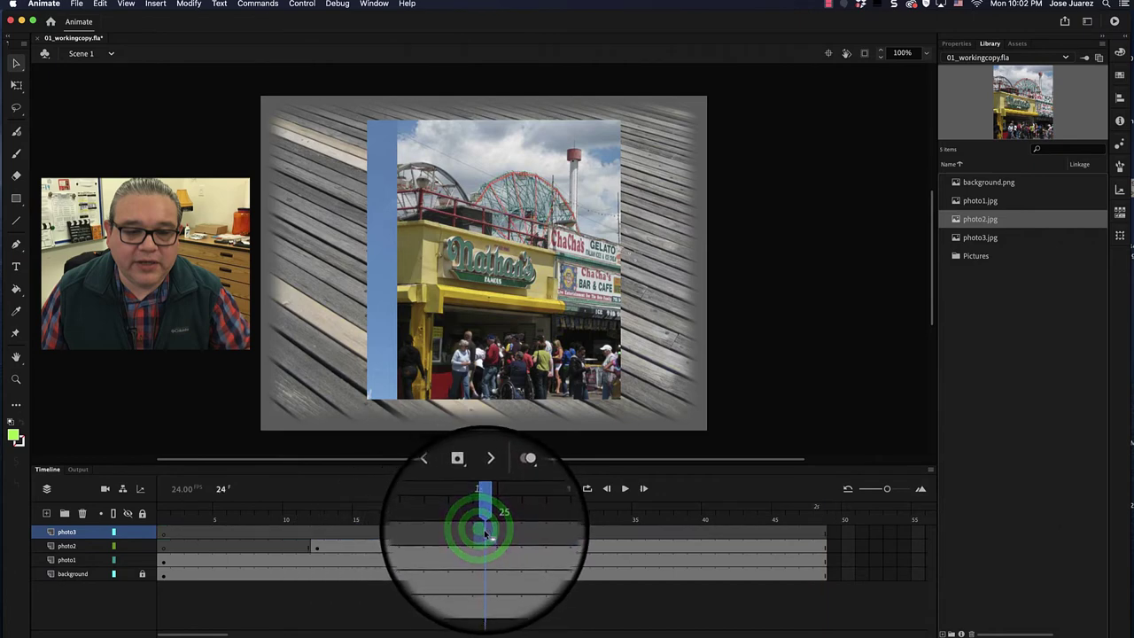
pyautogui.click(888, 490)
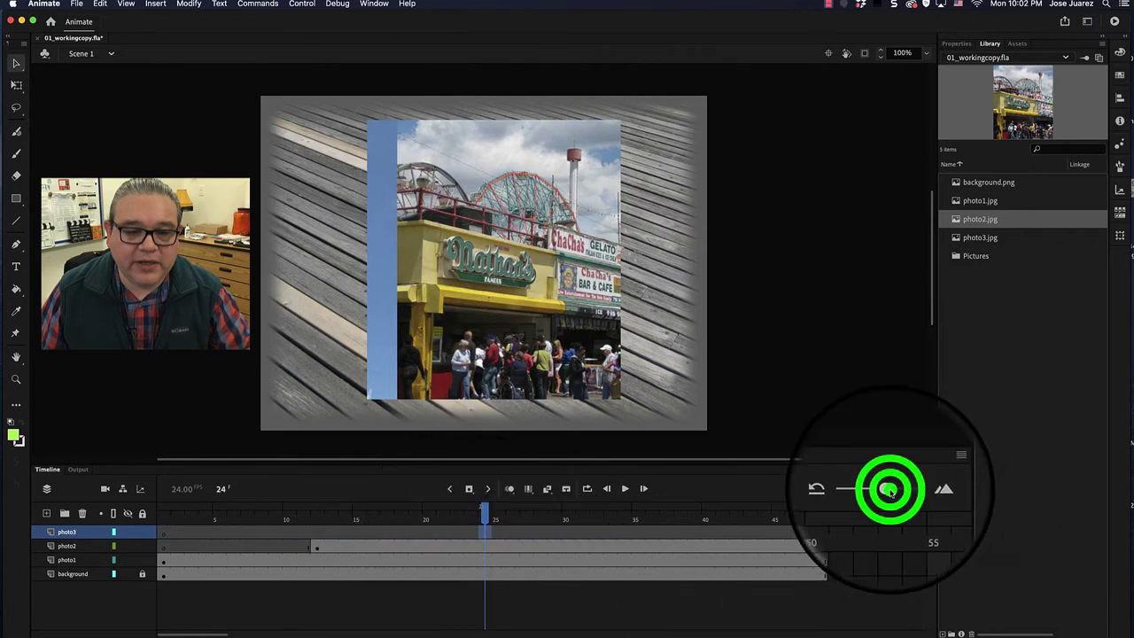
pyautogui.moveTo(888, 490)
pyautogui.mouseDown()
pyautogui.moveTo(899, 492)
pyautogui.moveTo(886, 490)
pyautogui.mouseUp()
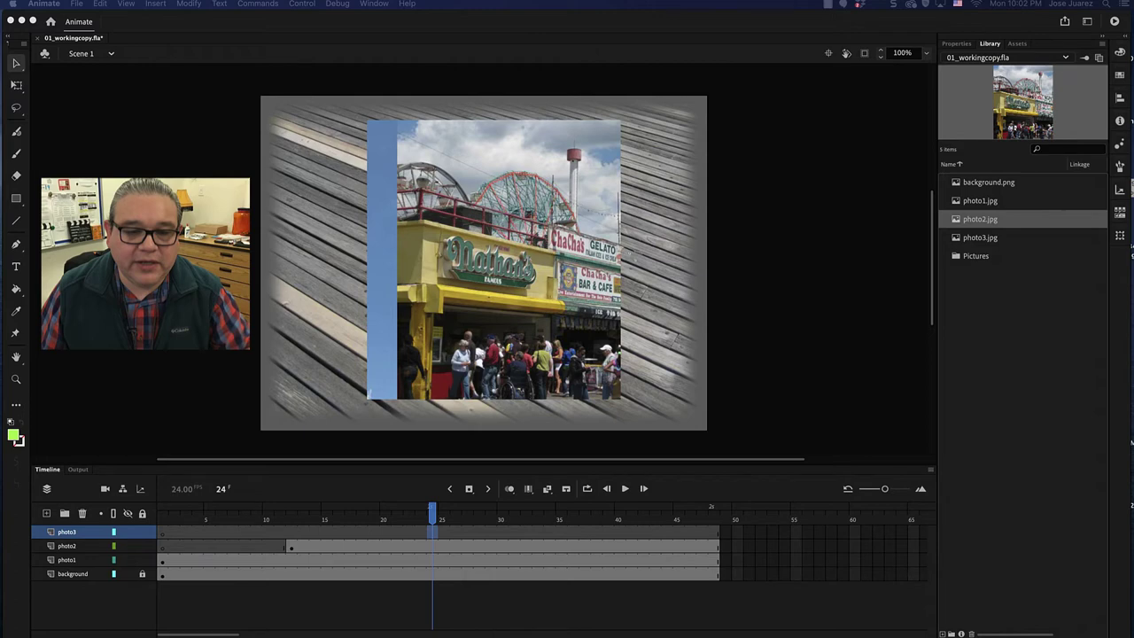
pyautogui.click(430, 532)
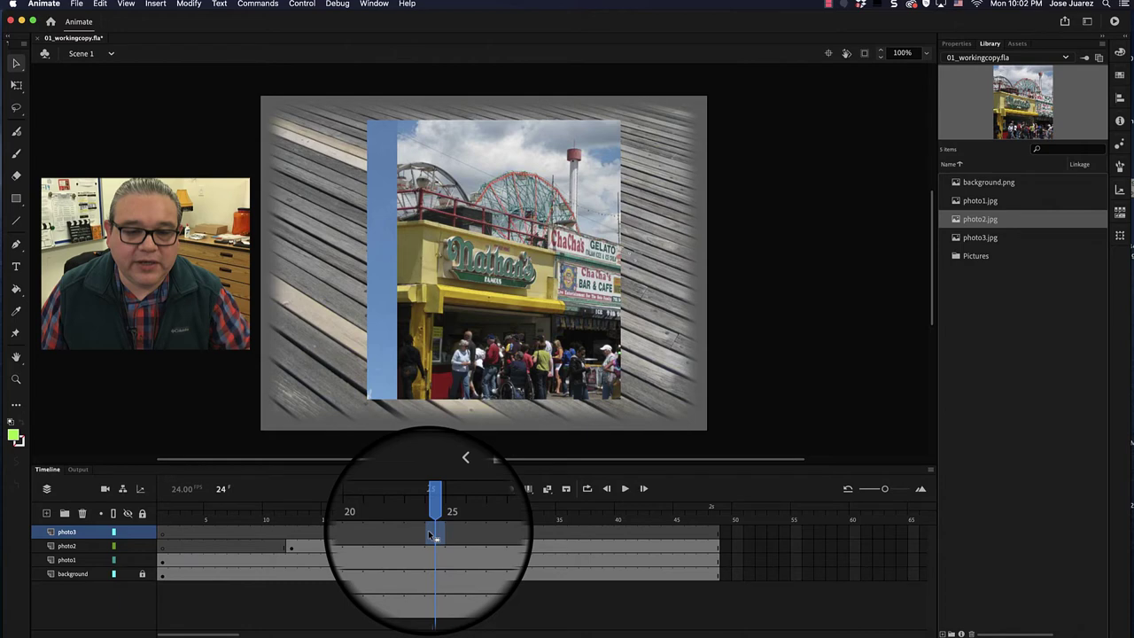
pyautogui.press('F5')
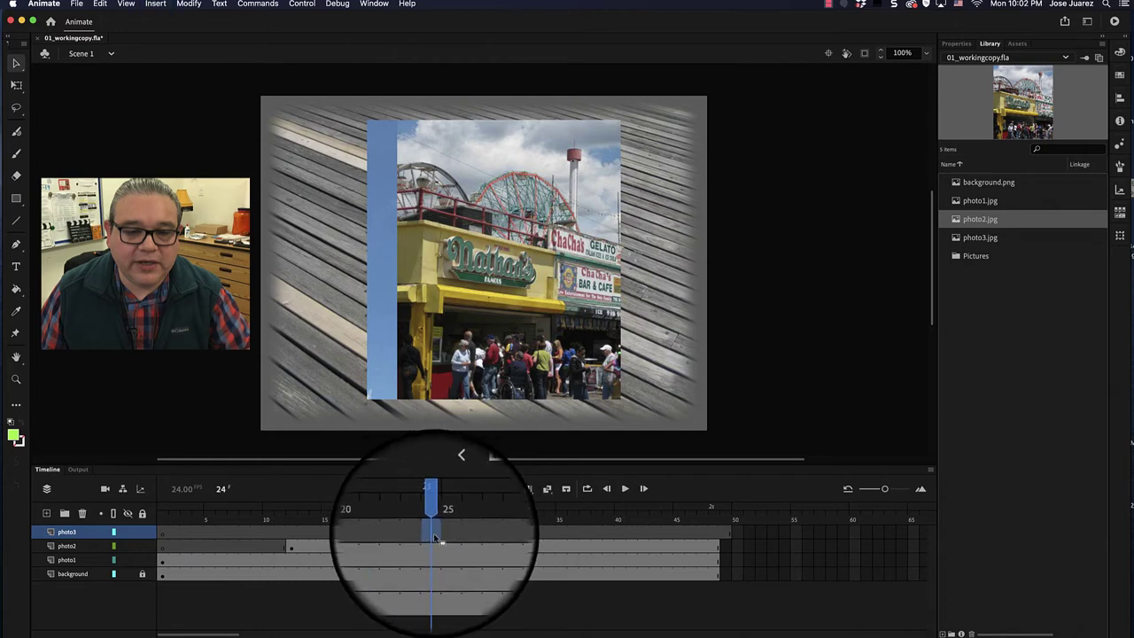
pyautogui.click(434, 537)
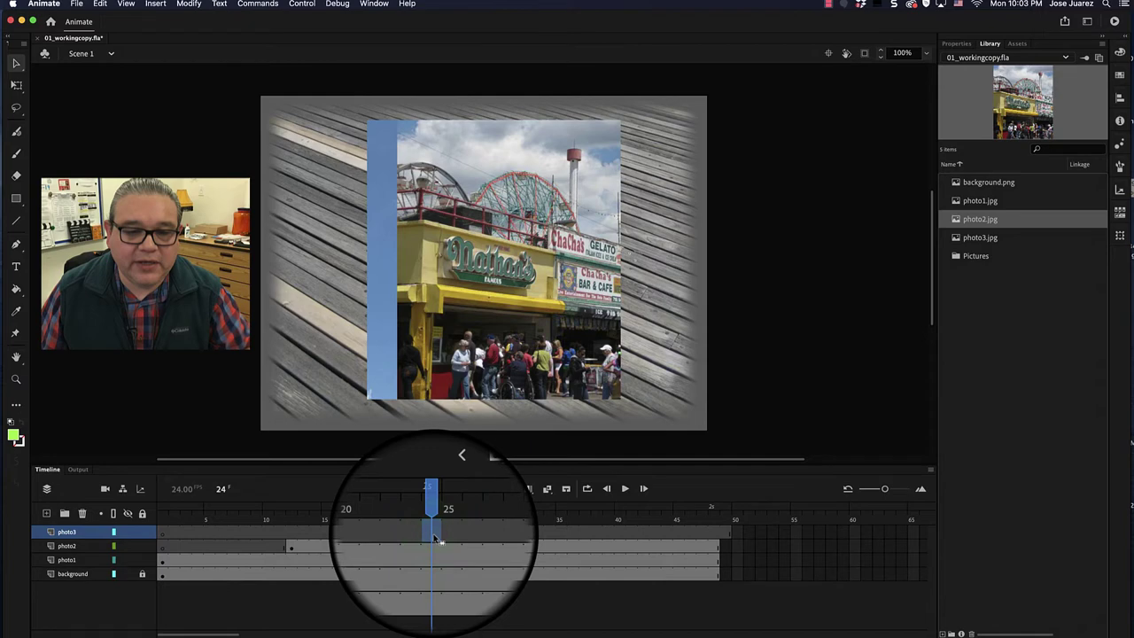
pyautogui.press('F5')
pyautogui.click(373, 519)
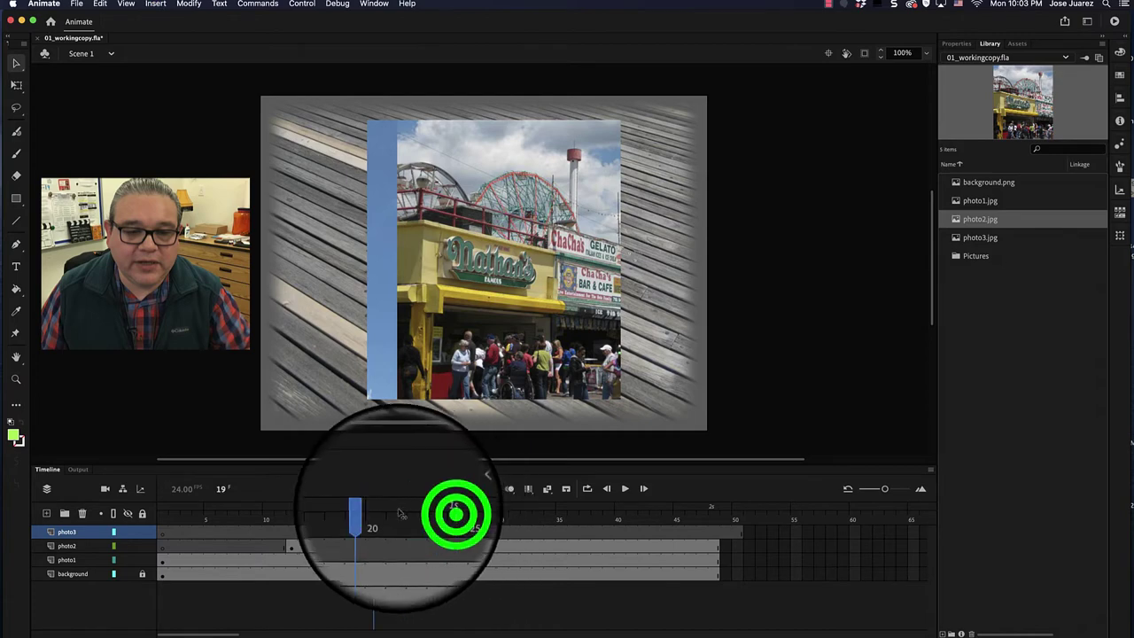
# Step: Insert a keyframe at frame 24 of the photo3 layer and place photo3.jpg from the library over the middle of the stage
pyautogui.click(430, 532)
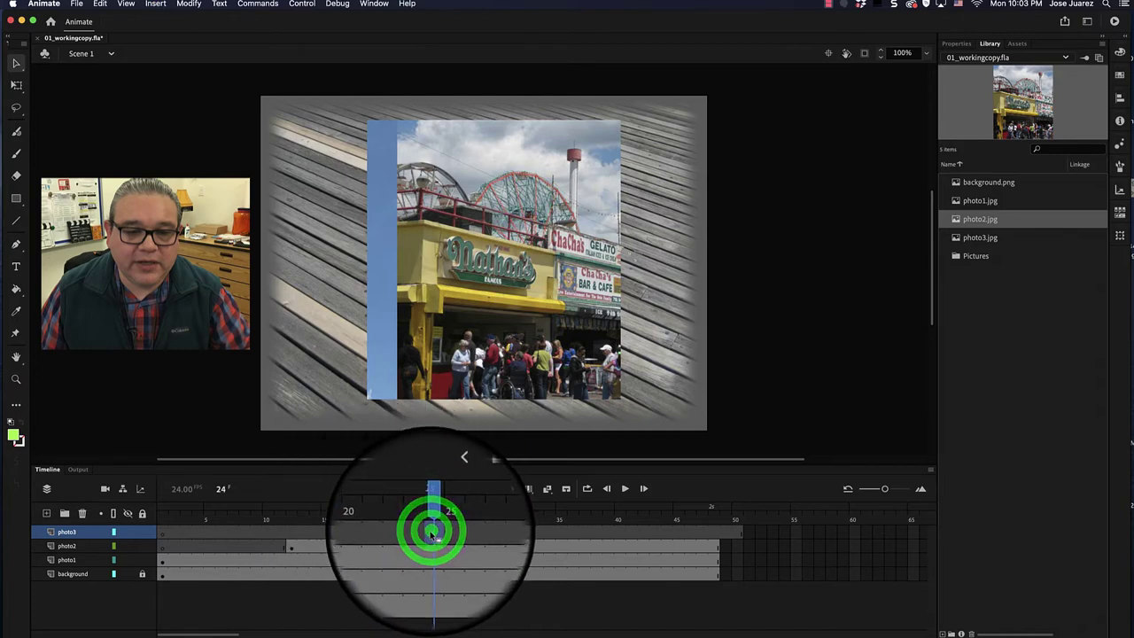
pyautogui.rightClick(431, 532)
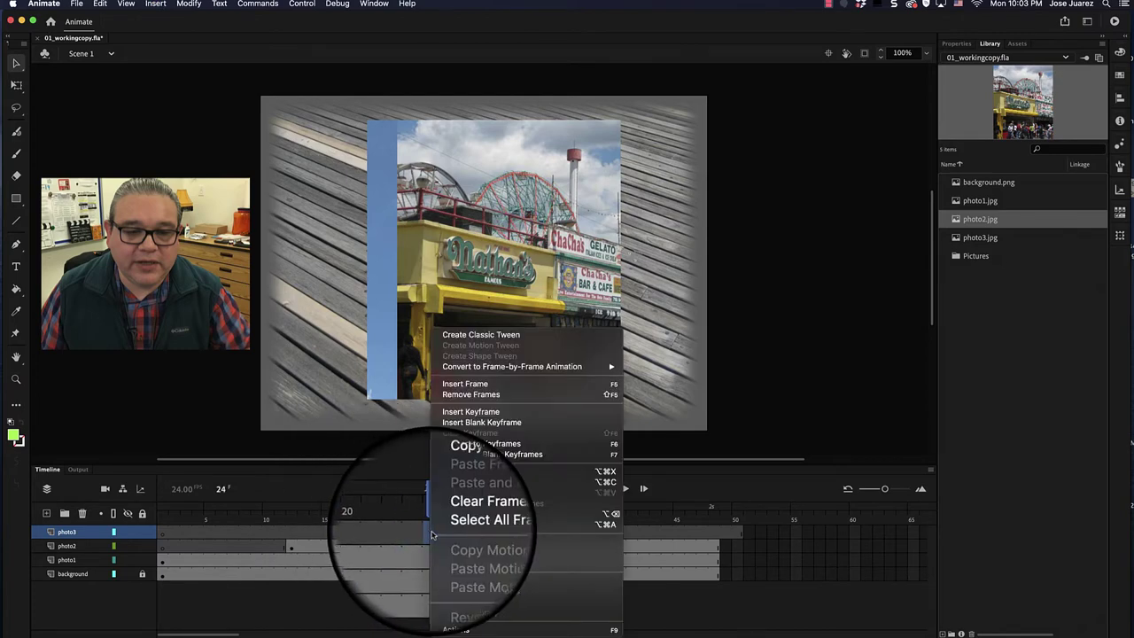
pyautogui.click(483, 412)
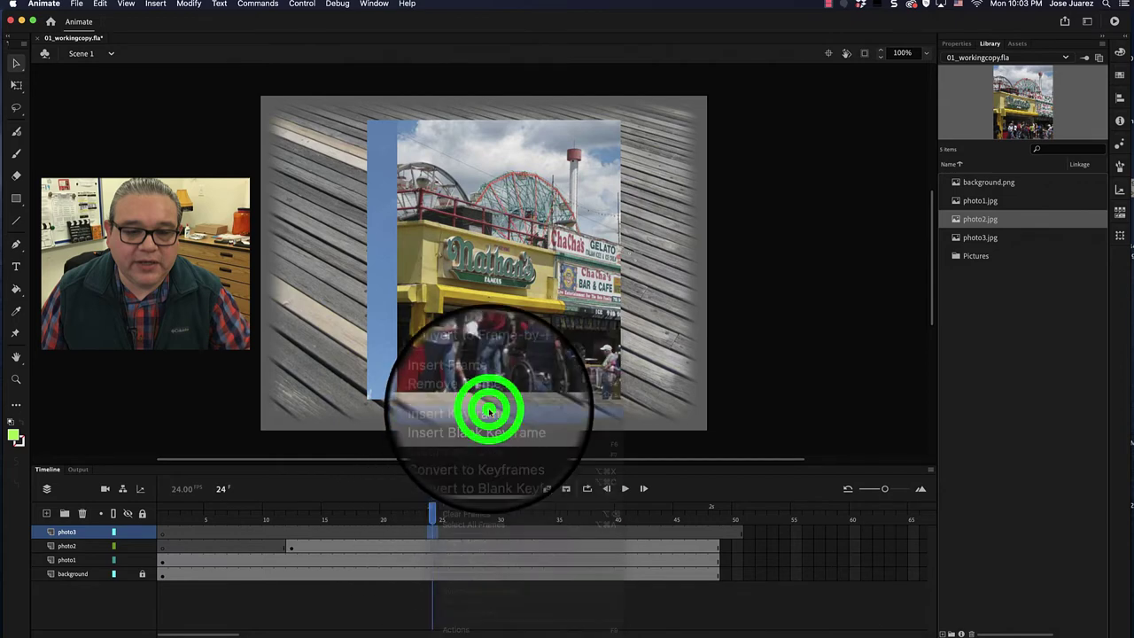
pyautogui.click(461, 602)
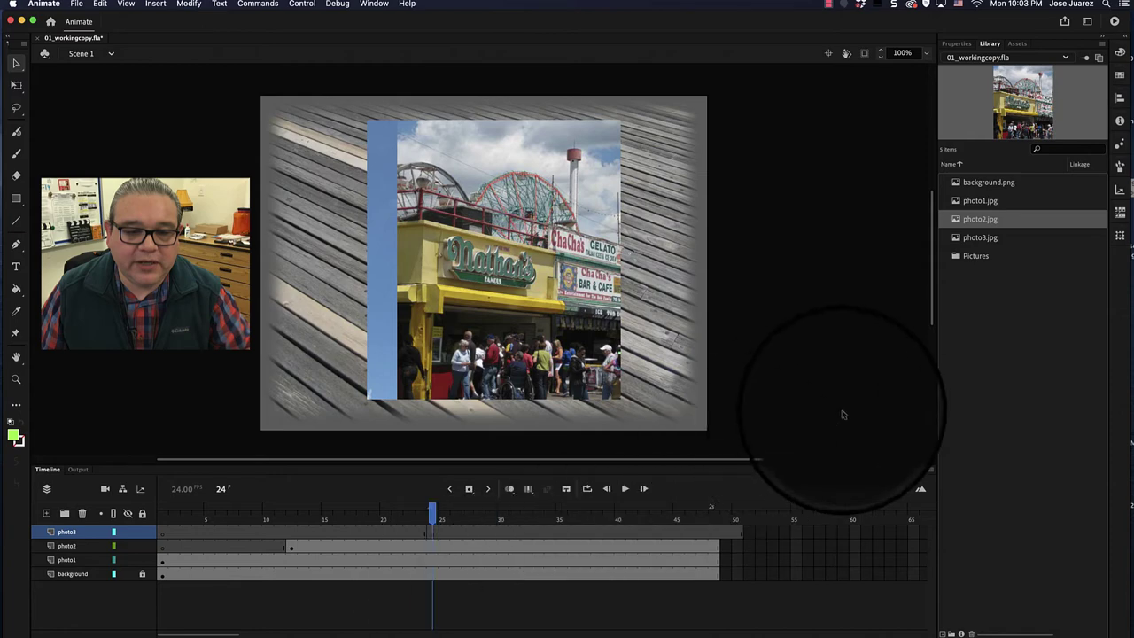
pyautogui.click(964, 236)
pyautogui.moveTo(959, 238); pyautogui.dragTo(528, 280)
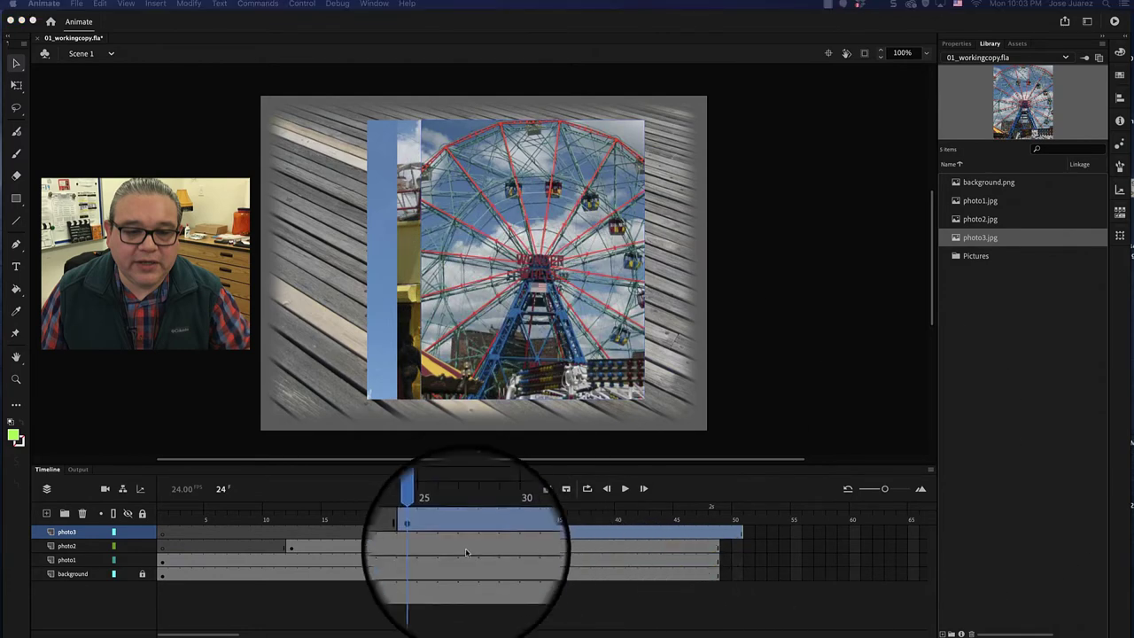
# Step: Return the playhead to frame 1 and play the animation with all three photos
pyautogui.click(433, 509)
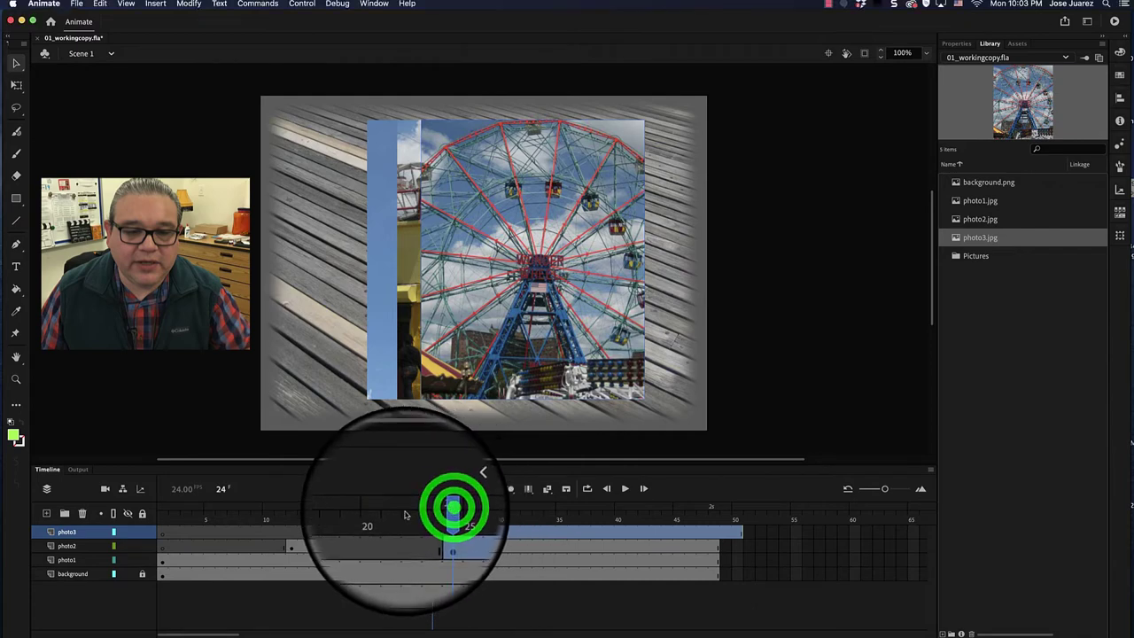
pyautogui.moveTo(433, 509); pyautogui.dragTo(162, 512)
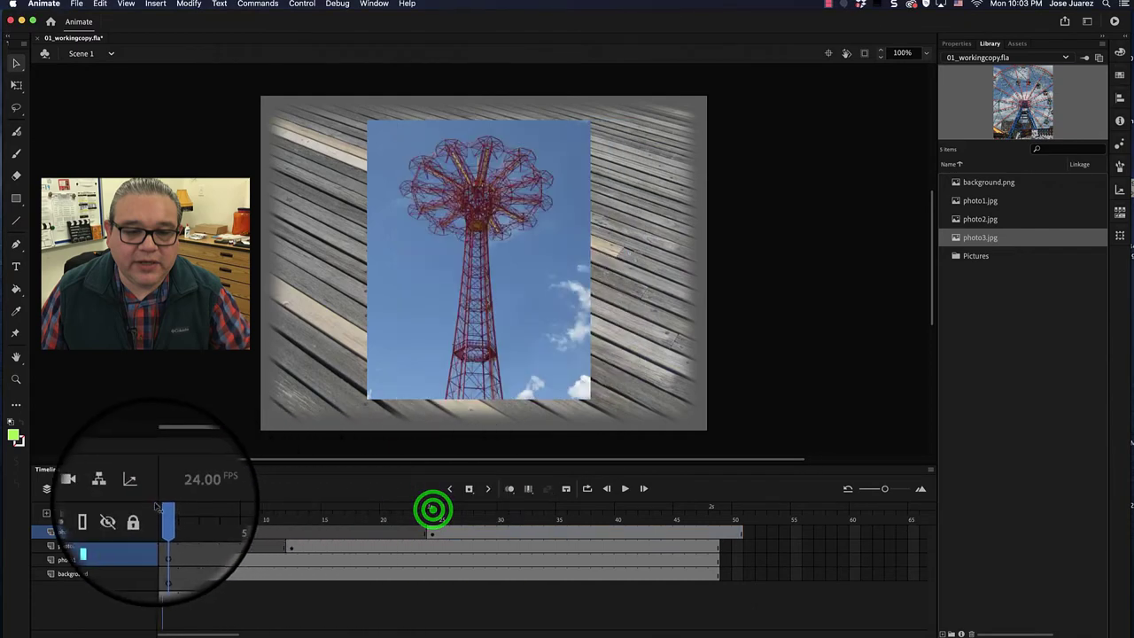
pyautogui.click(624, 488)
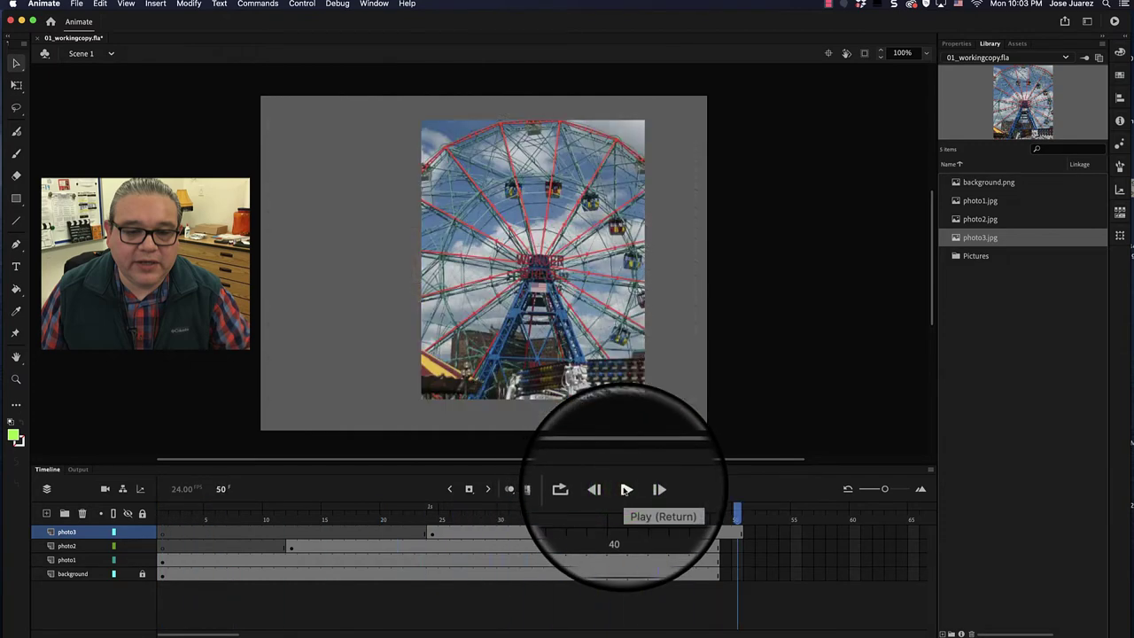
# Step: Remove the extra frames at the end of the photo3 layer so it ends together with the other layers
pyautogui.click(739, 531)
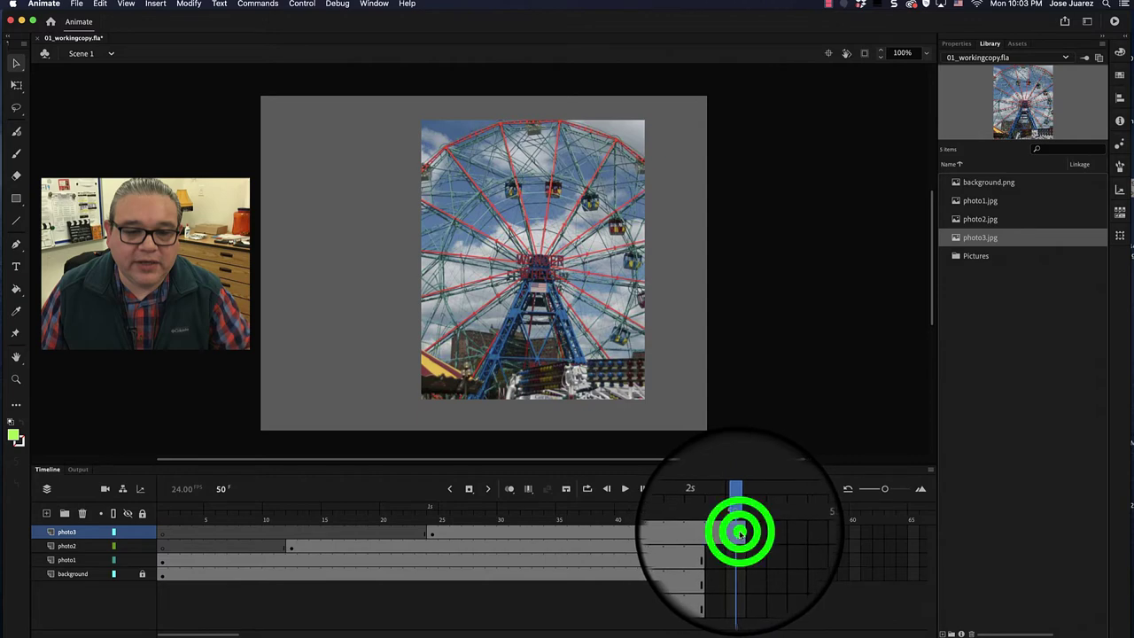
pyautogui.moveTo(677, 531); pyautogui.dragTo(733, 535)
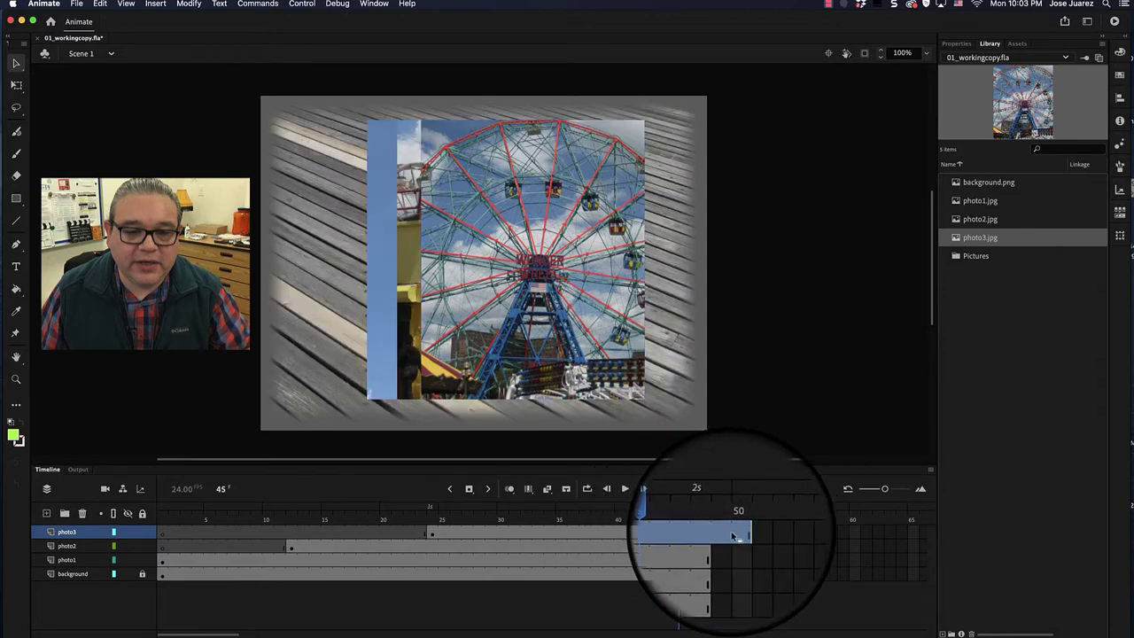
pyautogui.click(739, 532)
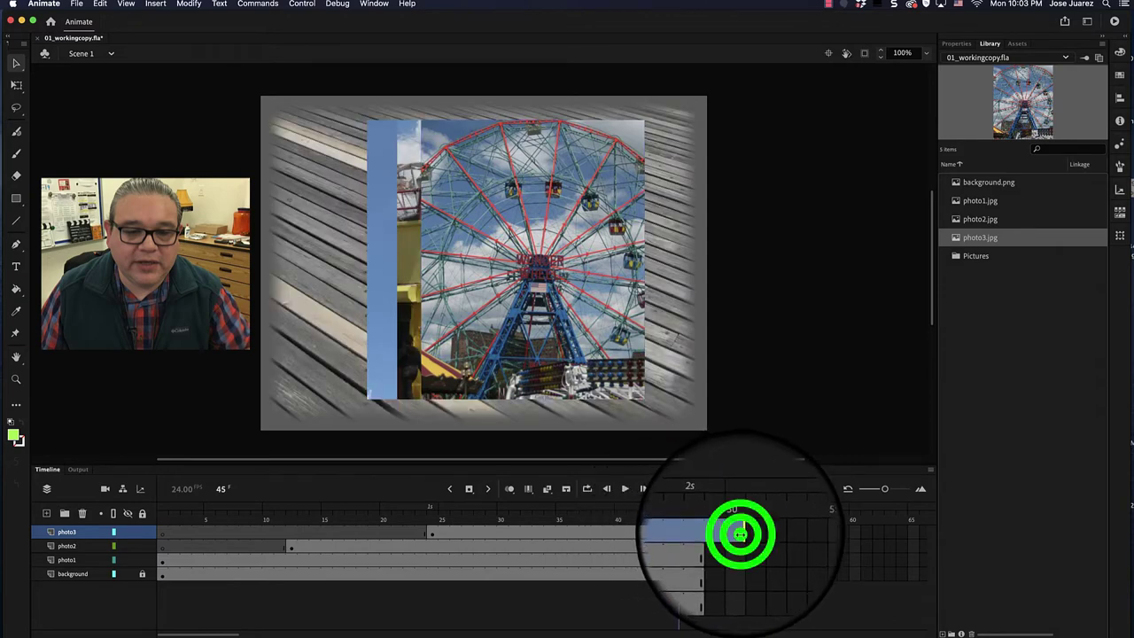
pyautogui.hotkey('shift', '.')
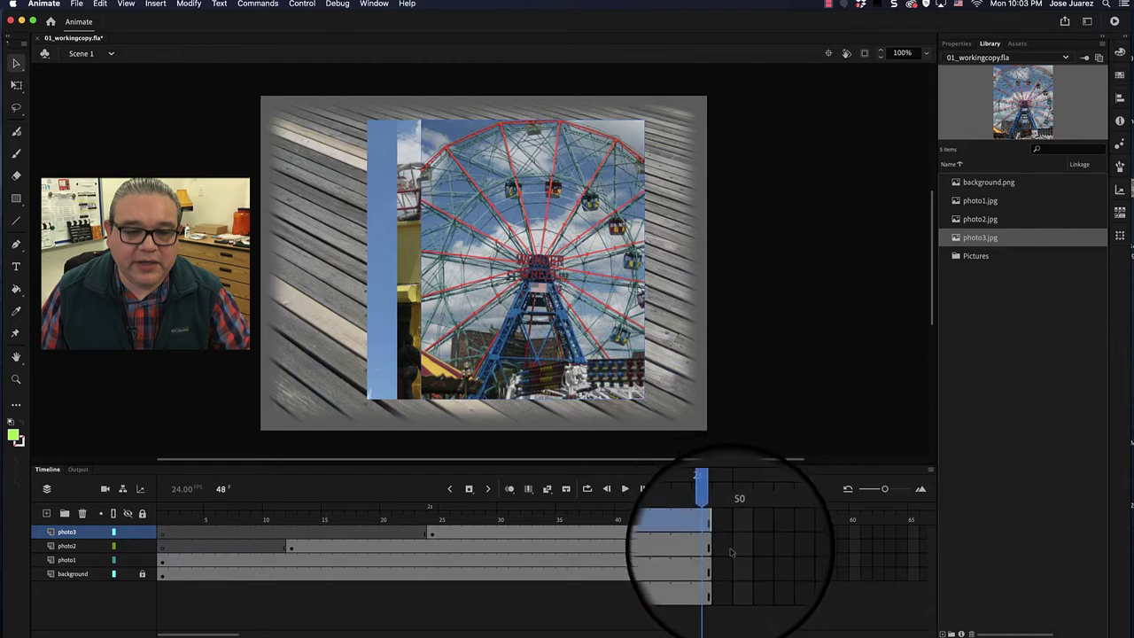
pyautogui.click(607, 594)
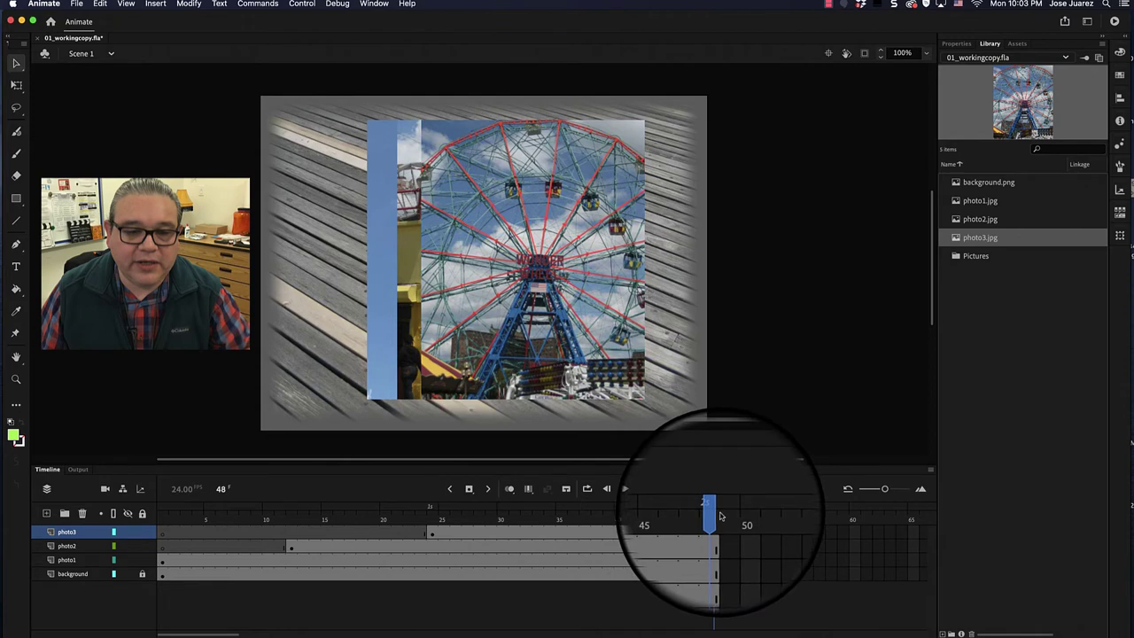
# Step: Play the animation again with the photo3 layer shortened
pyautogui.click(618, 494)
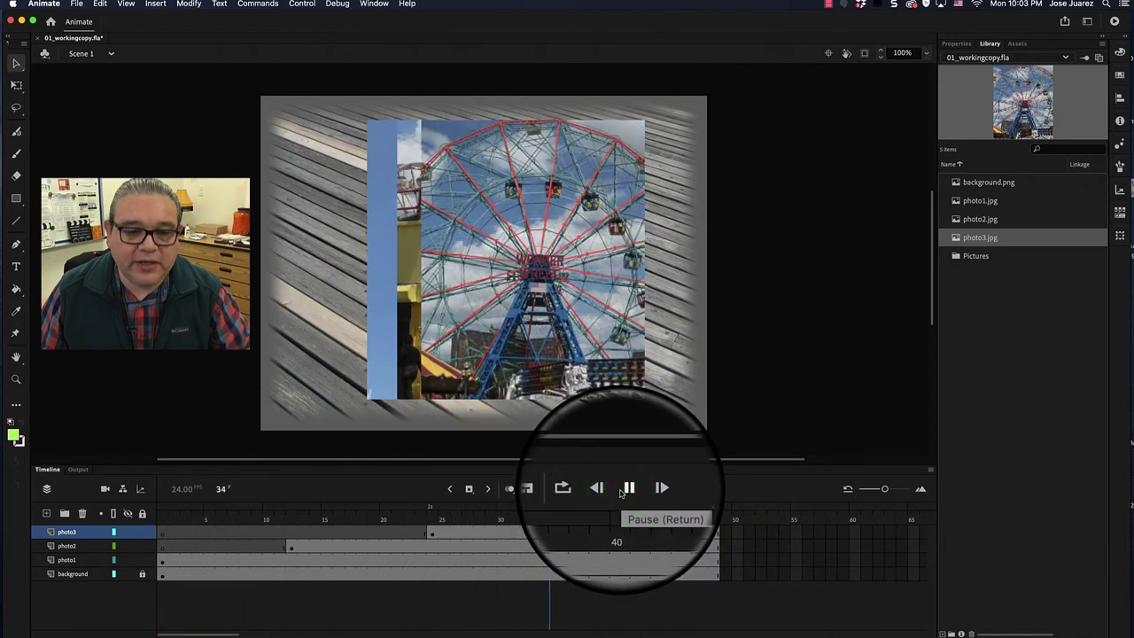
pyautogui.click(621, 491)
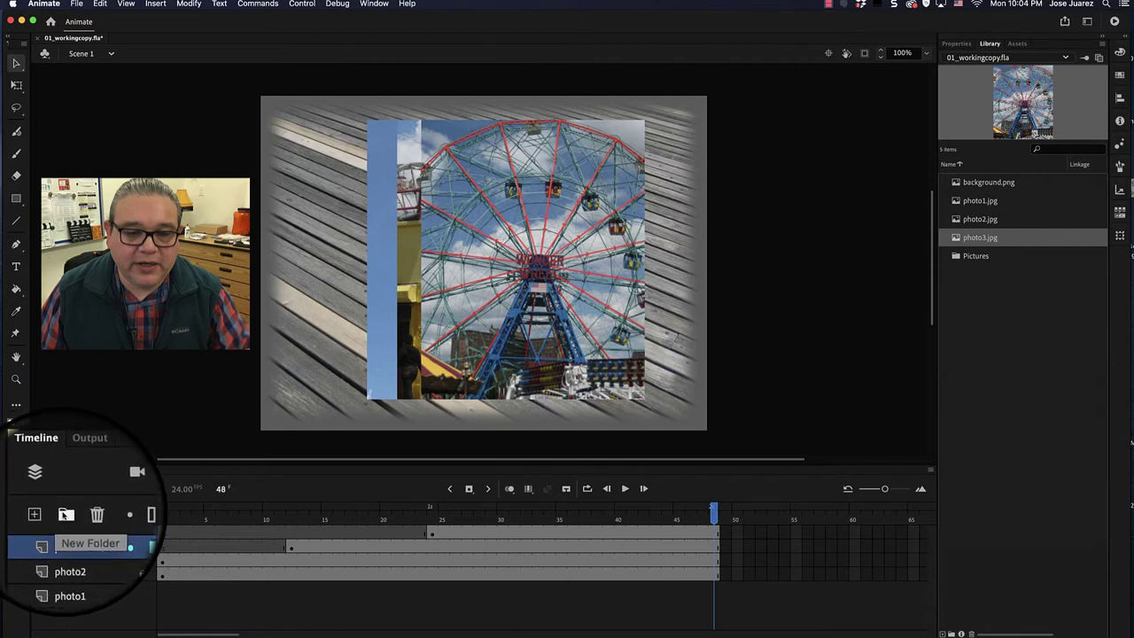
# Step: Create a layer folder named Photos and move the photo3, photo2 and photo1 layers into it
pyautogui.click(64, 515)
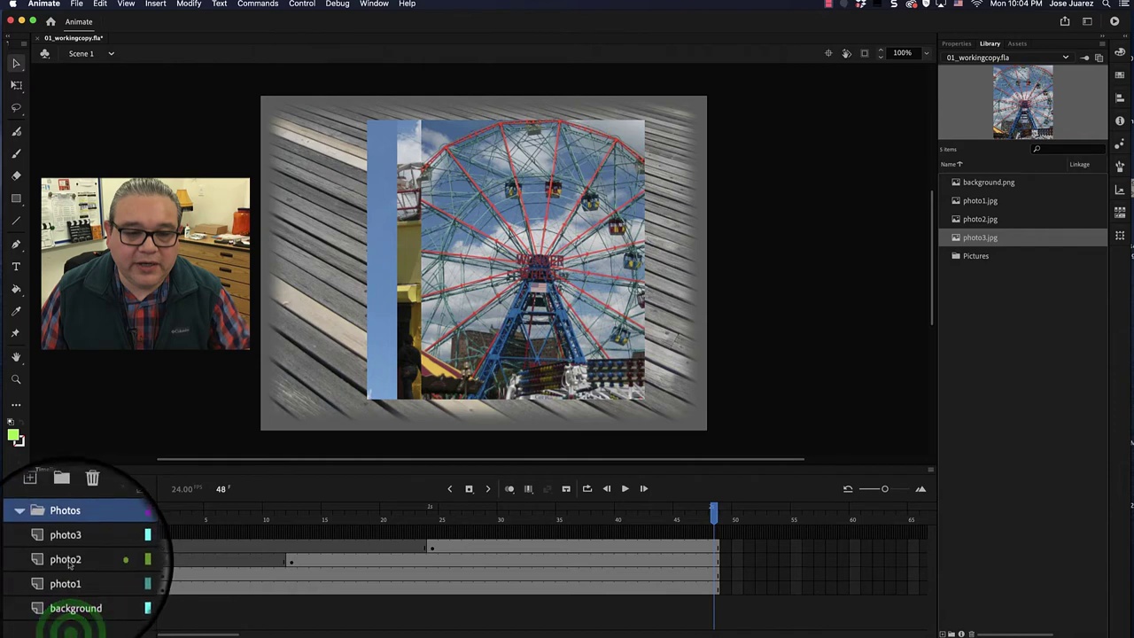
pyautogui.click(74, 548)
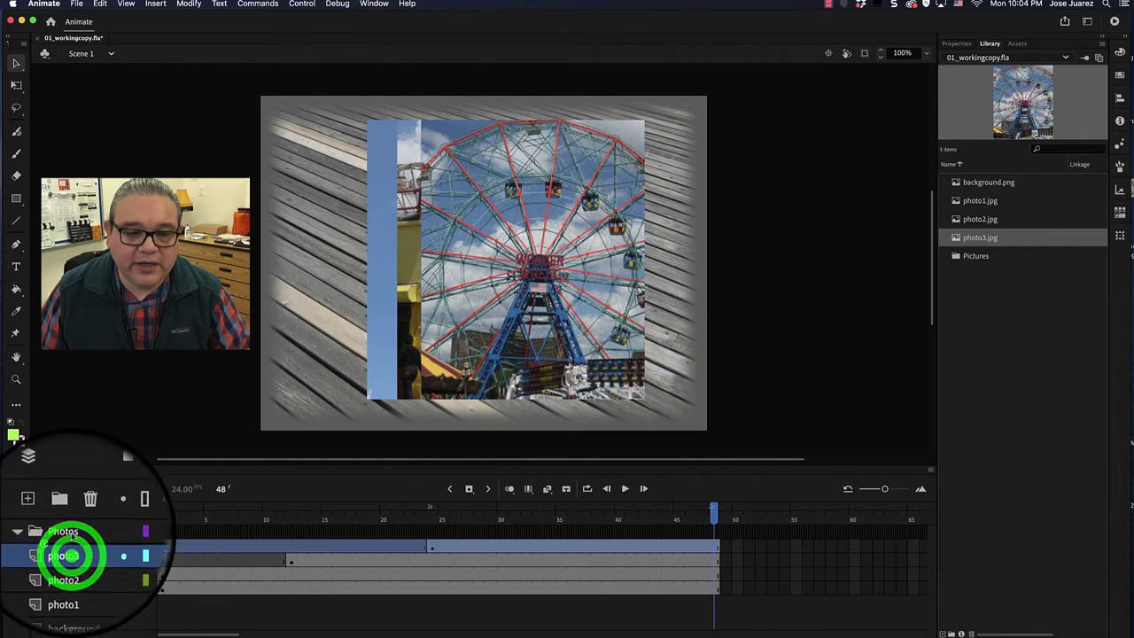
pyautogui.moveTo(74, 529)
pyautogui.mouseDown()
pyautogui.moveTo(76, 549)
pyautogui.moveTo(71, 530)
pyautogui.moveTo(56, 551)
pyautogui.moveTo(93, 530)
pyautogui.mouseUp()
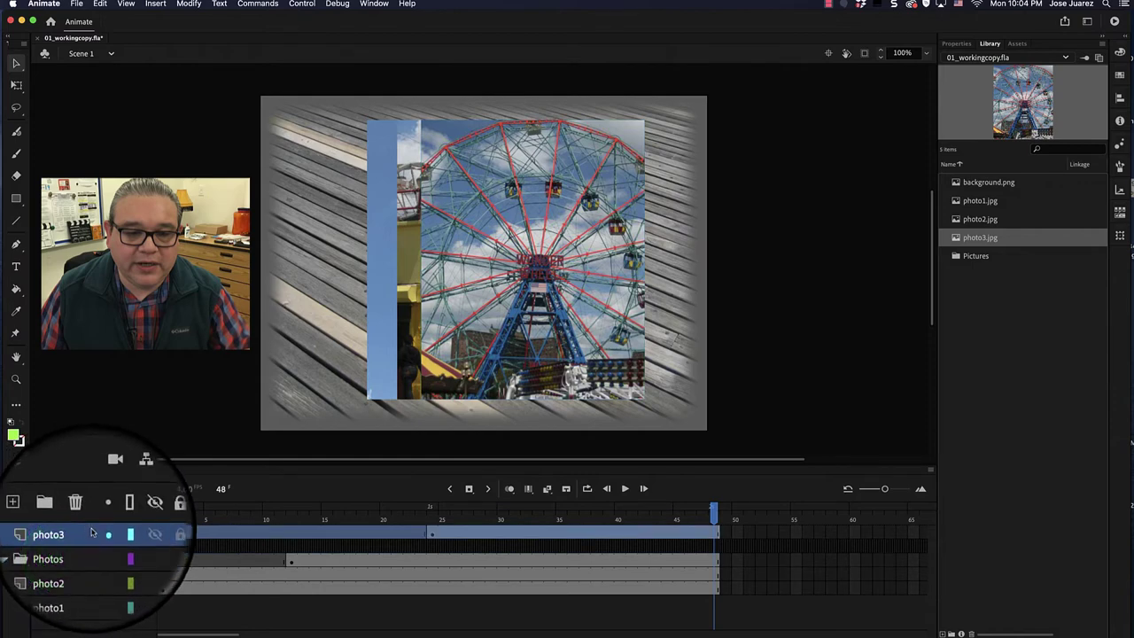
pyautogui.moveTo(67, 575); pyautogui.dragTo(75, 546)
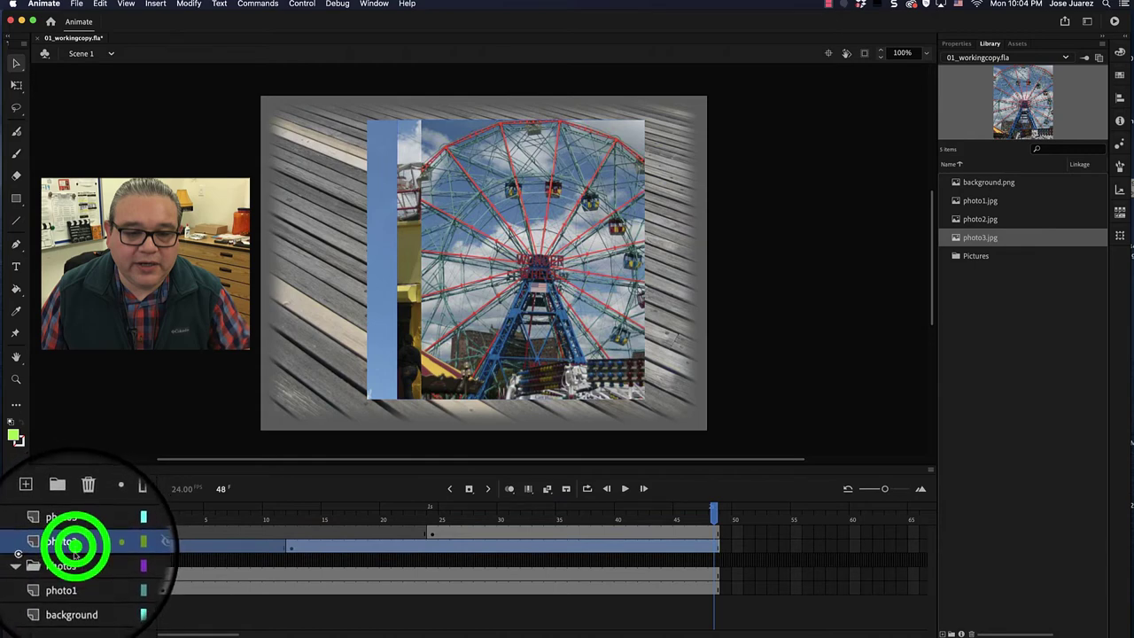
pyautogui.moveTo(75, 537)
pyautogui.mouseDown()
pyautogui.moveTo(78, 561)
pyautogui.moveTo(80, 547)
pyautogui.mouseUp()
pyautogui.click(82, 532)
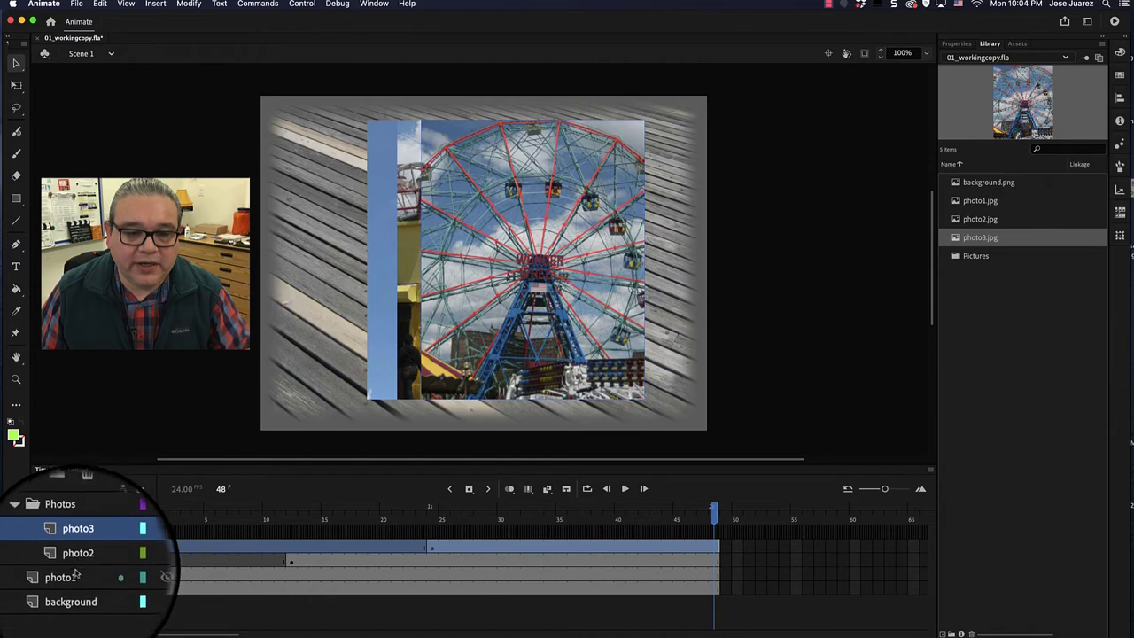
pyautogui.click(78, 579)
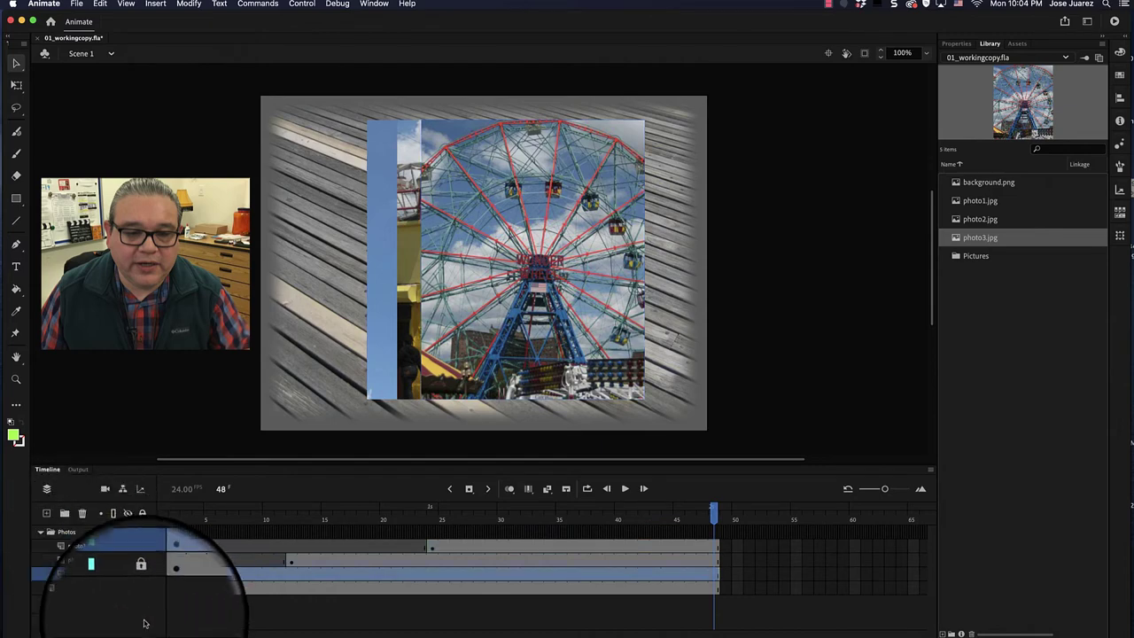
pyautogui.click(93, 609)
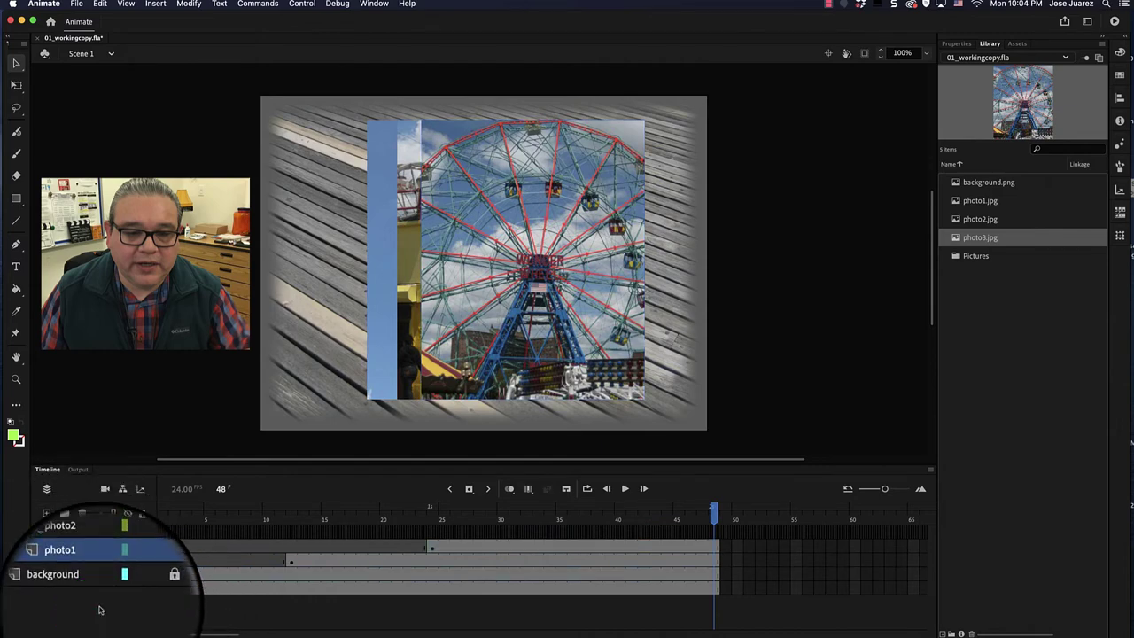
# Step: Collapse and expand the Photos layer folder several times to see how it hides and reveals the three photo layers
pyautogui.click(53, 602)
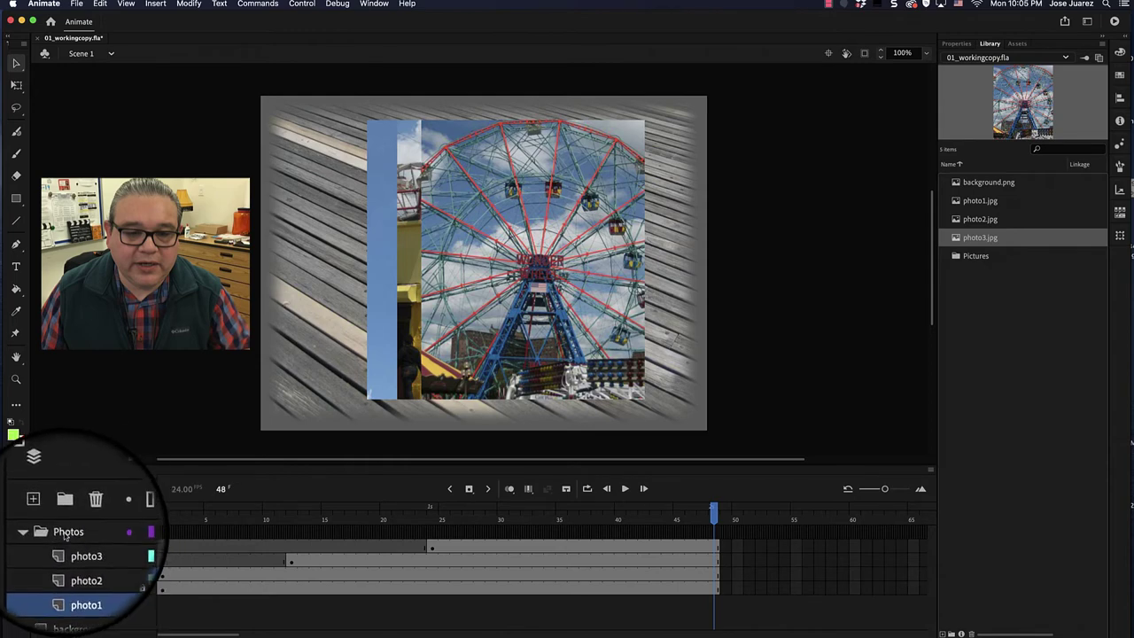
pyautogui.click(71, 531)
pyautogui.click(39, 533)
pyautogui.click(39, 532)
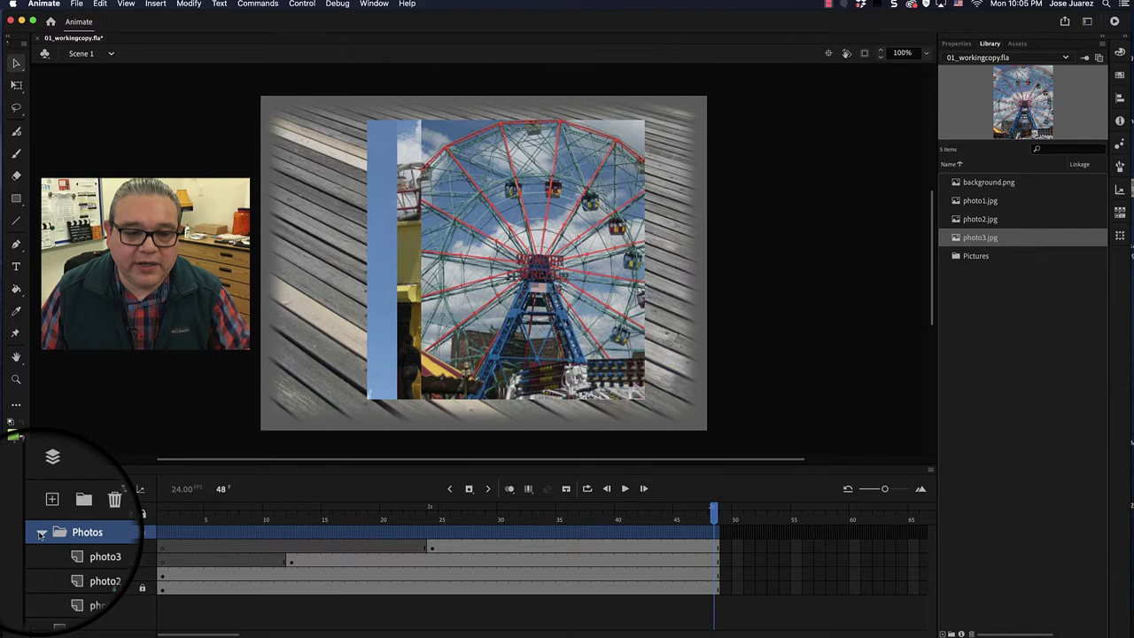
pyautogui.click(40, 532)
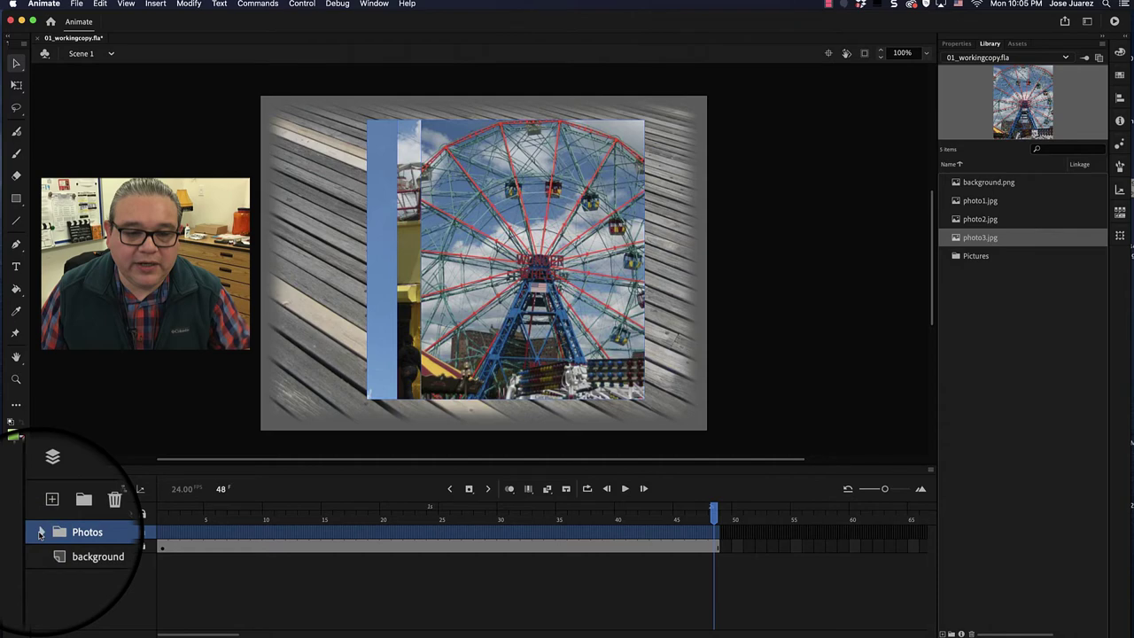
pyautogui.click(40, 532)
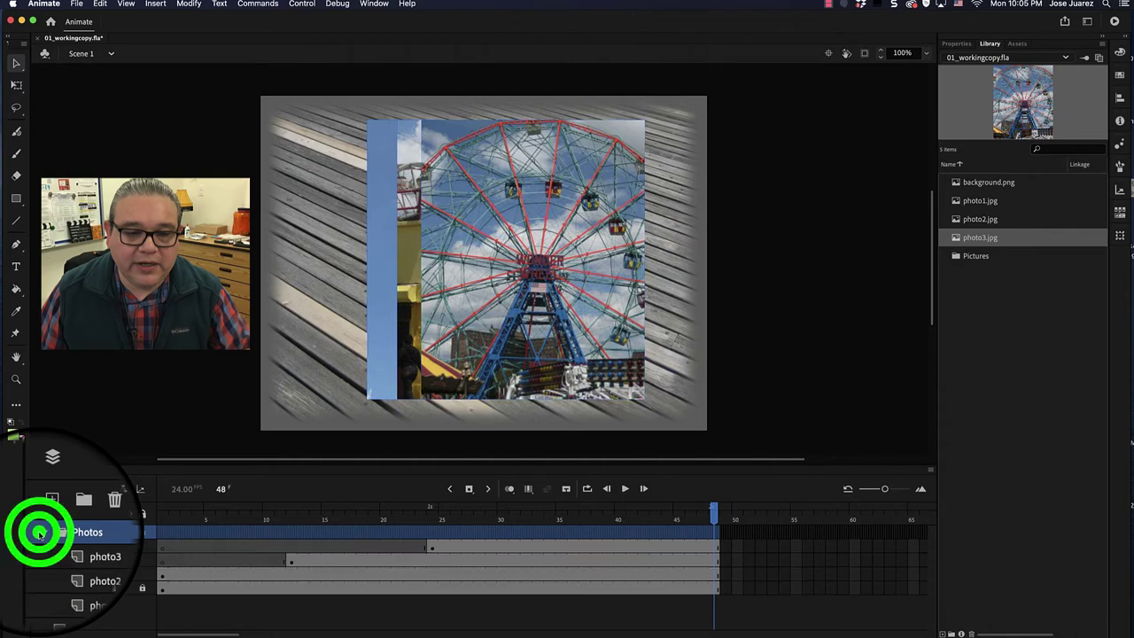
pyautogui.click(40, 532)
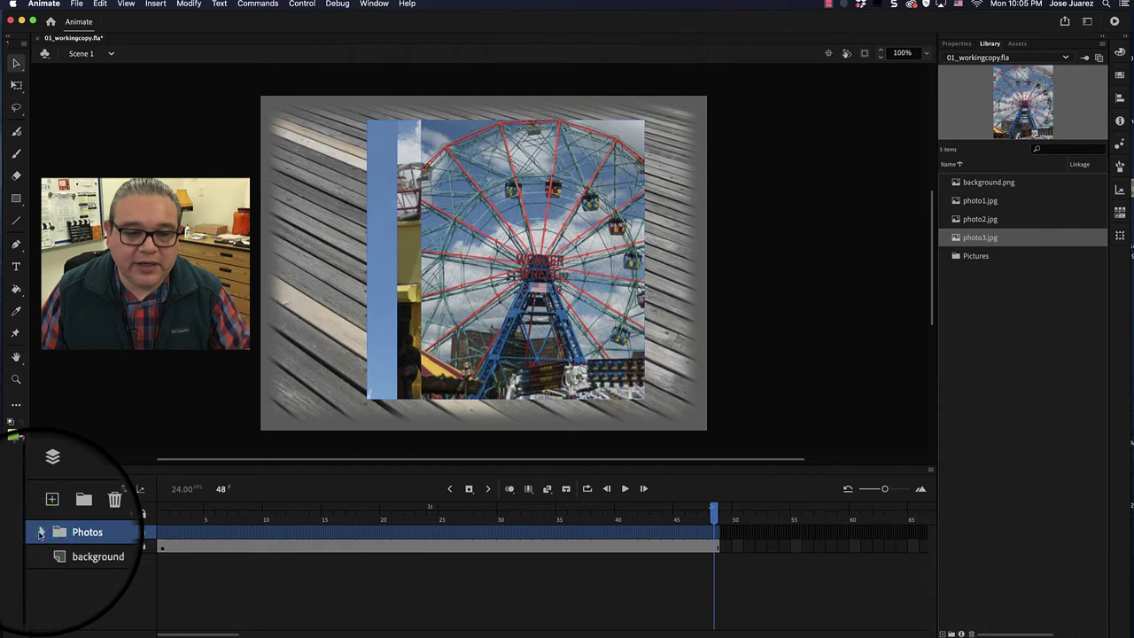
pyautogui.click(40, 533)
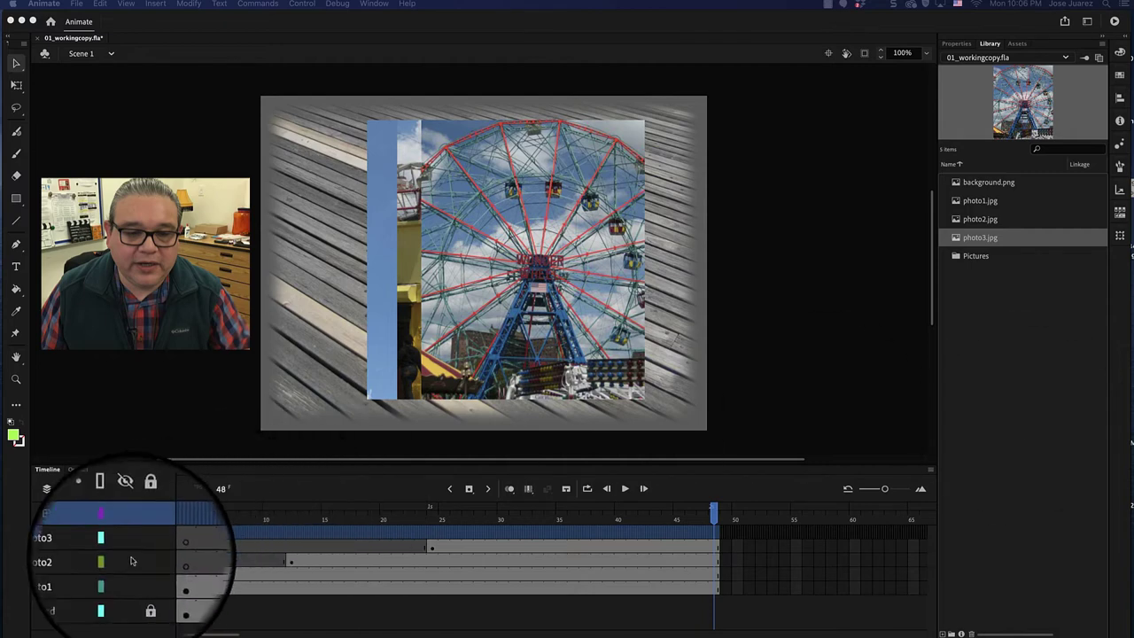
pyautogui.click(105, 547)
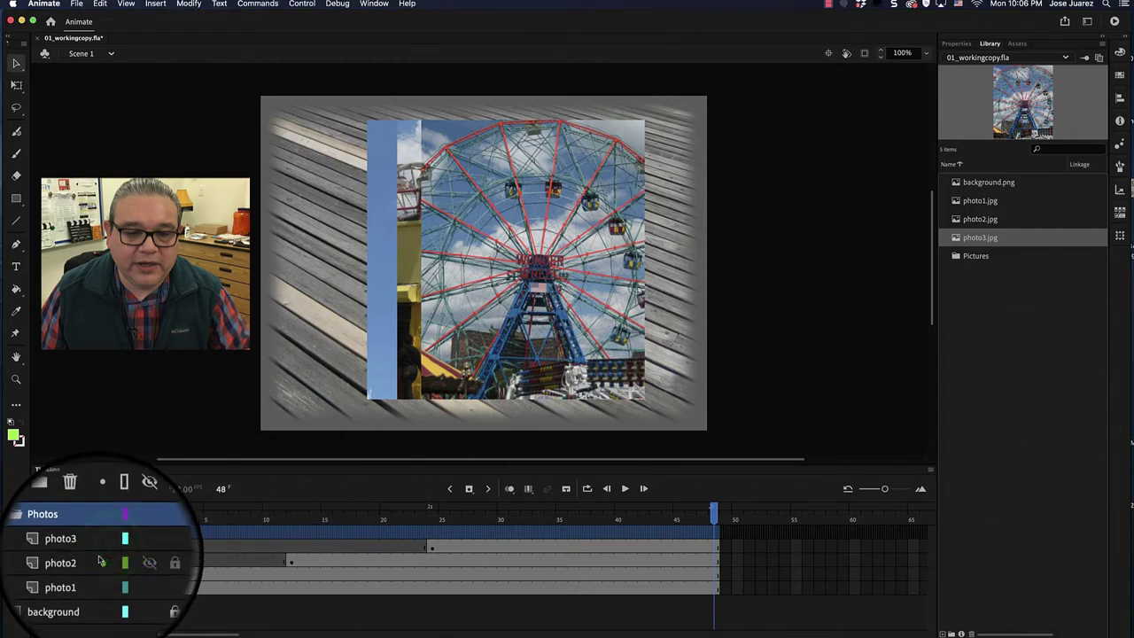
pyautogui.moveTo(100, 546); pyautogui.dragTo(102, 555)
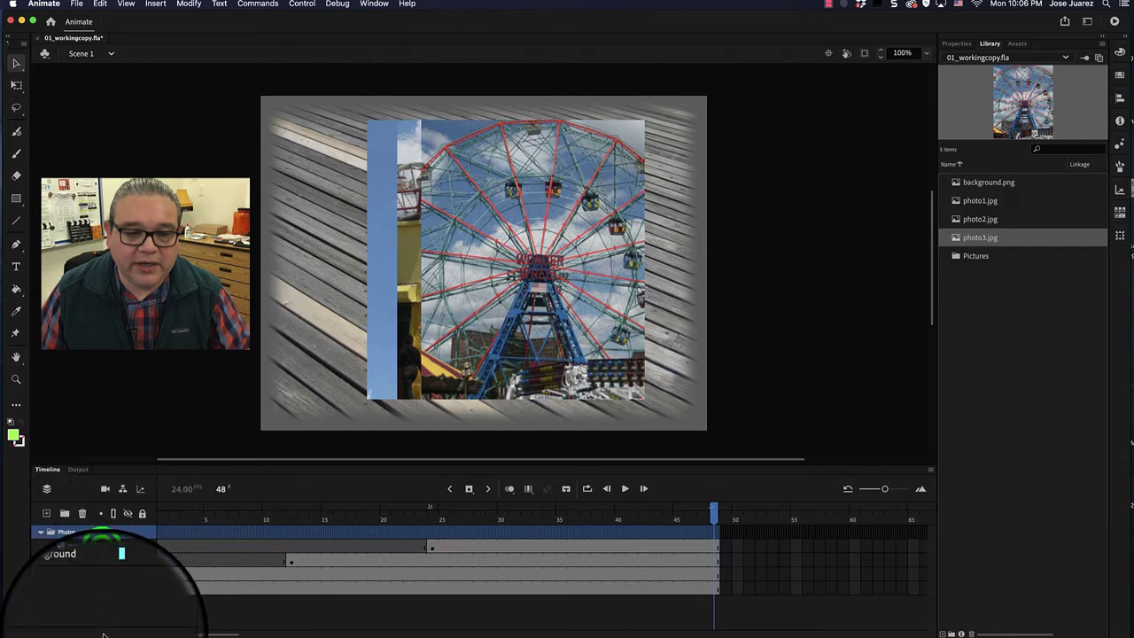
pyautogui.click(100, 546)
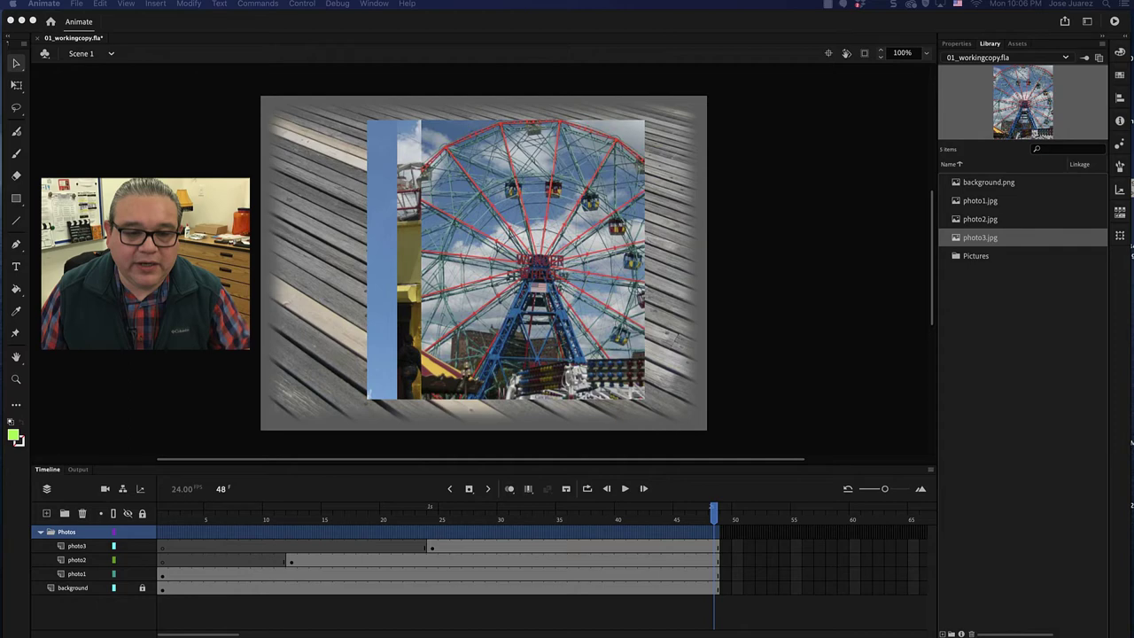
pyautogui.click(97, 560)
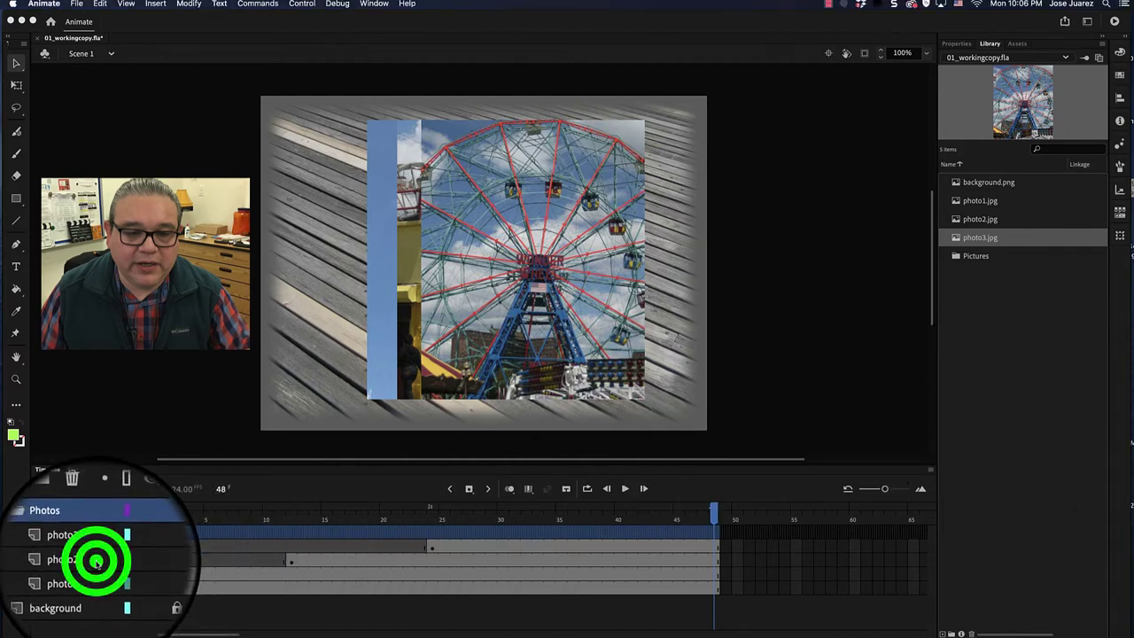
pyautogui.moveTo(99, 564); pyautogui.dragTo(101, 557)
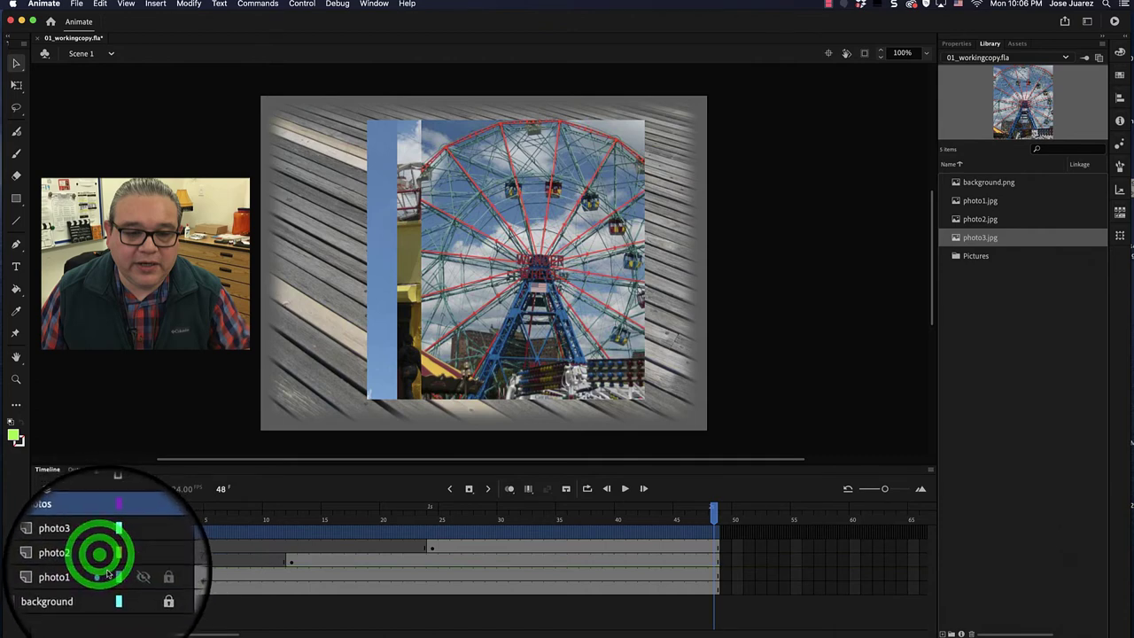
# Step: Turn the outline display of the photo1 layer on and off again
pyautogui.click(114, 574)
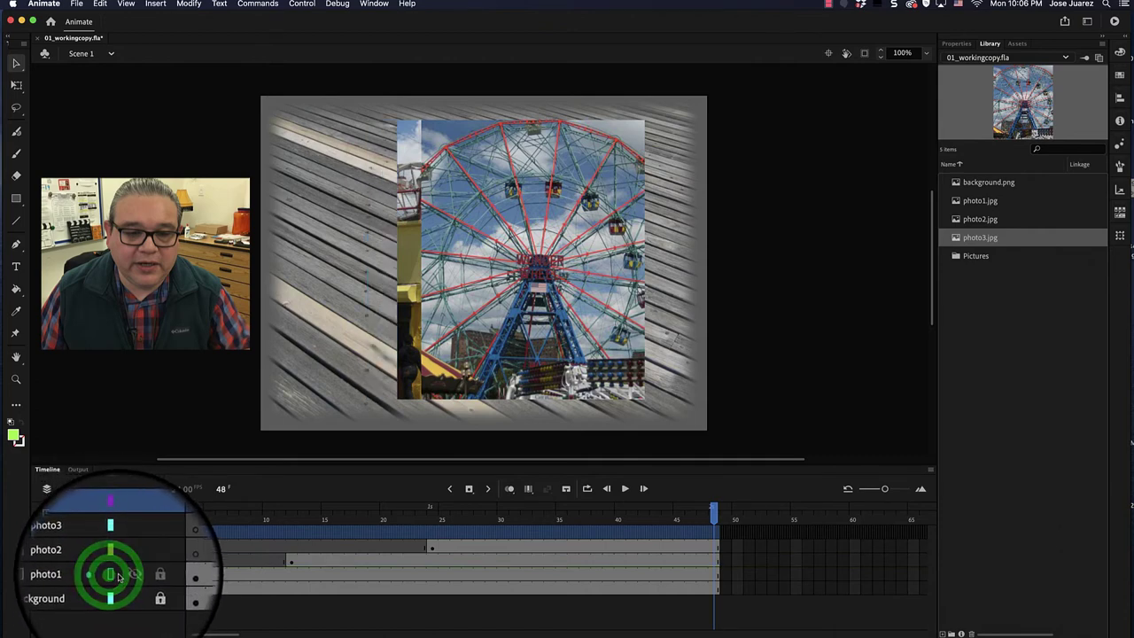
pyautogui.click(115, 576)
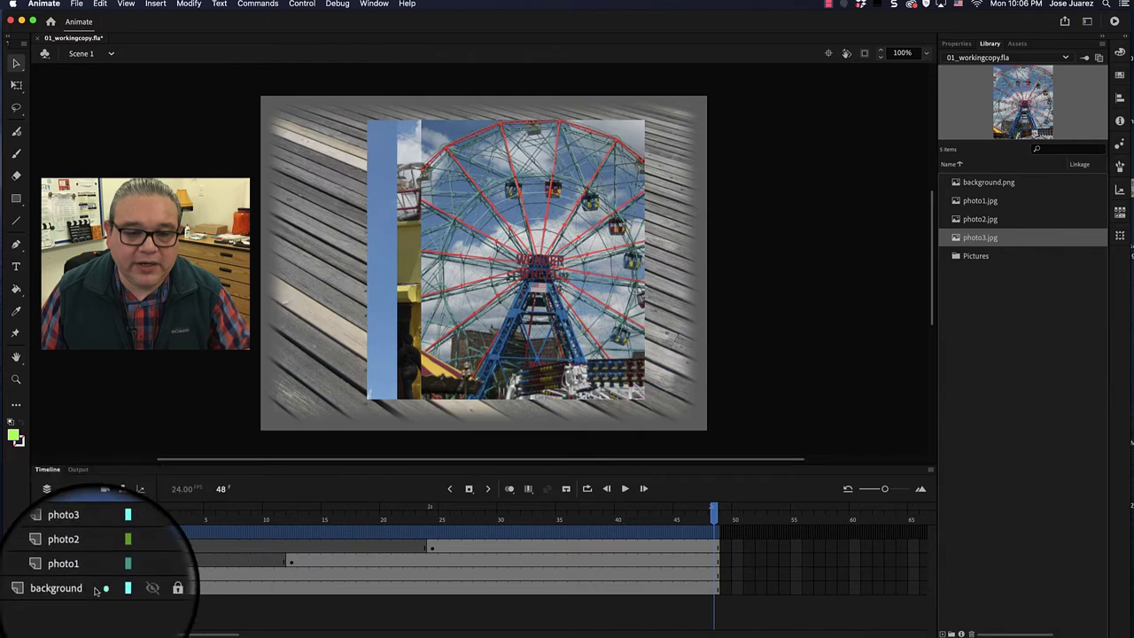
pyautogui.click(102, 576)
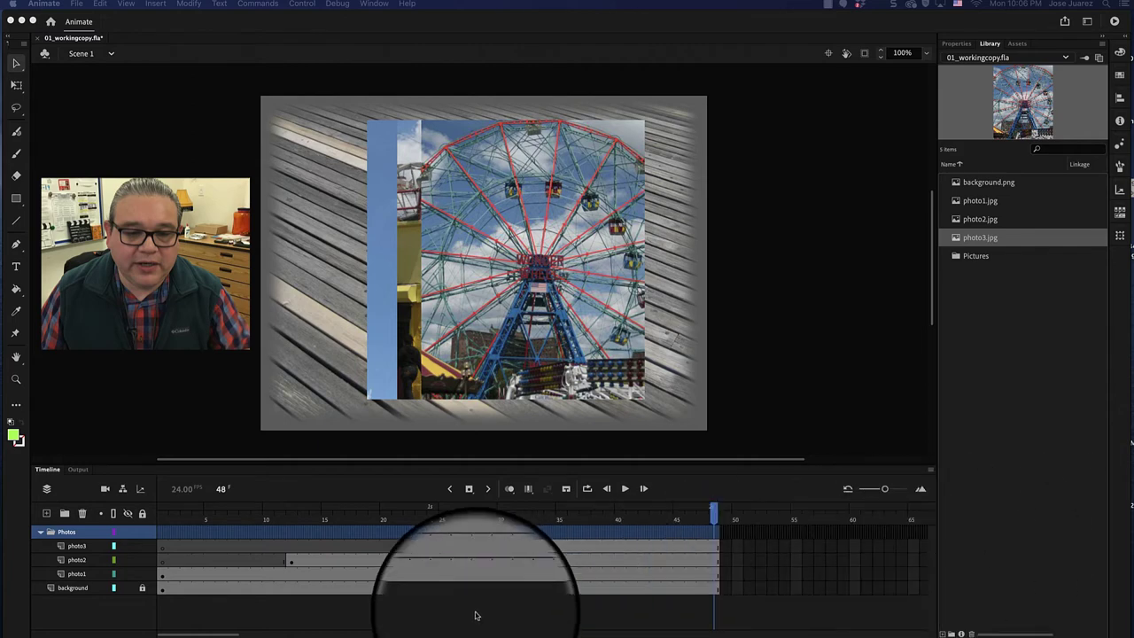
# Step: Copy the photo3 layer and paste the duplicate above it inside the Photos folder
pyautogui.click(81, 547)
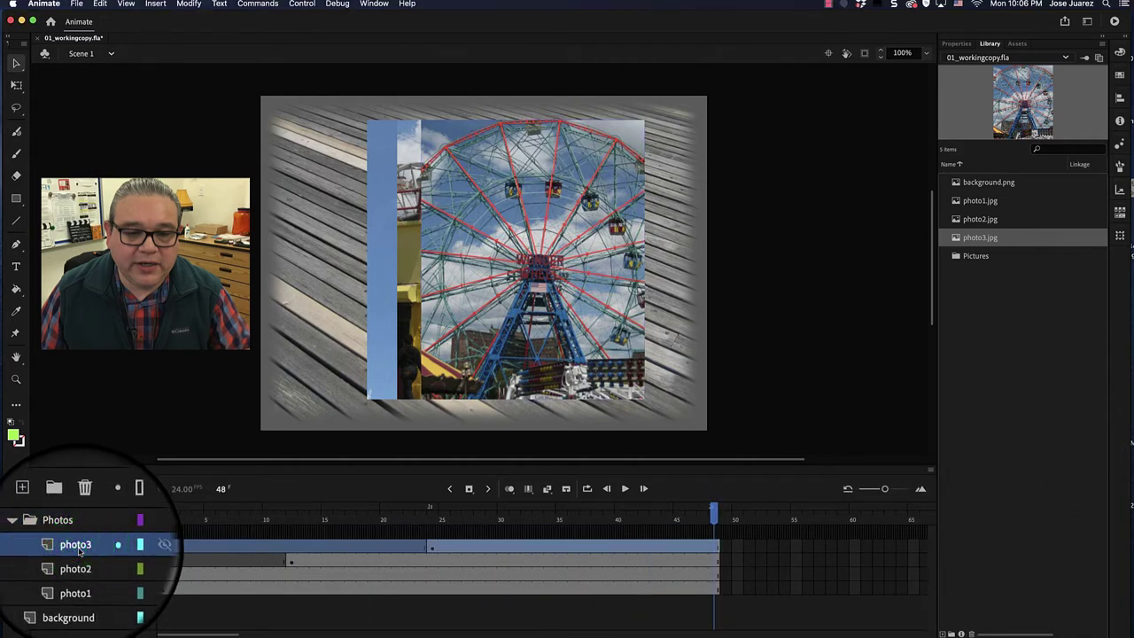
pyautogui.rightClick(81, 547)
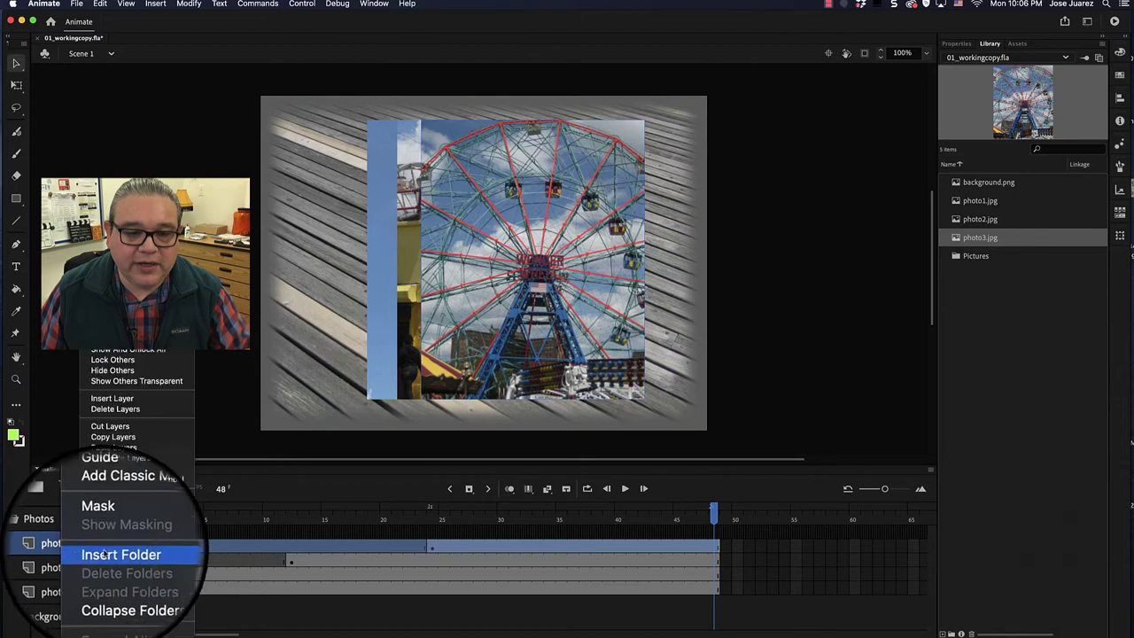
pyautogui.click(132, 438)
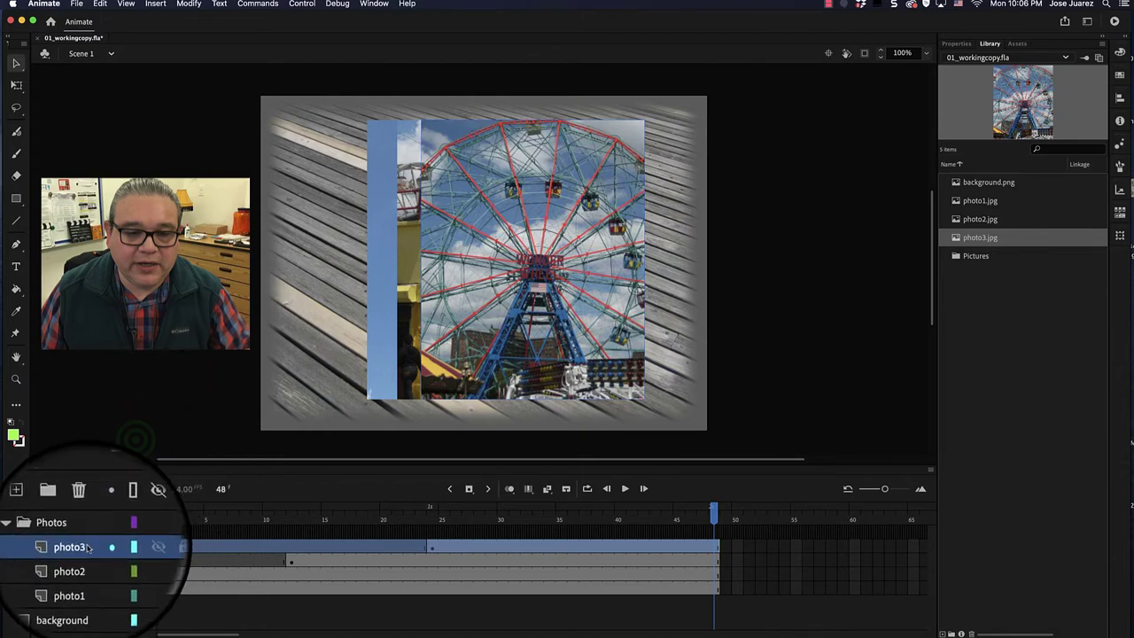
pyautogui.rightClick(86, 549)
pyautogui.click(124, 448)
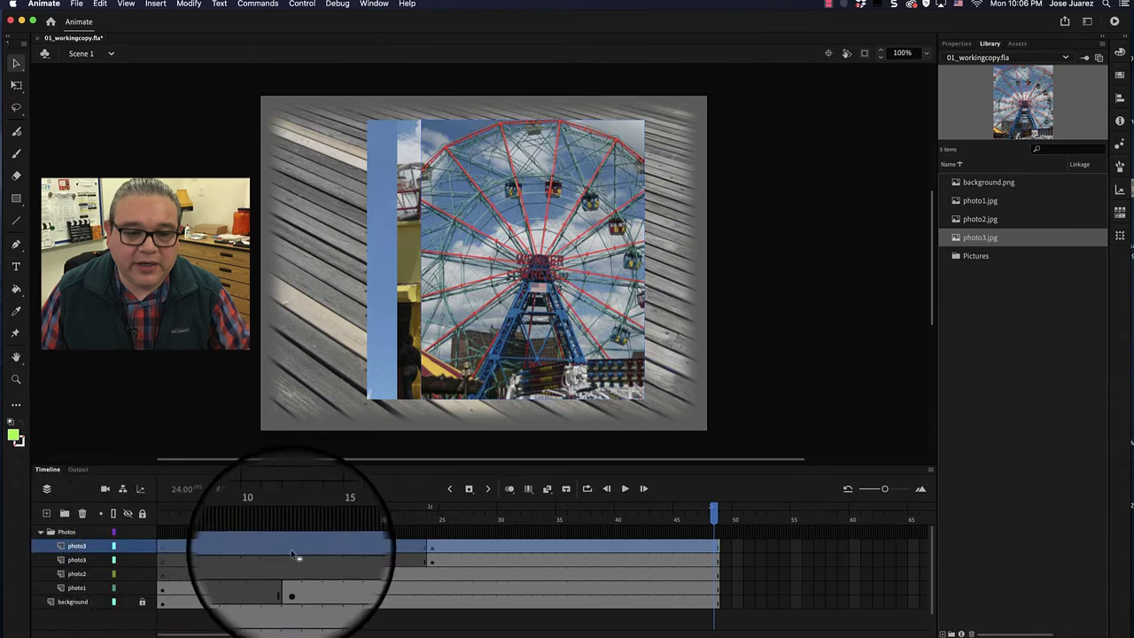
# Step: Undo the last layer selection and the pasting of the duplicate photo3 layer
pyautogui.click(76, 559)
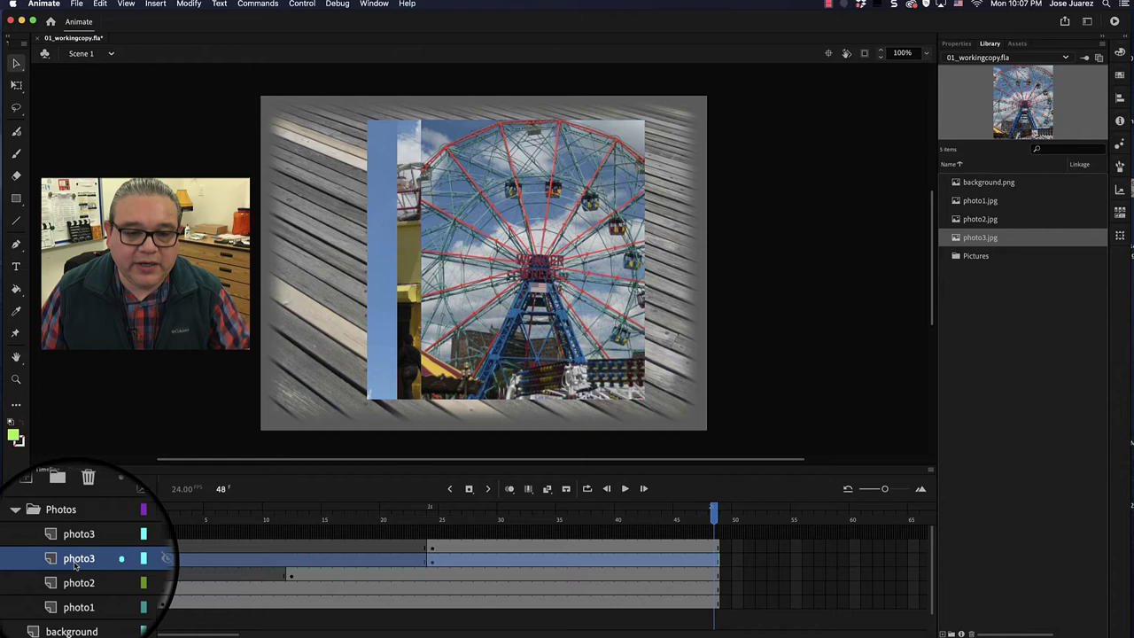
pyautogui.click(100, 3)
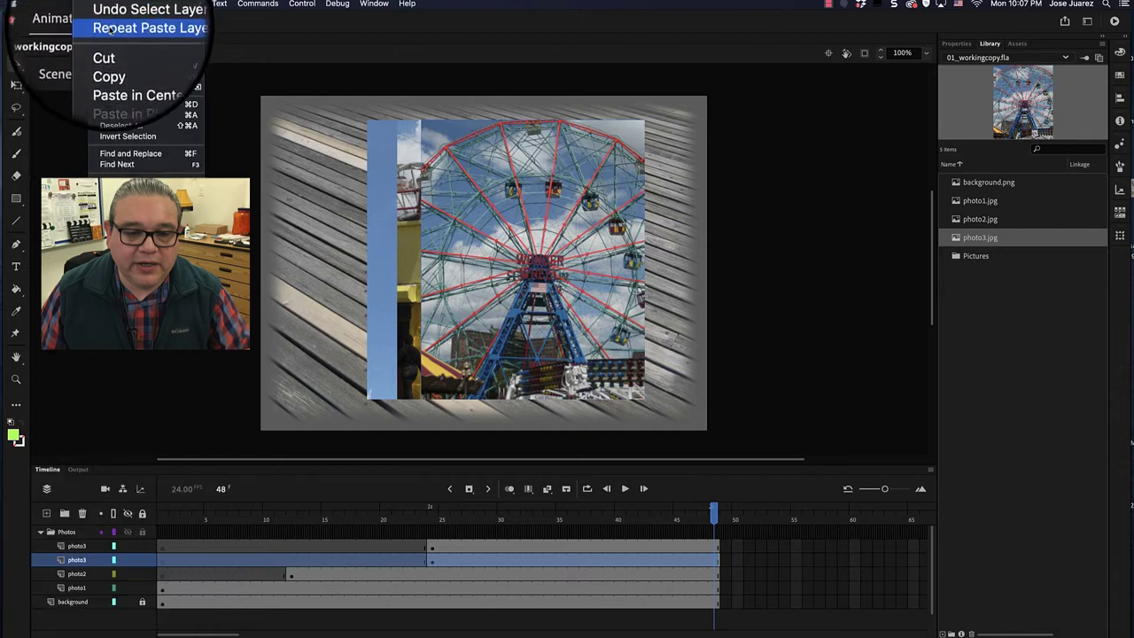
pyautogui.click(111, 21)
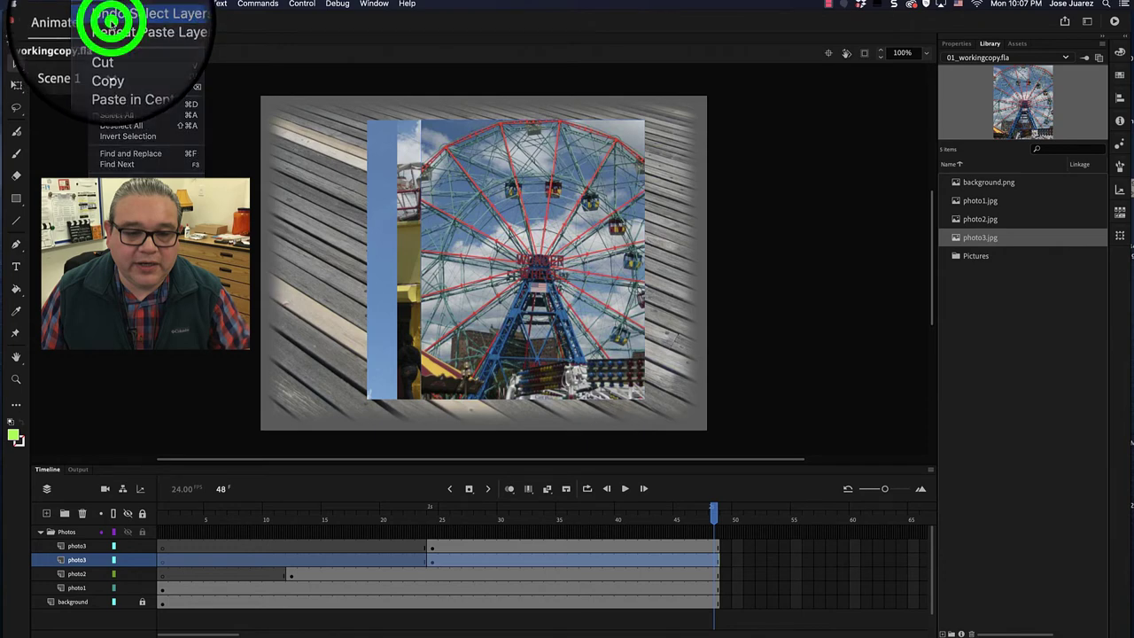
pyautogui.click(105, 6)
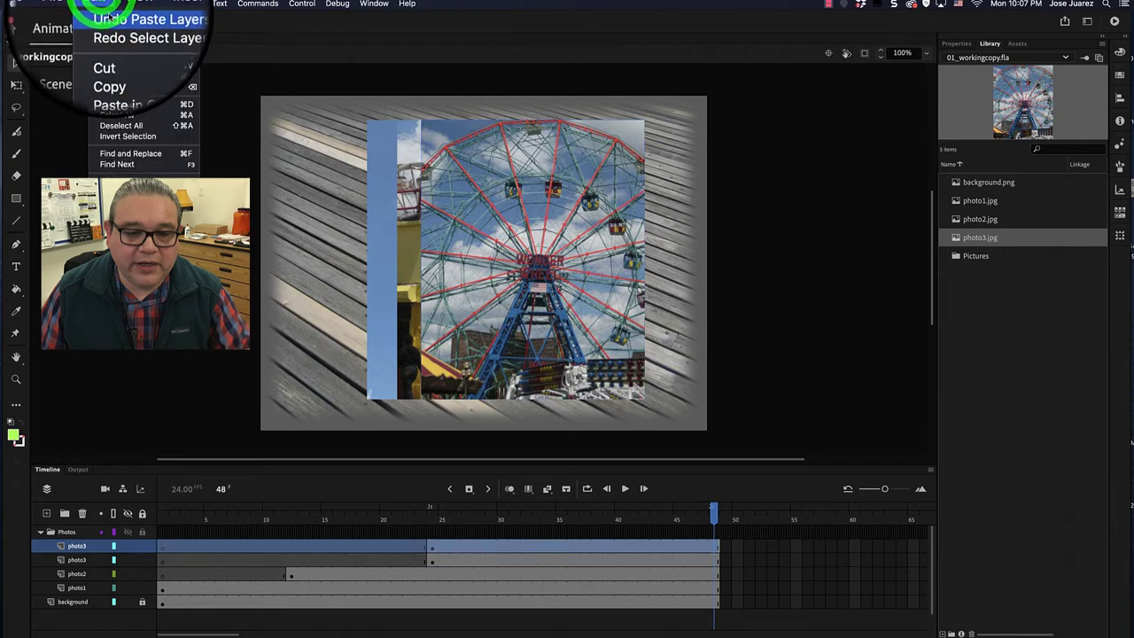
pyautogui.click(111, 16)
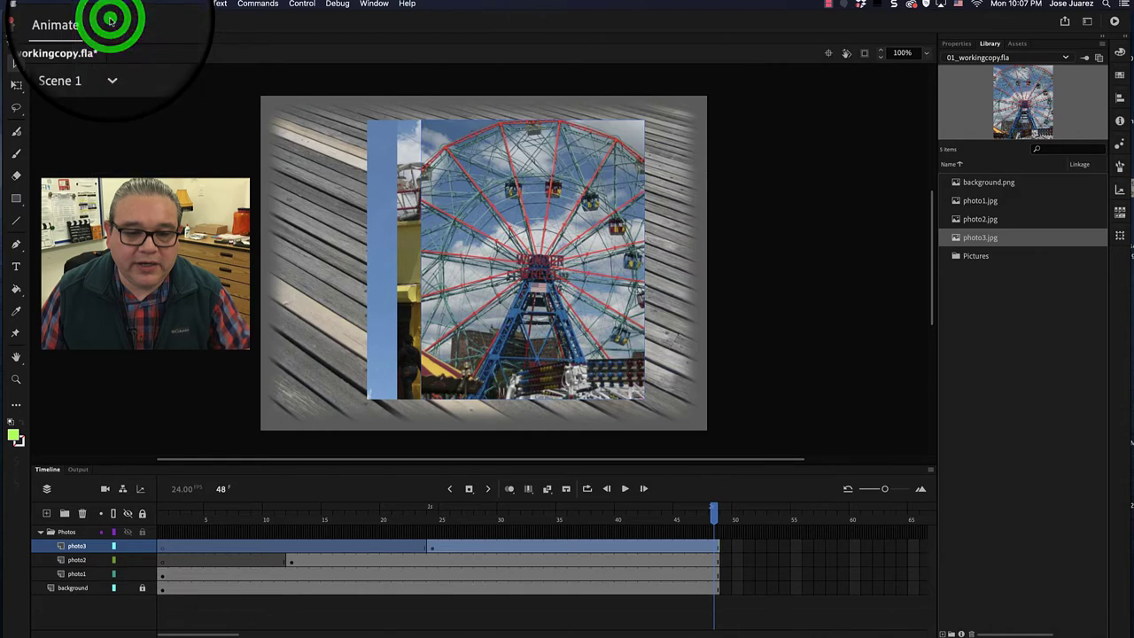
pyautogui.click(111, 609)
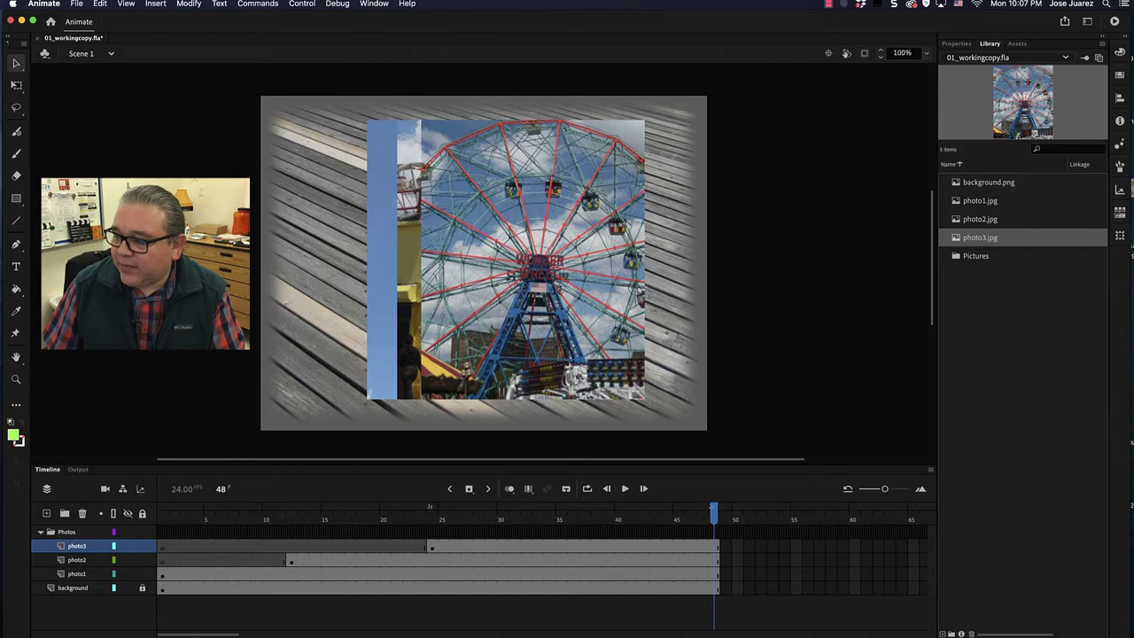
# Step: Compare the properties shown for the document, a photo on the stage and the photo2 layer's frames
pyautogui.click(957, 44)
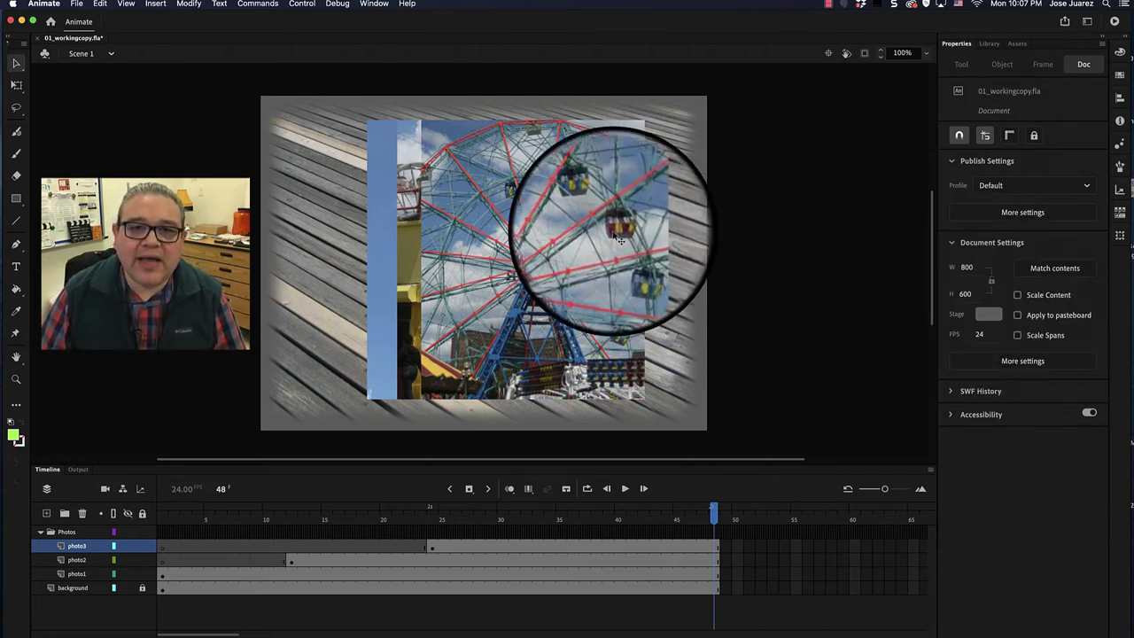
pyautogui.click(546, 237)
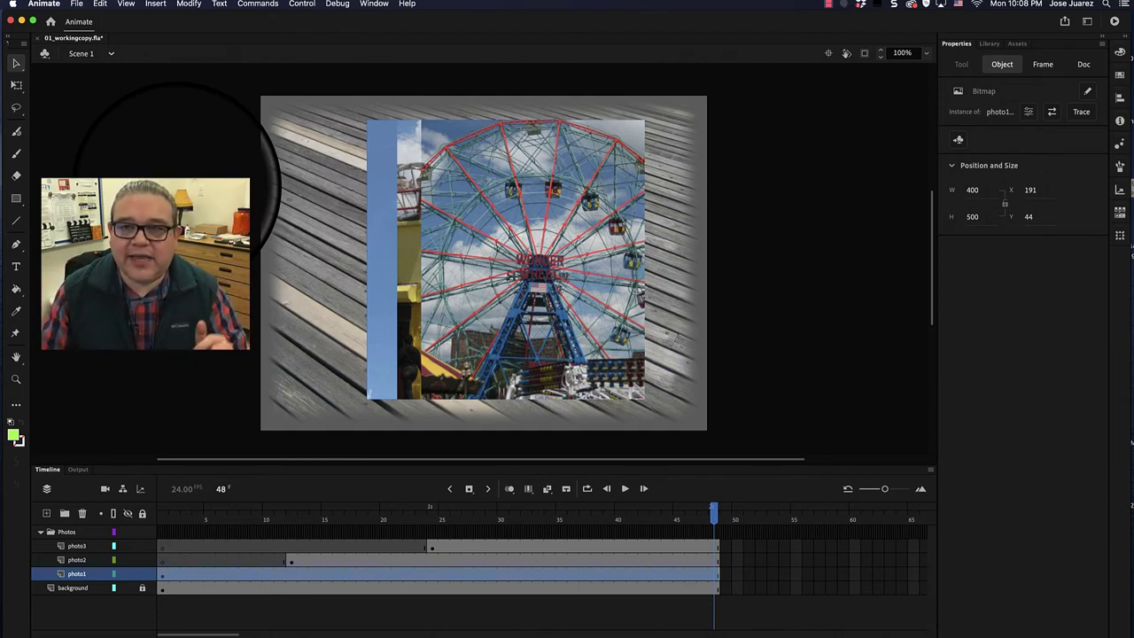
pyautogui.click(74, 563)
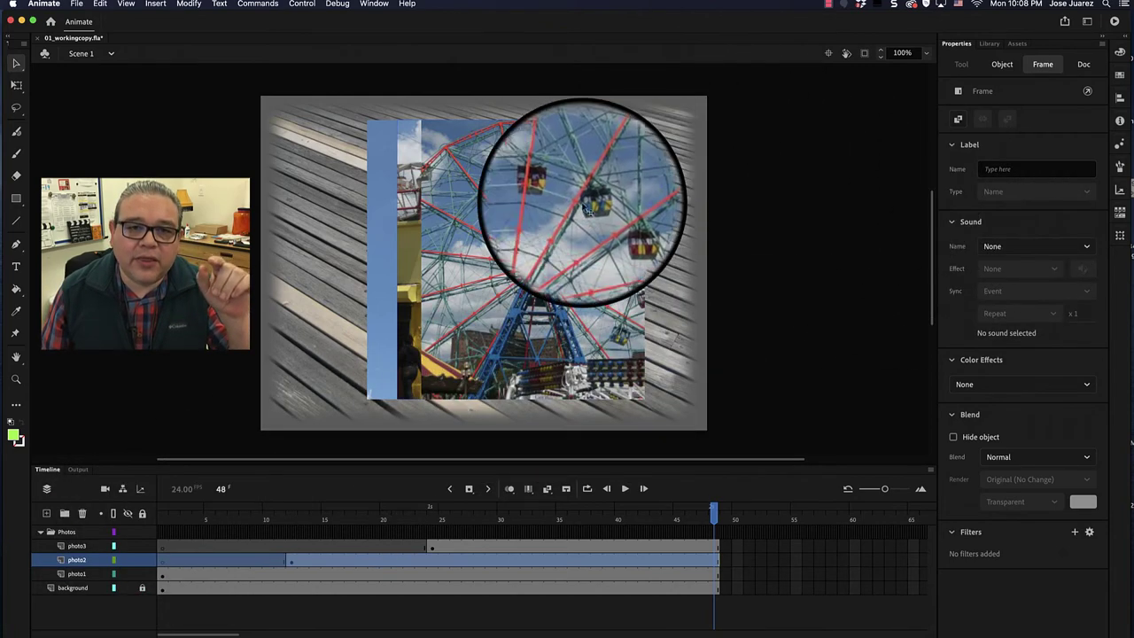
pyautogui.click(517, 259)
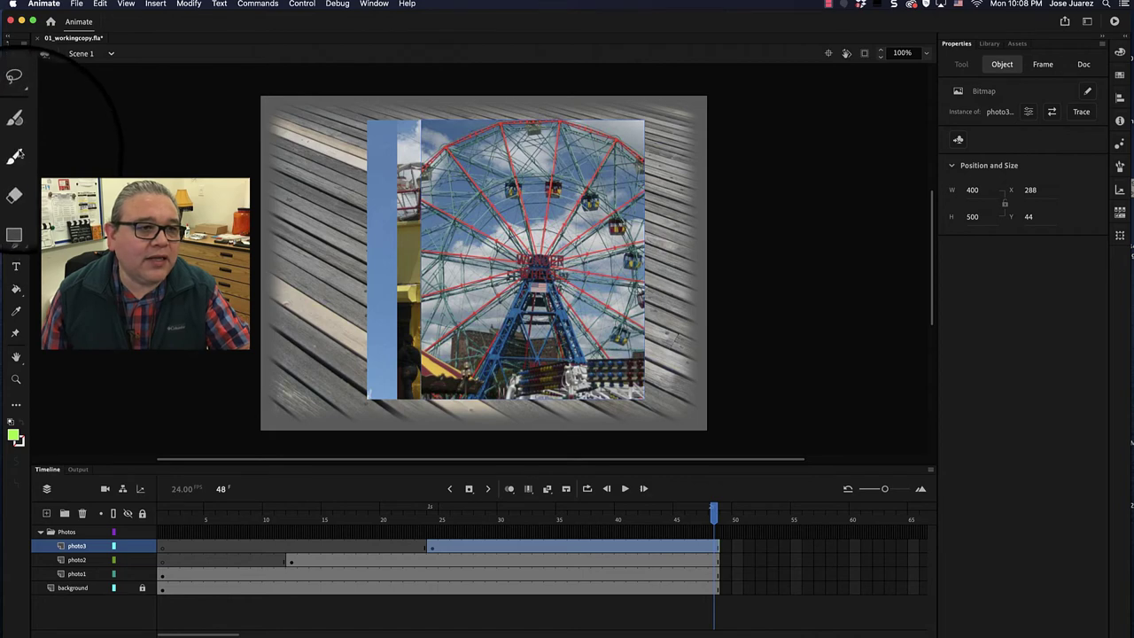
# Step: Examine how the properties change with the brush, Free Transform and Text tools, and return to the Selection tool
pyautogui.click(19, 155)
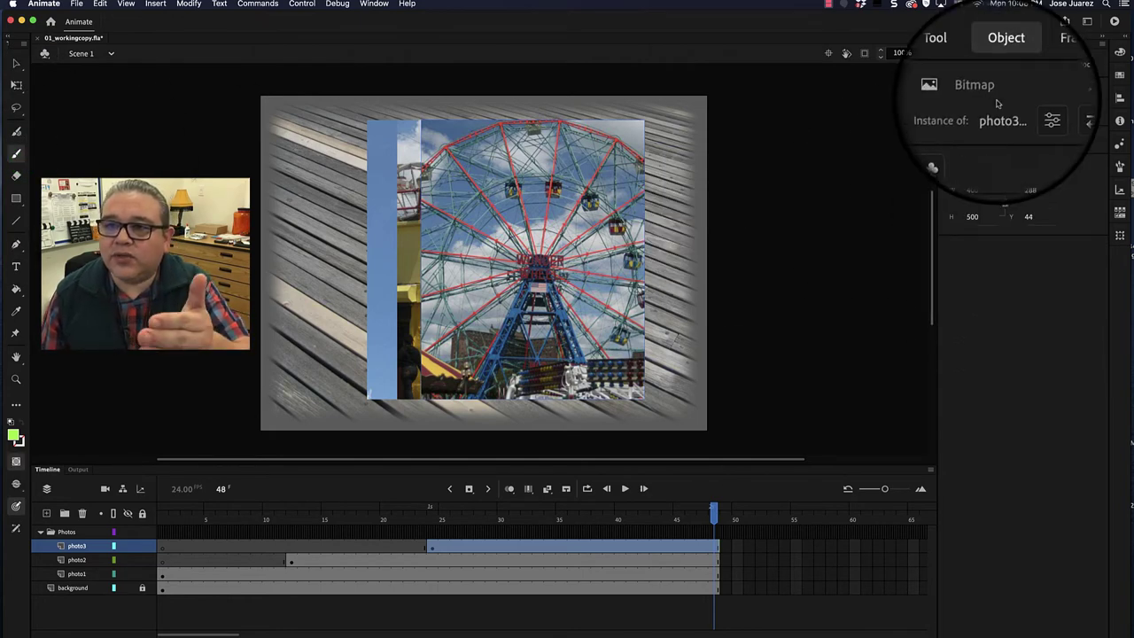
pyautogui.click(16, 64)
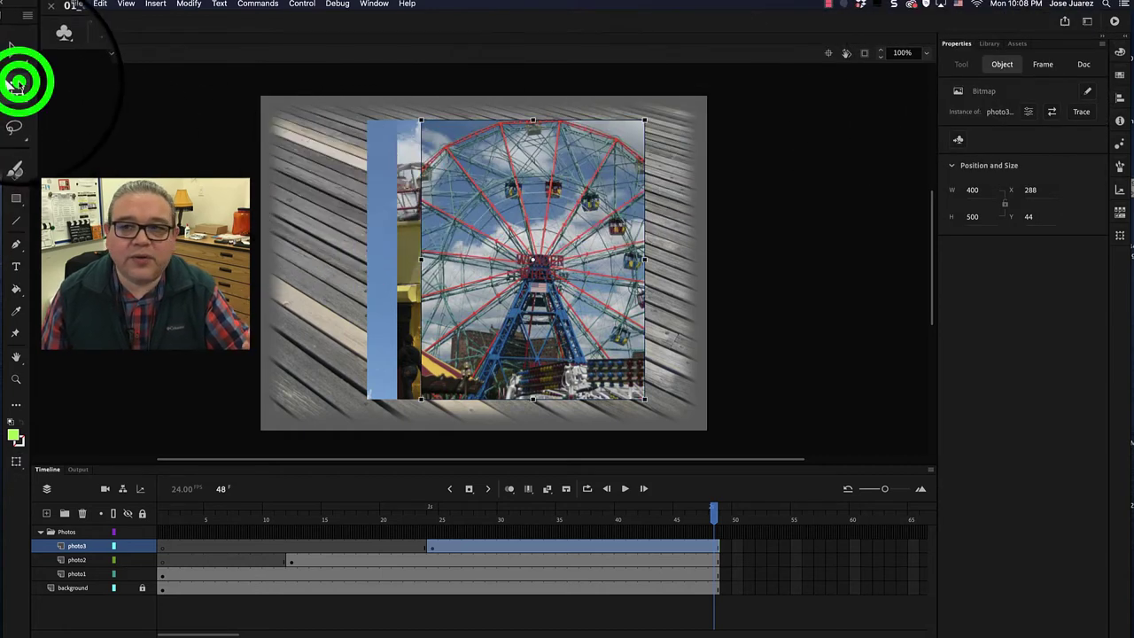
pyautogui.click(16, 265)
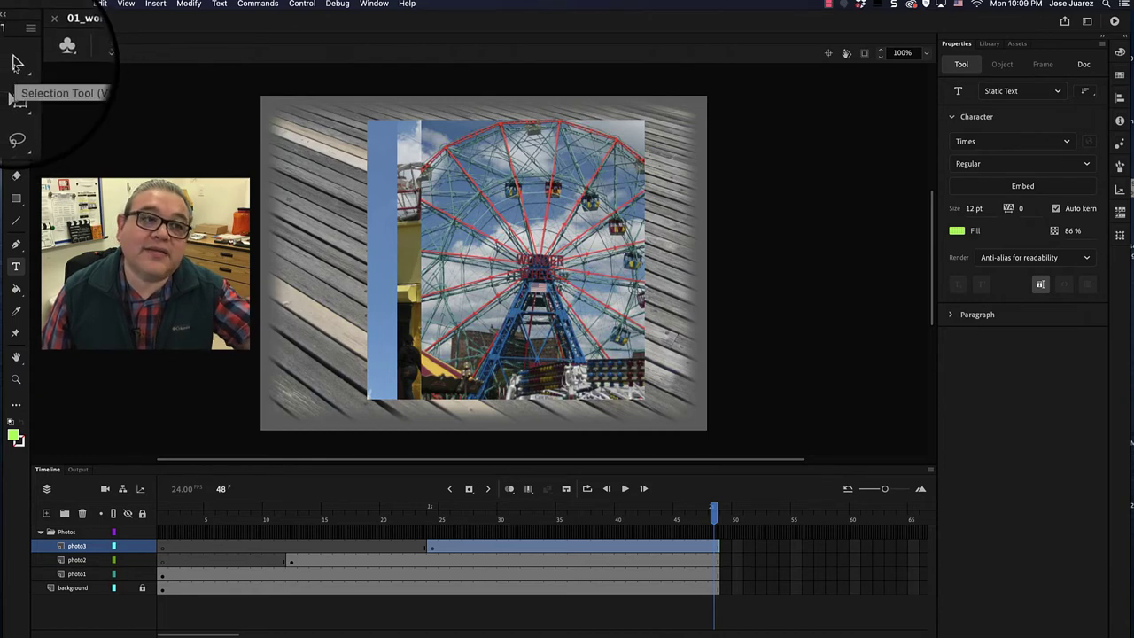
pyautogui.click(16, 62)
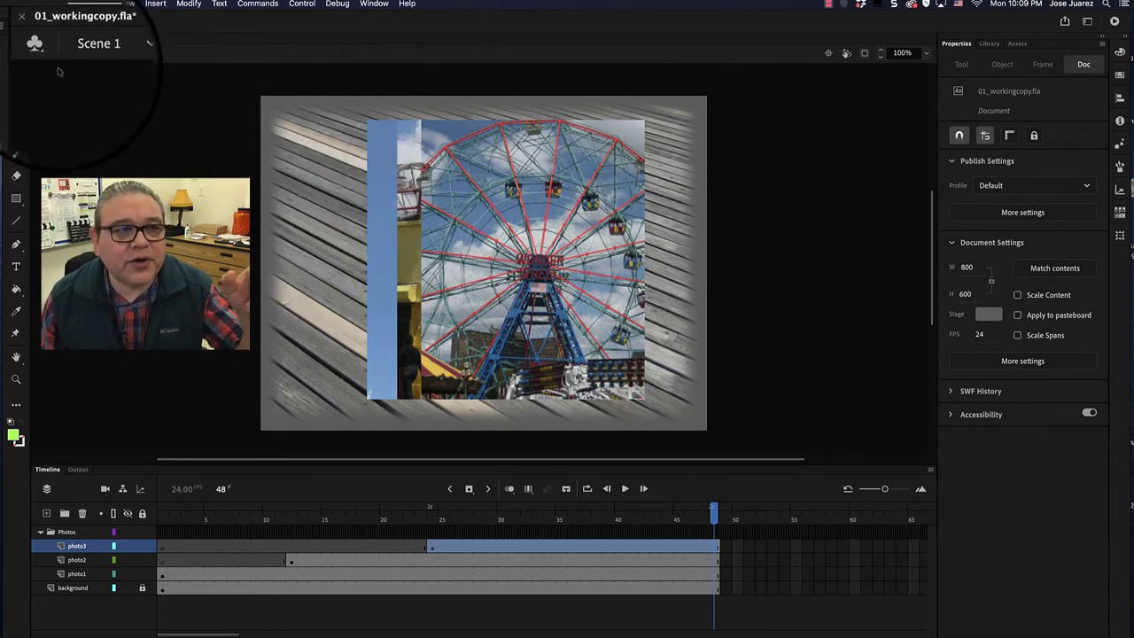
pyautogui.click(15, 62)
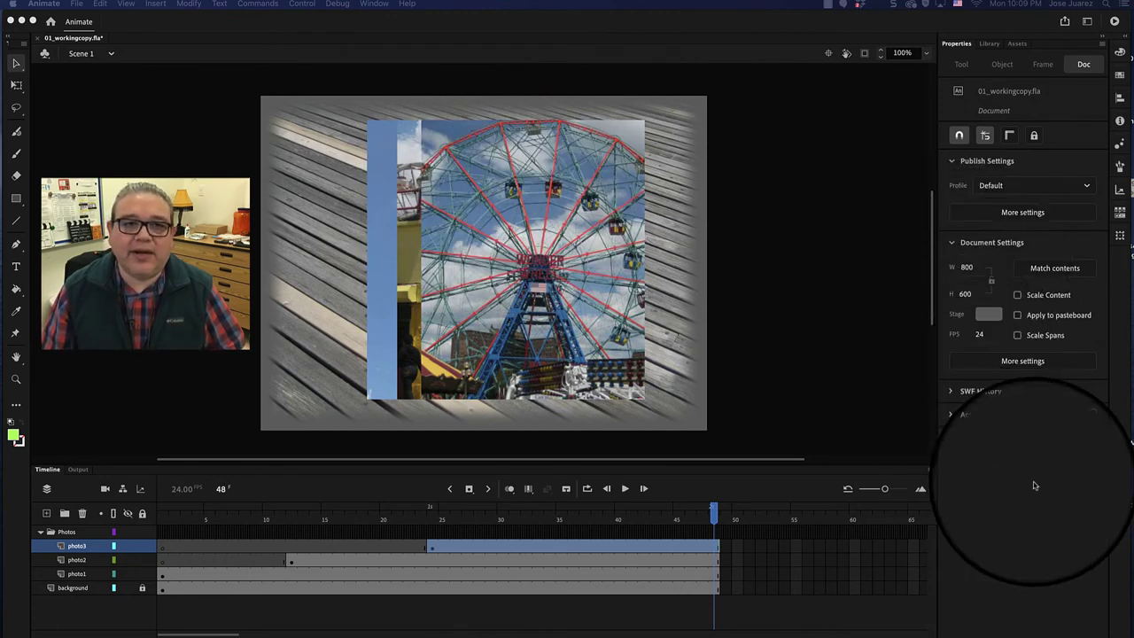
# Step: Show the rulers around the stage
pyautogui.click(616, 18)
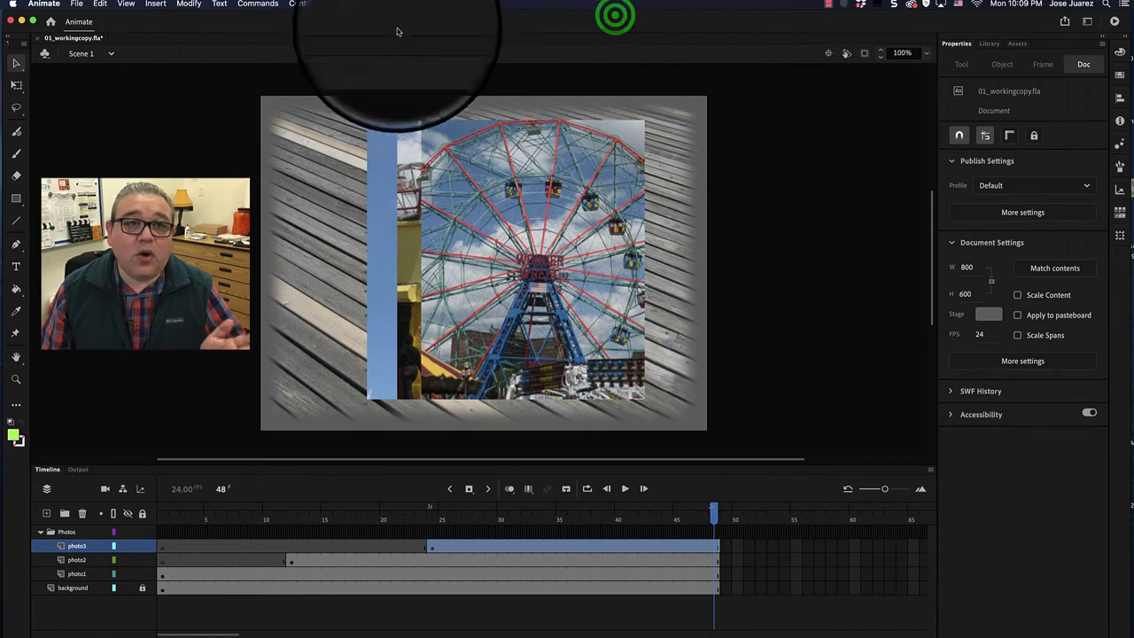
pyautogui.click(125, 7)
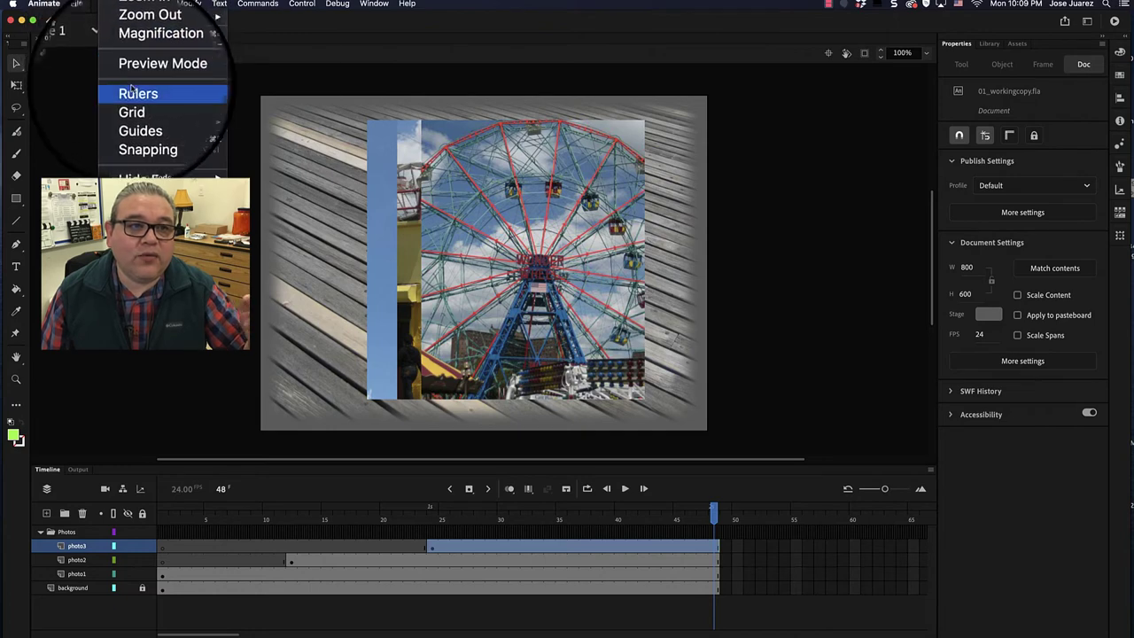
pyautogui.click(129, 85)
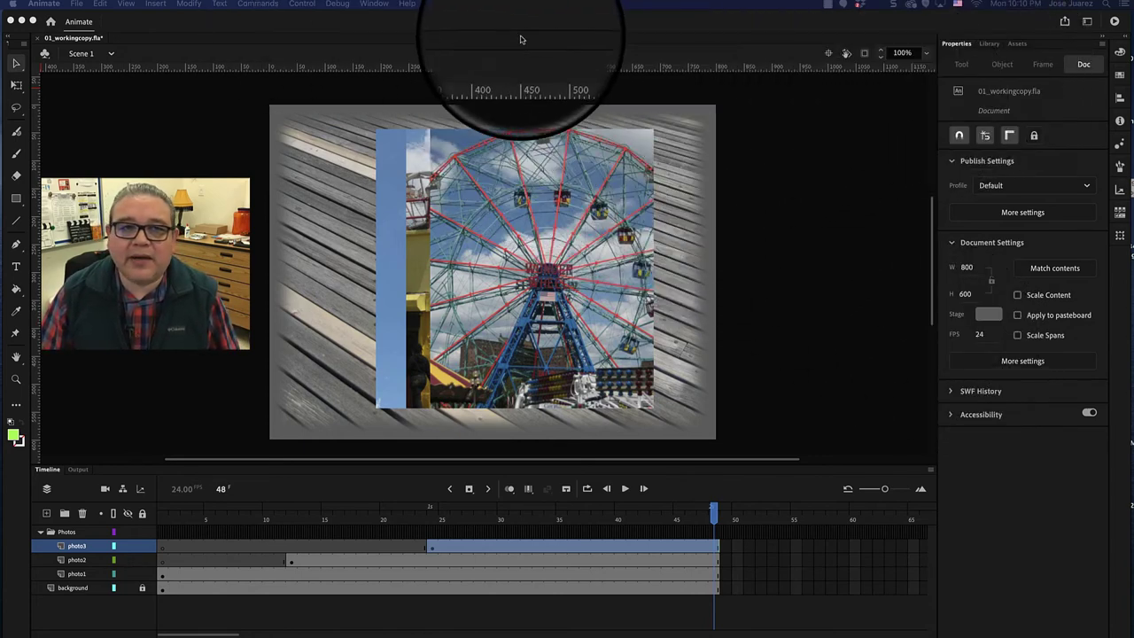
pyautogui.click(373, 4)
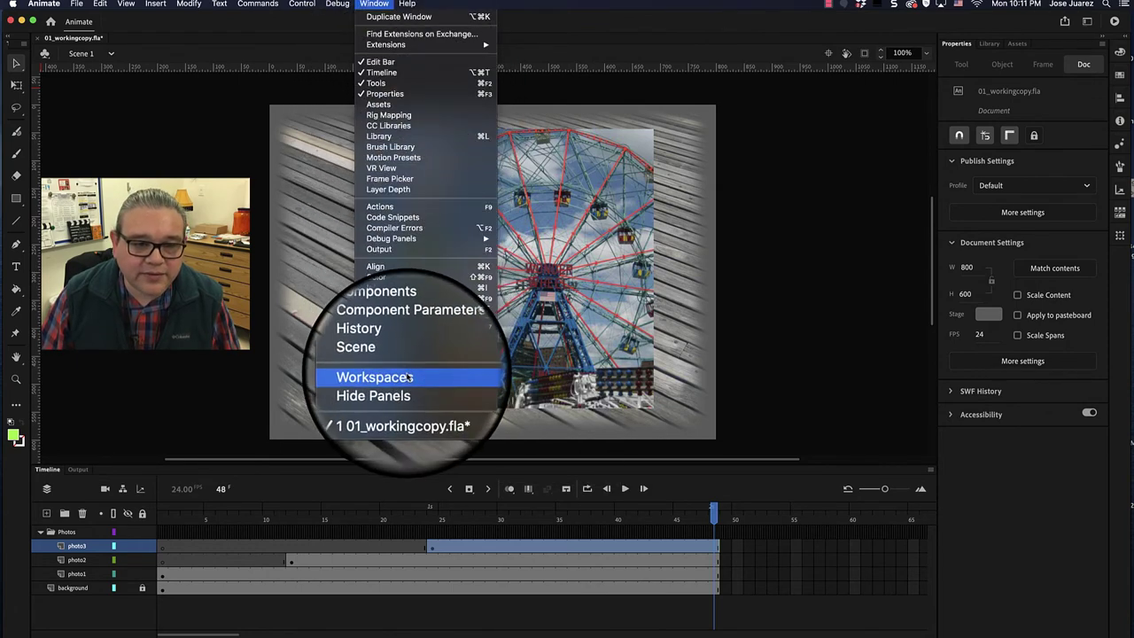
pyautogui.click(379, 5)
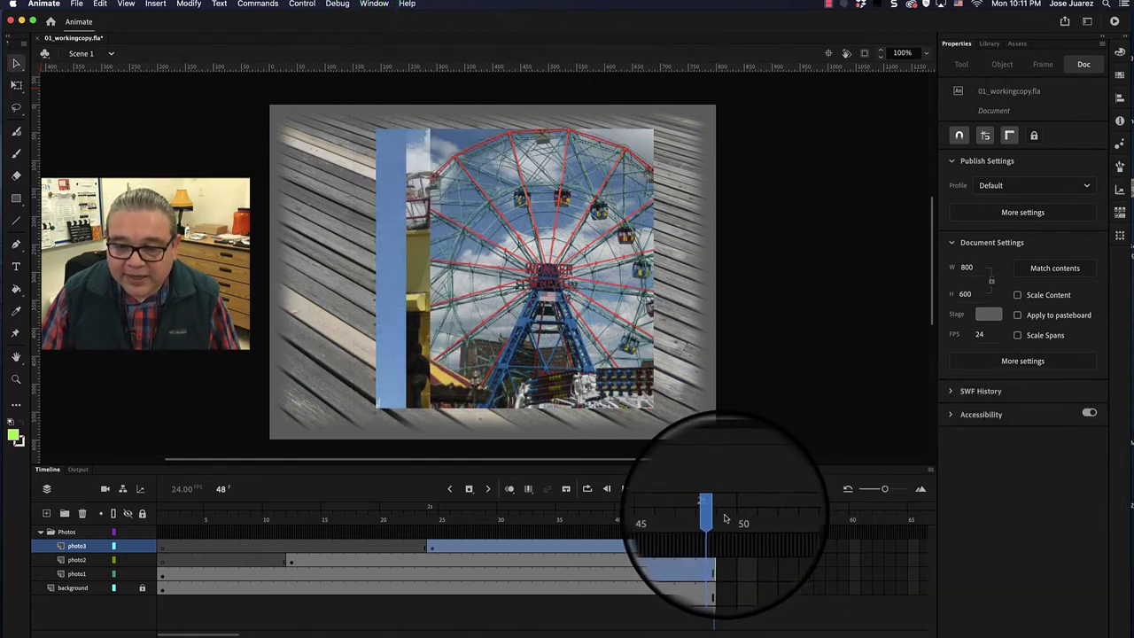
# Step: At frame 1, position the photo1 tower image on the stage at X 50 and Y 50
pyautogui.moveTo(714, 517); pyautogui.dragTo(71, 548)
pyautogui.click(82, 573)
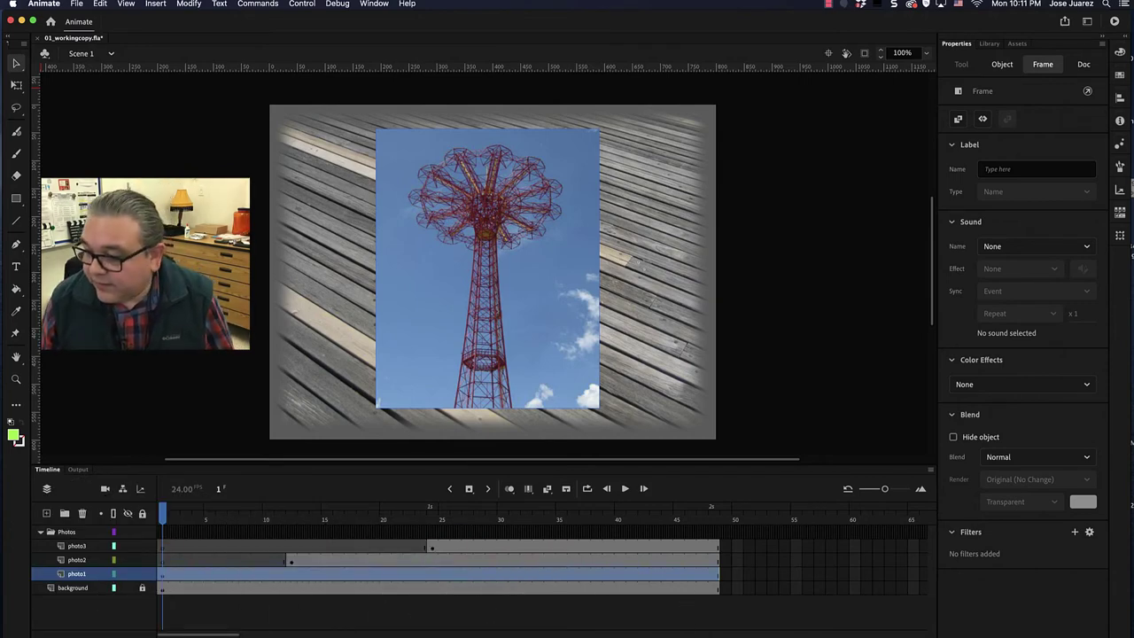
pyautogui.click(497, 214)
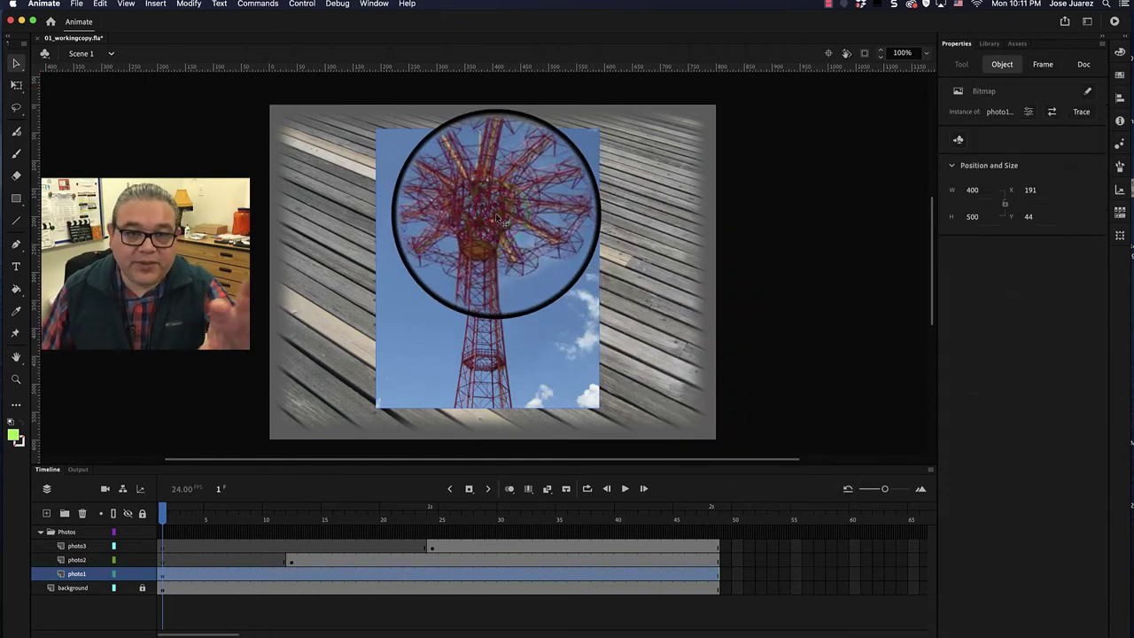
pyautogui.click(502, 261)
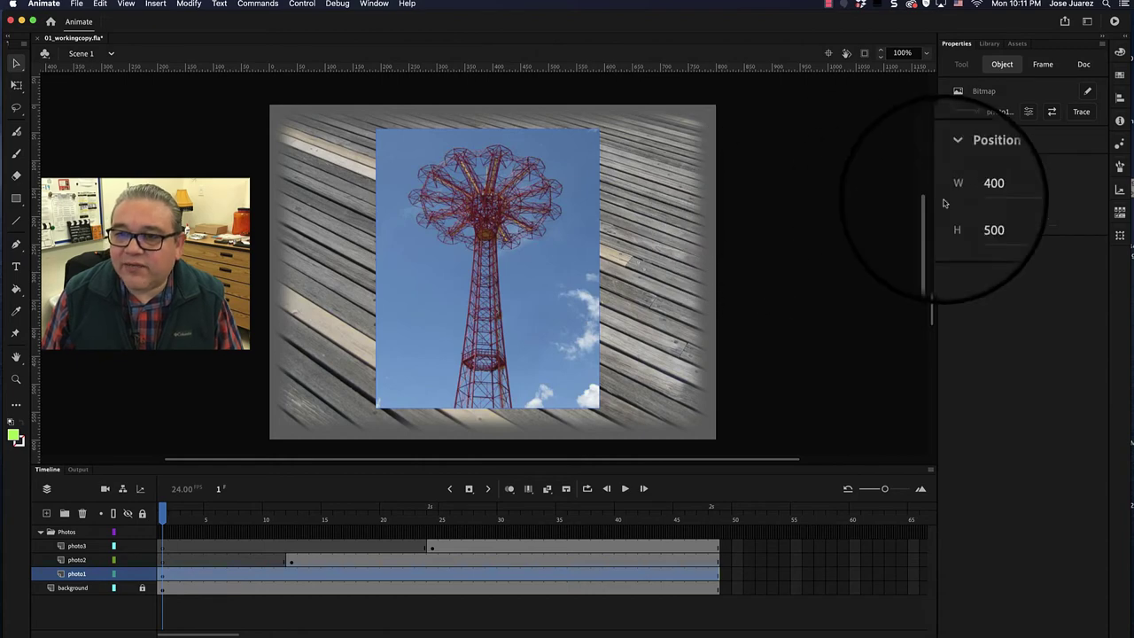
pyautogui.click(1028, 193)
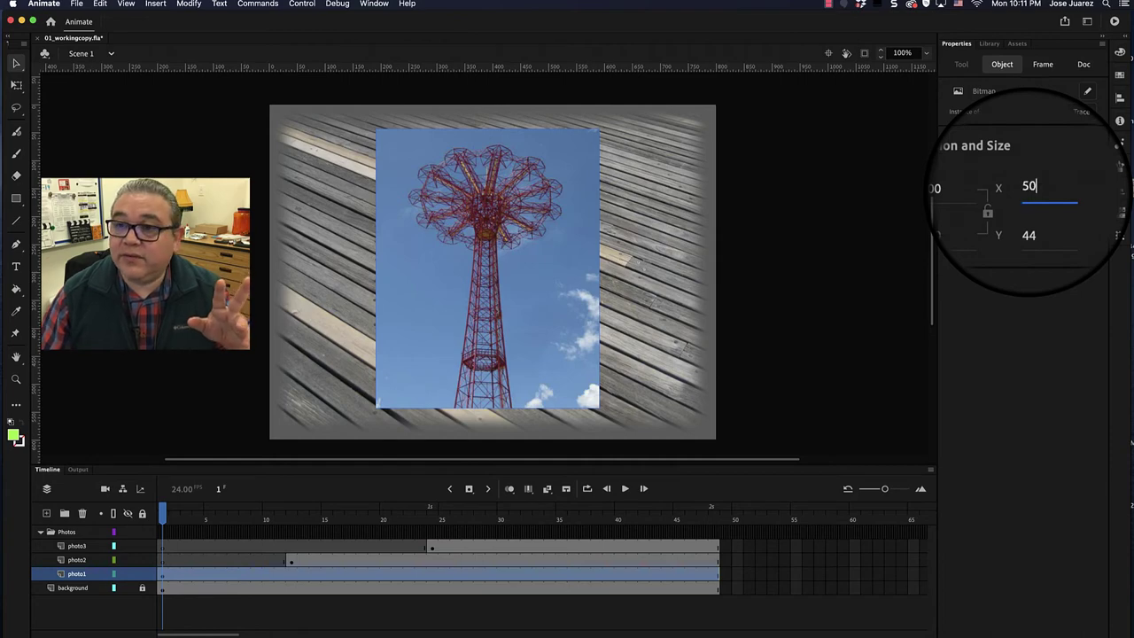
pyautogui.click(1030, 218)
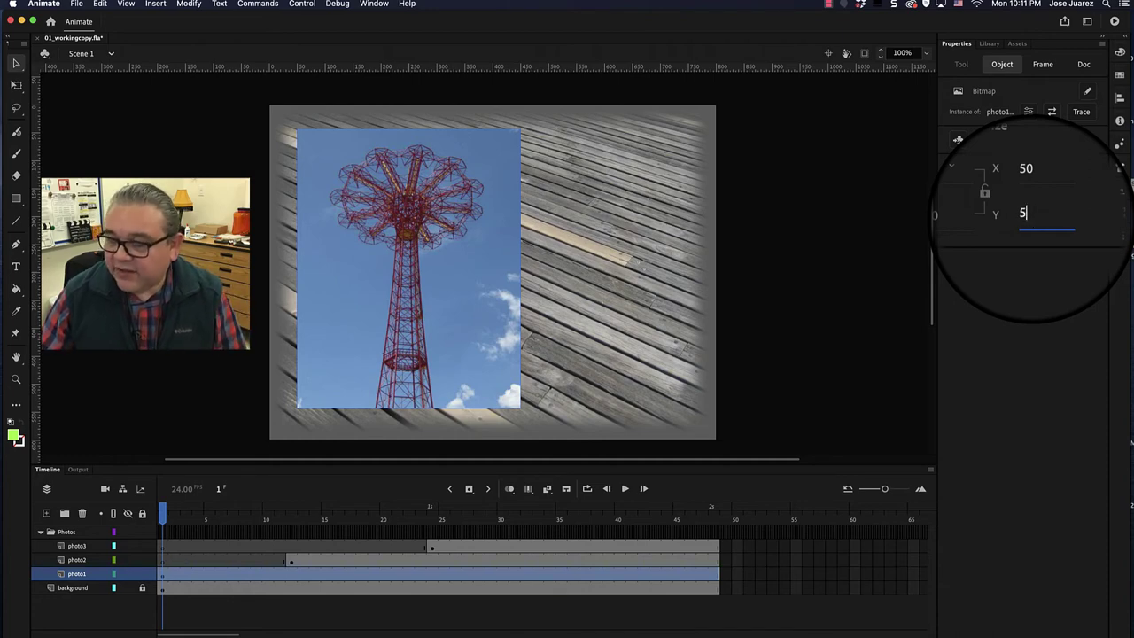
pyautogui.press('Return')
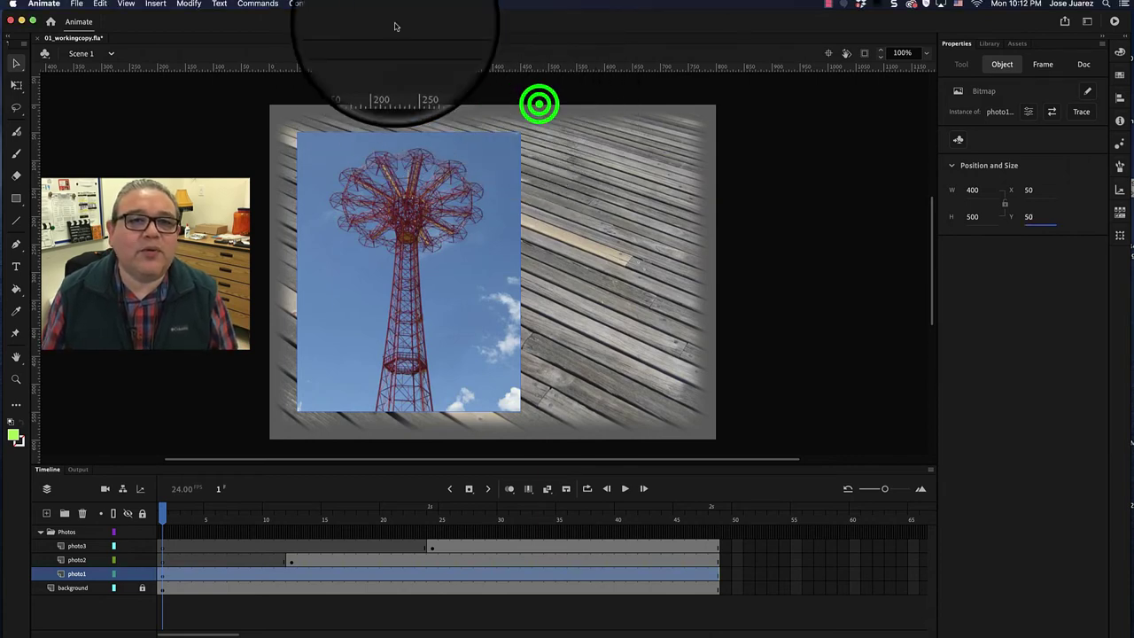
# Step: Show the Transform panel and float it expanded on the pasteboard beside the stage
pyautogui.click(367, 5)
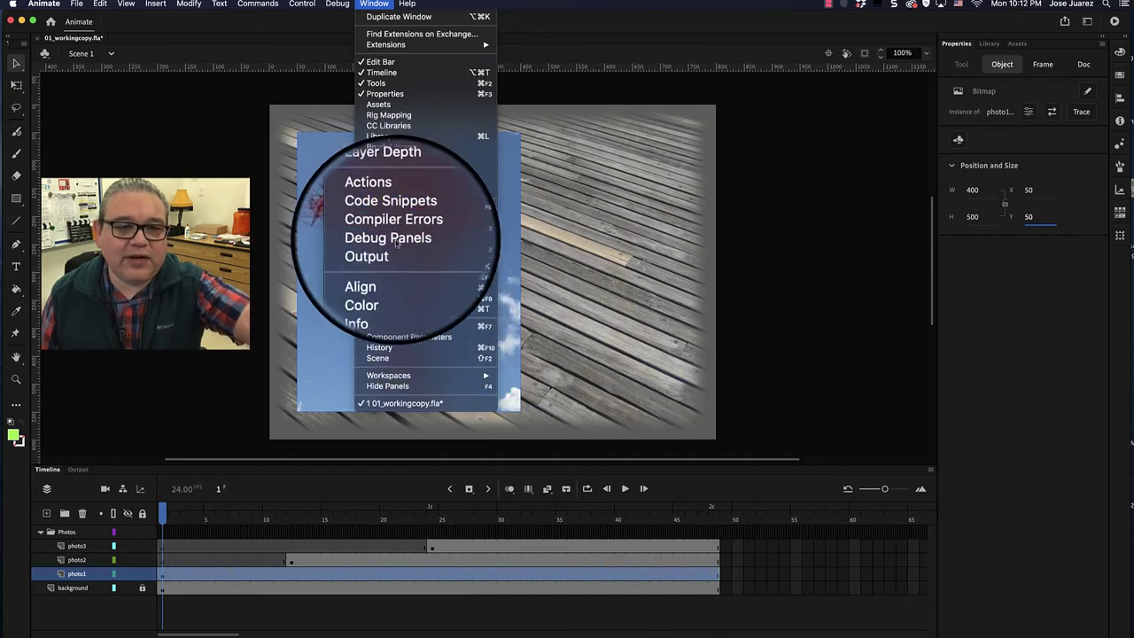
pyautogui.click(390, 310)
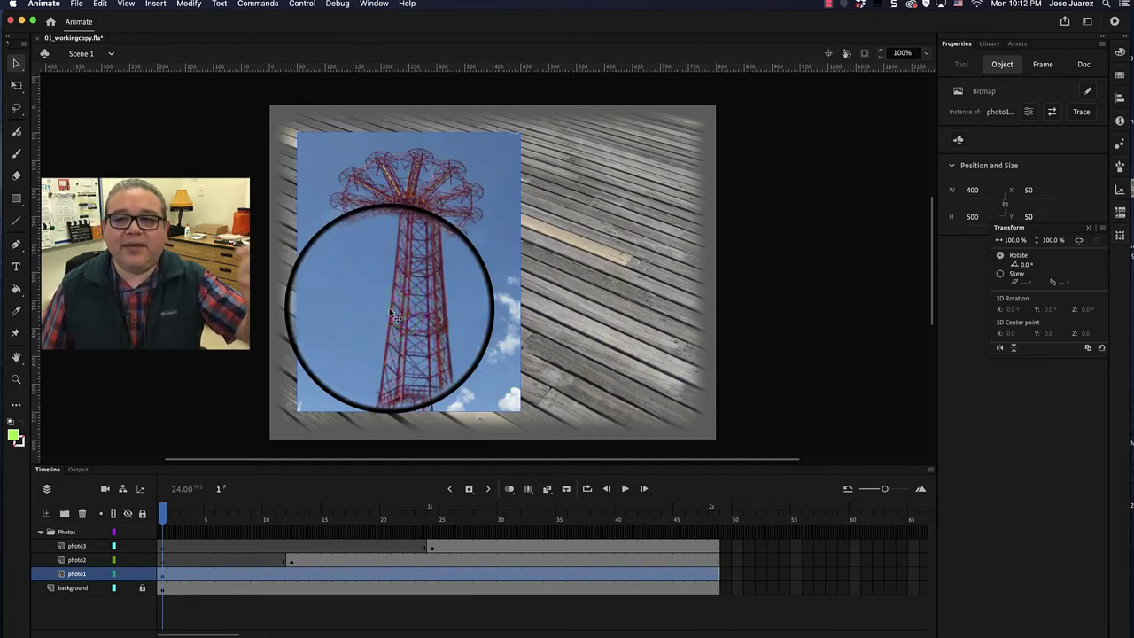
pyautogui.click(1040, 227)
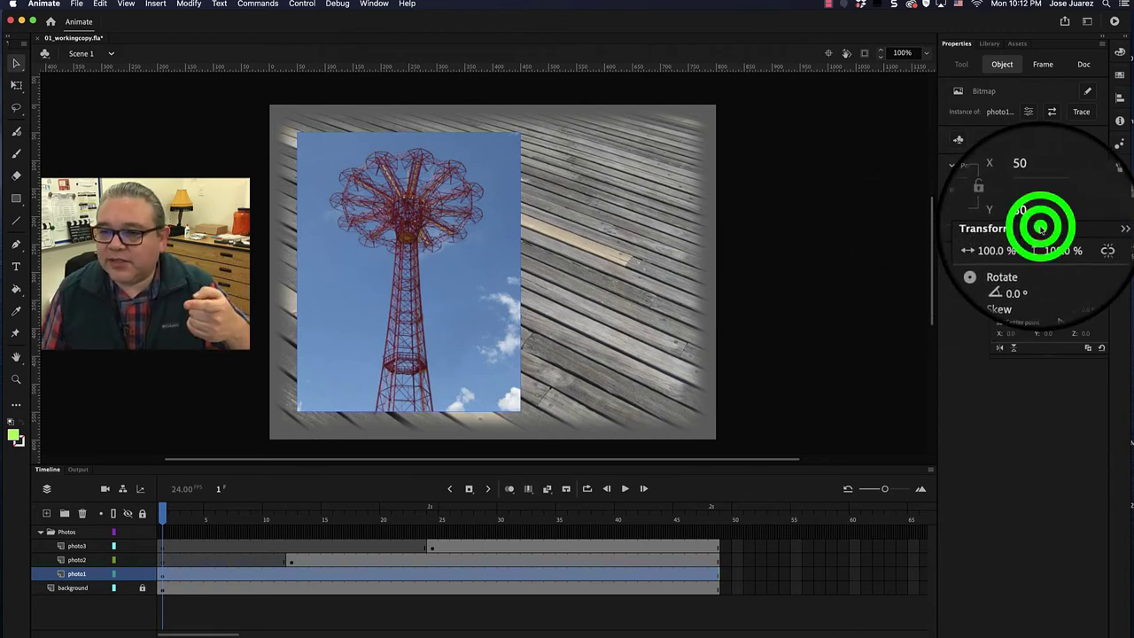
pyautogui.moveTo(1041, 227); pyautogui.dragTo(1123, 244)
pyautogui.click(1118, 230)
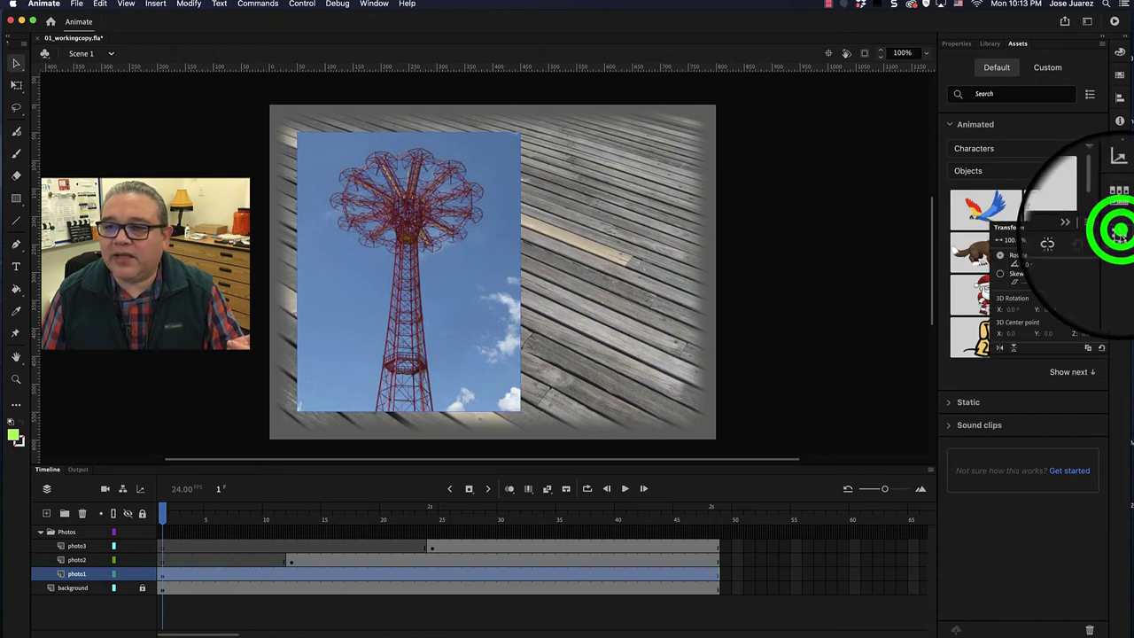
pyautogui.click(1119, 232)
pyautogui.moveTo(1118, 232); pyautogui.dragTo(818, 207)
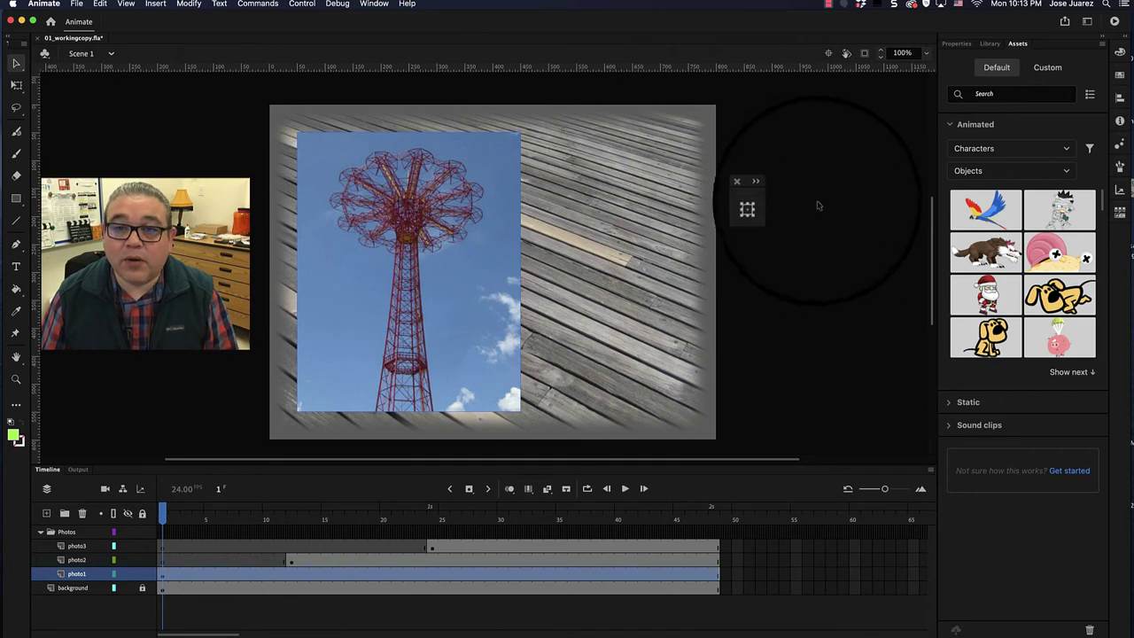
pyautogui.click(776, 183)
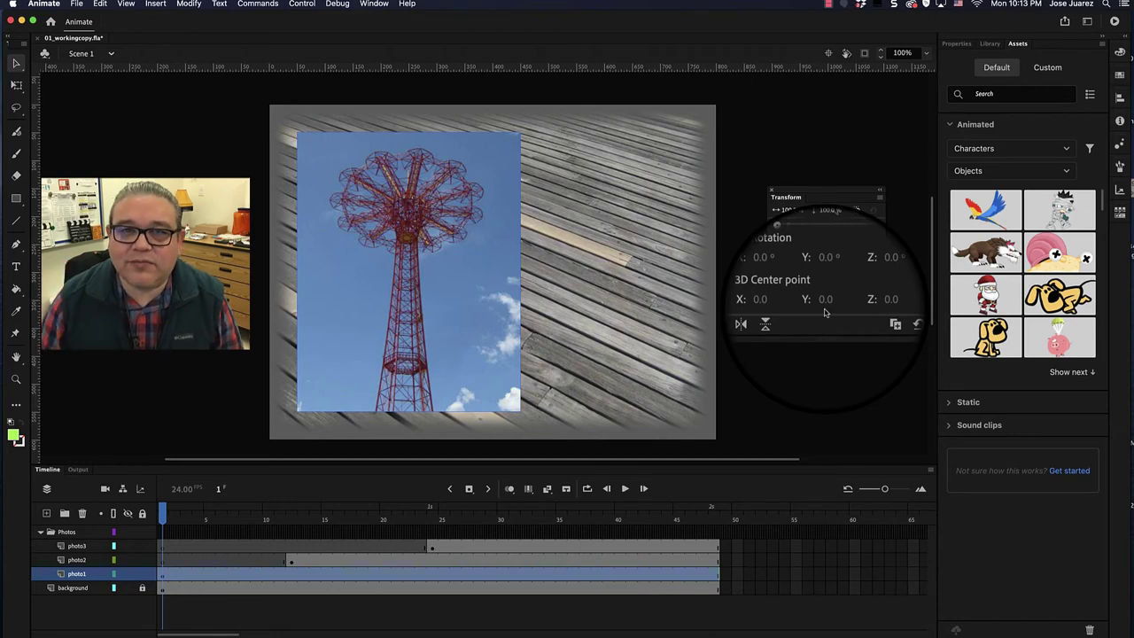
pyautogui.click(878, 190)
pyautogui.click(783, 191)
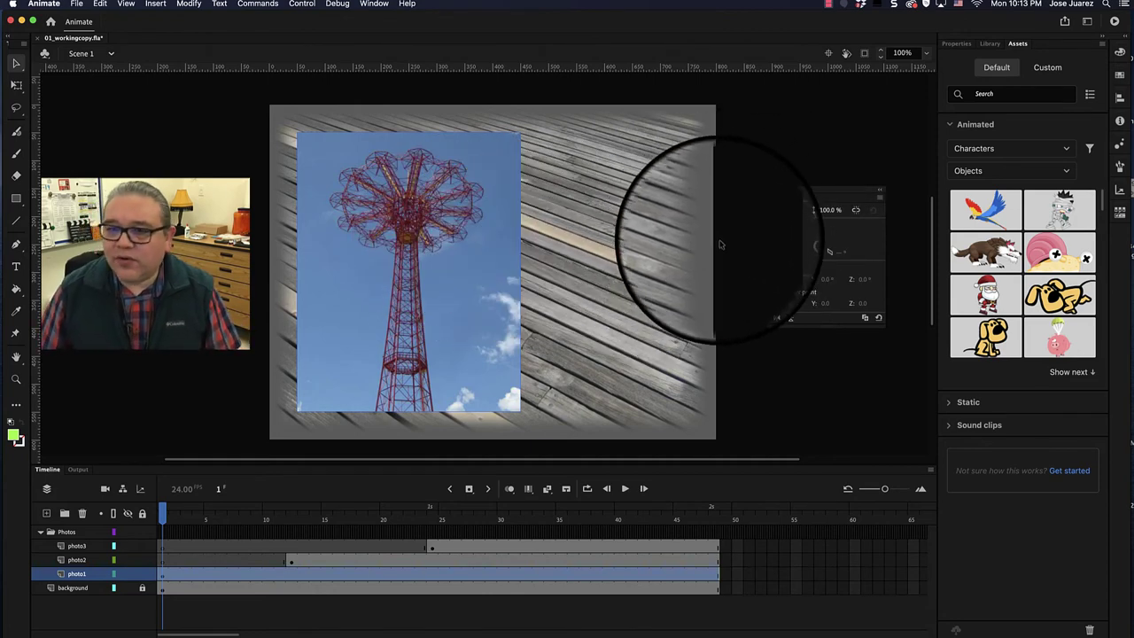
# Step: Rotate the photo1 tower image by -12°
pyautogui.click(803, 233)
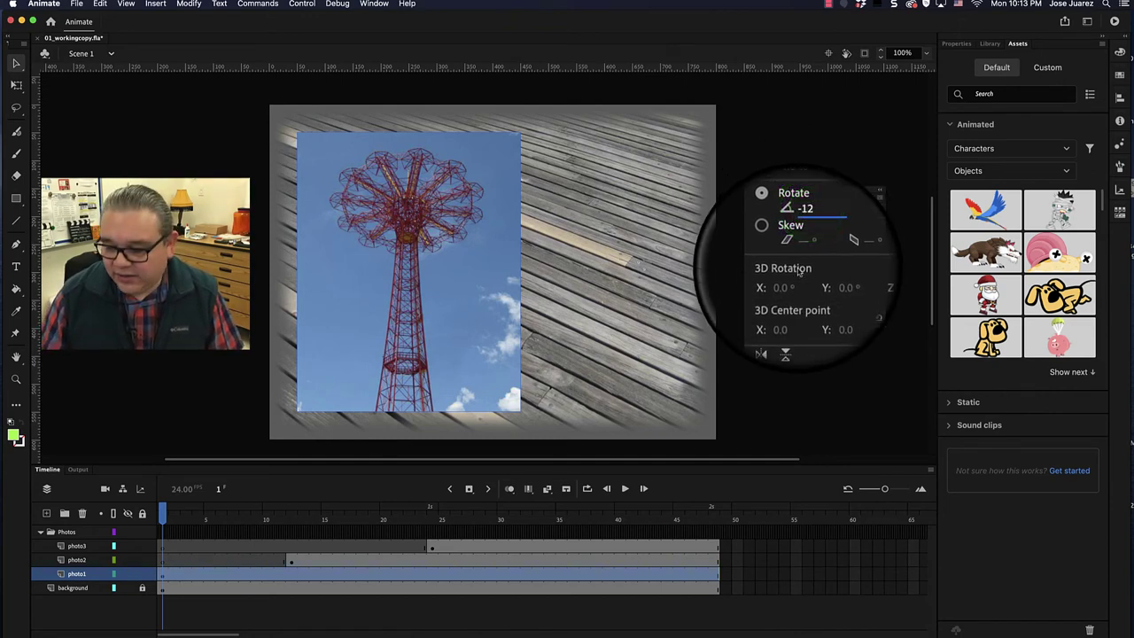
pyautogui.write('-12')
pyautogui.press('Return')
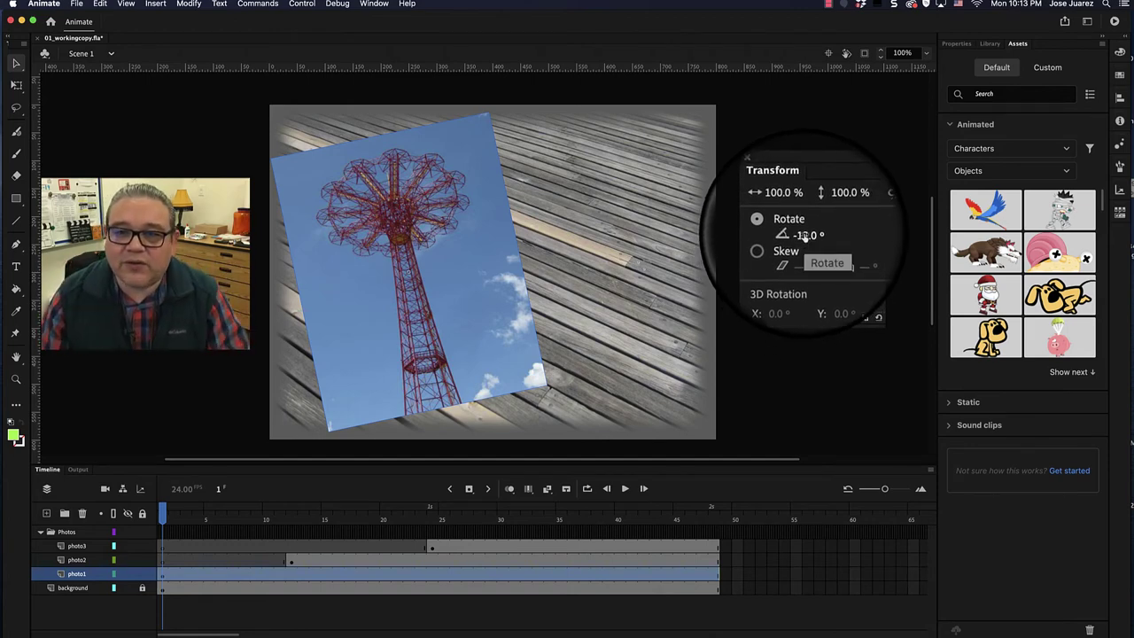
# Step: Try rotating the photo1 tower image to -28°, and set its rotation back to -12°
pyautogui.moveTo(794, 234); pyautogui.dragTo(819, 234)
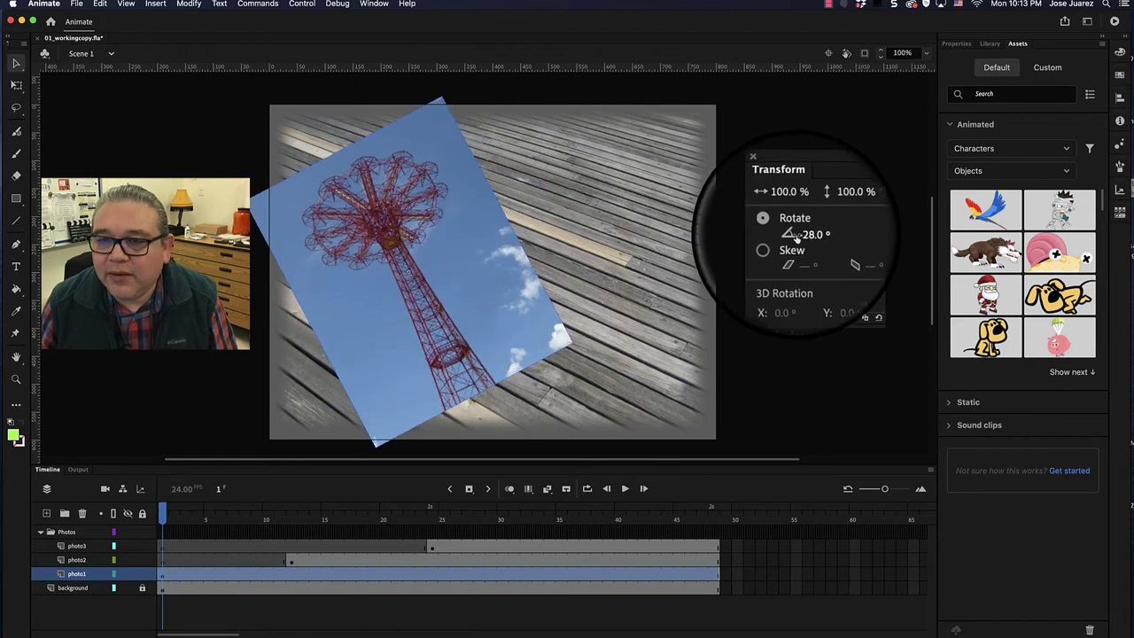
pyautogui.click(802, 234)
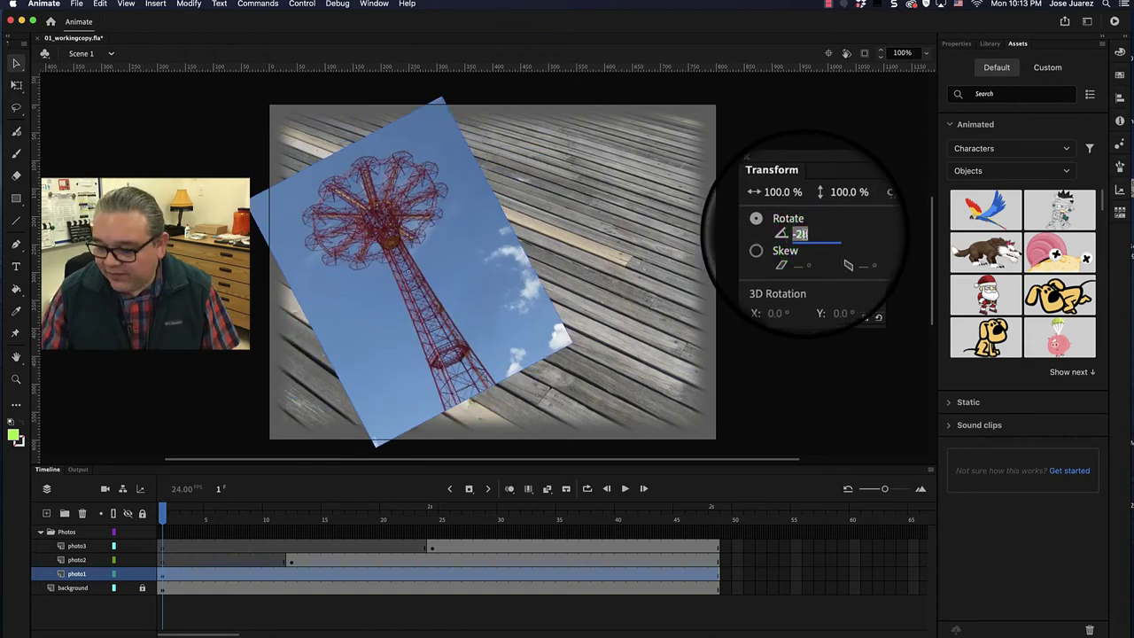
pyautogui.write('-12')
pyautogui.press('Return')
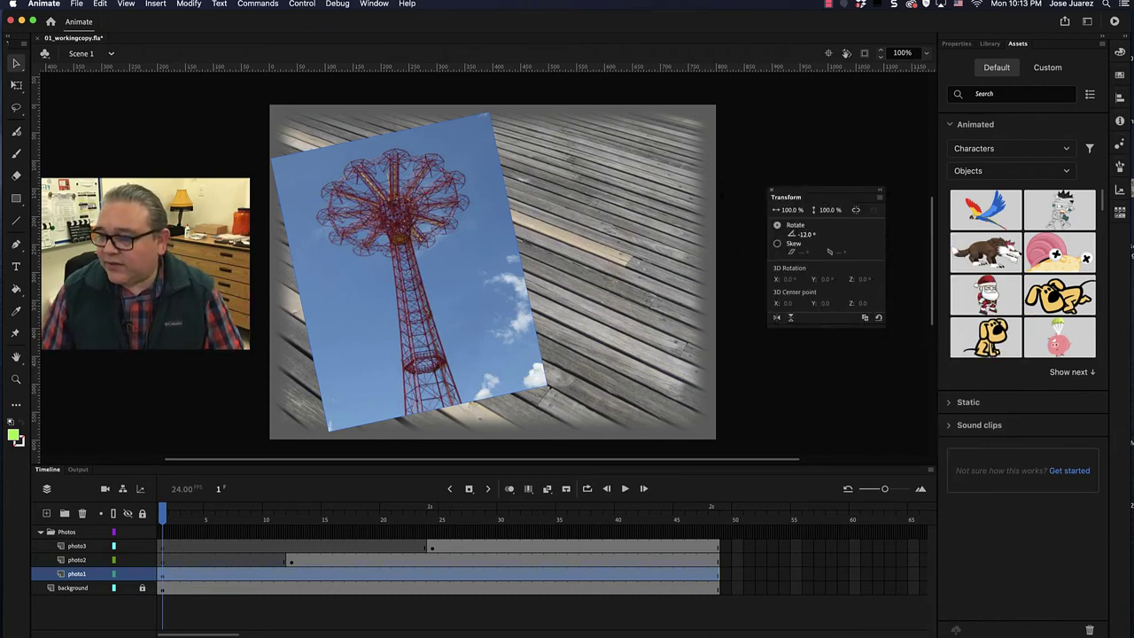
# Step: At the photo2 keyframe on frame 12, position the boardwalk restaurant image at X 200 and Y 40
pyautogui.click(291, 563)
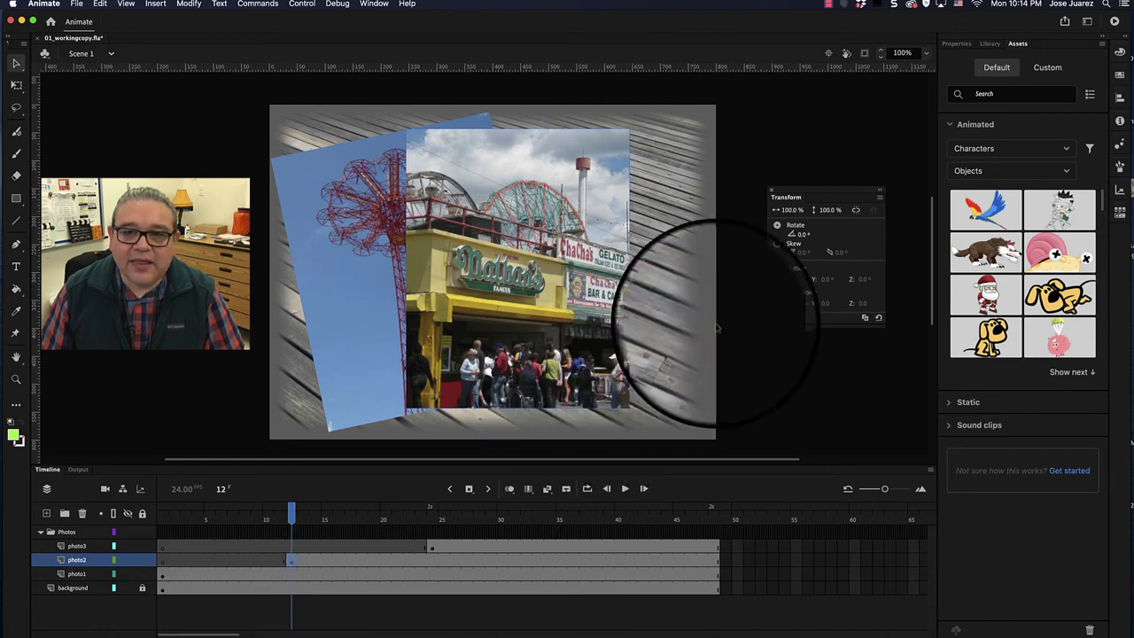
pyautogui.click(161, 576)
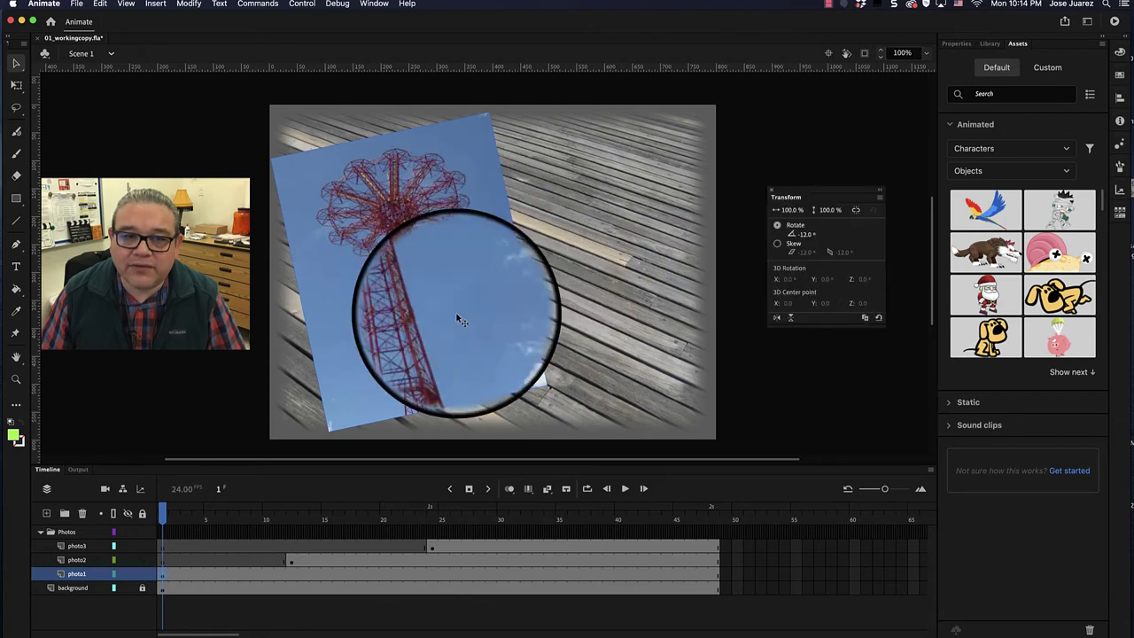
pyautogui.click(290, 563)
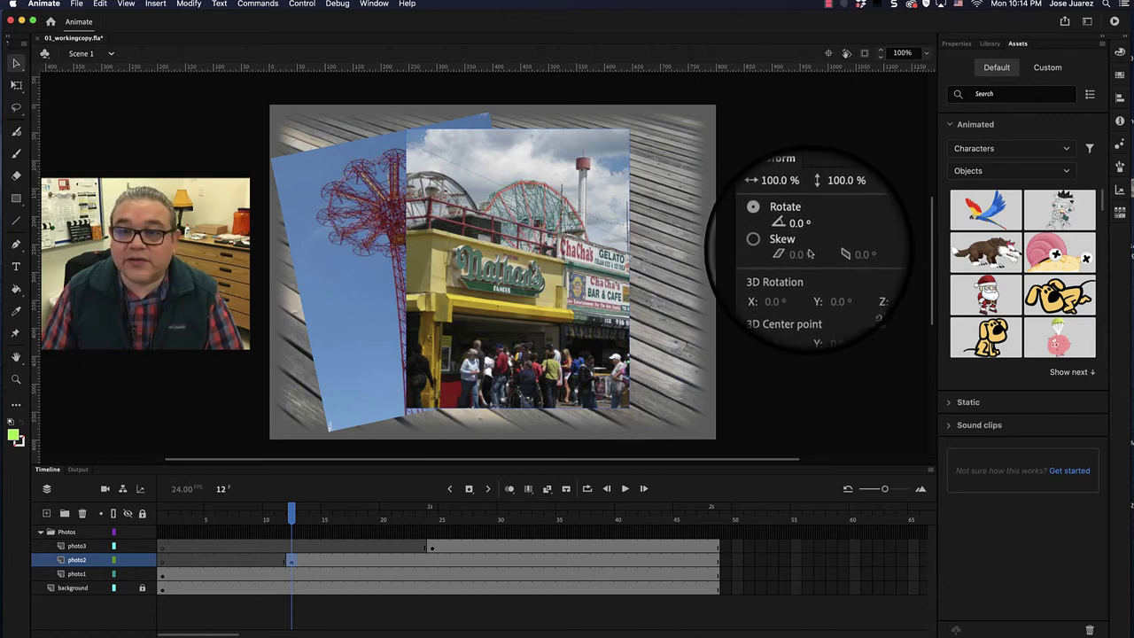
pyautogui.click(965, 45)
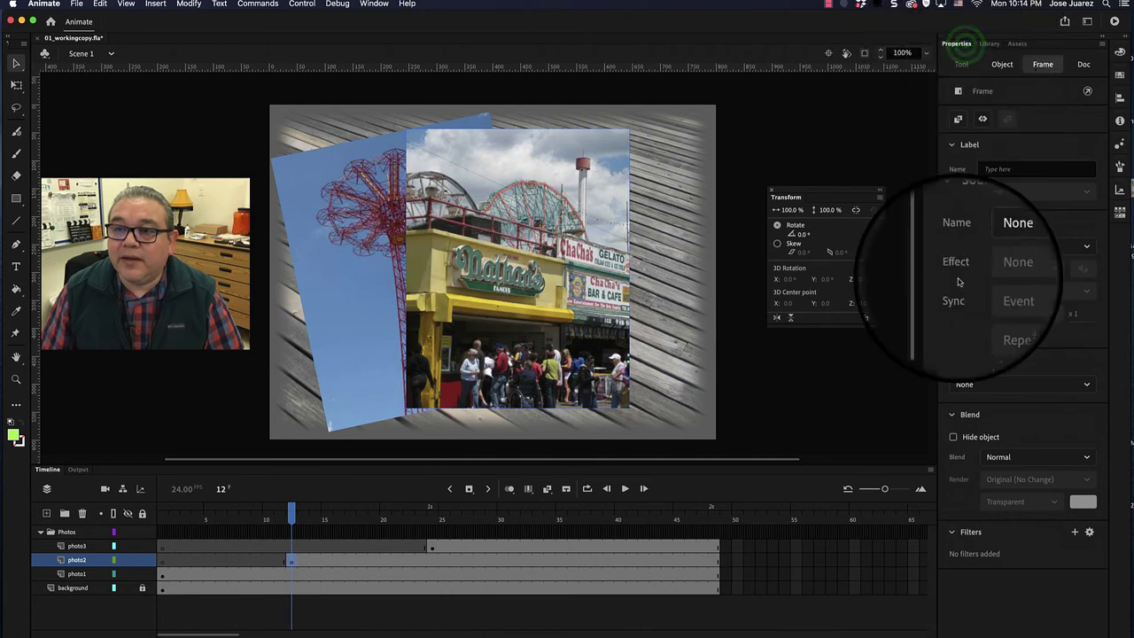
pyautogui.click(467, 233)
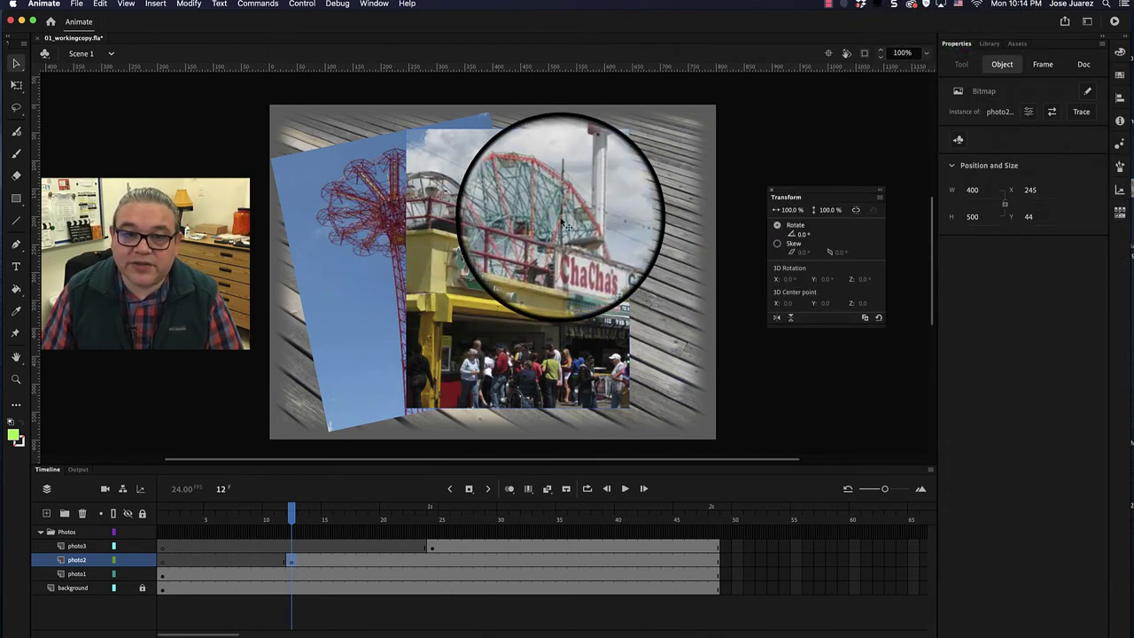
pyautogui.click(538, 217)
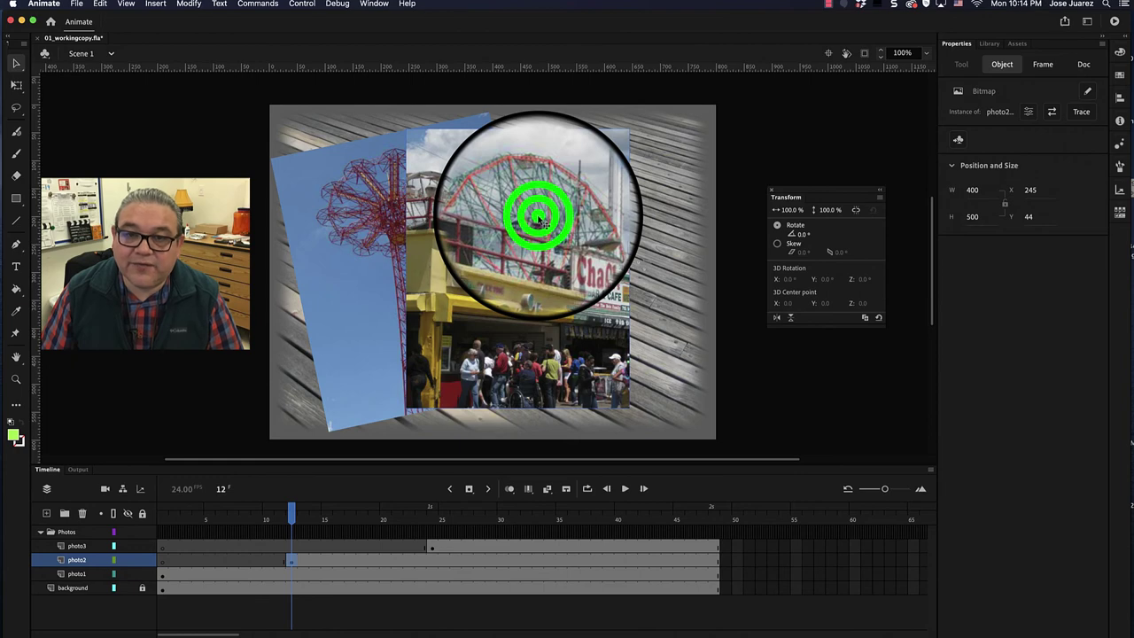
pyautogui.click(1030, 189)
pyautogui.write('200')
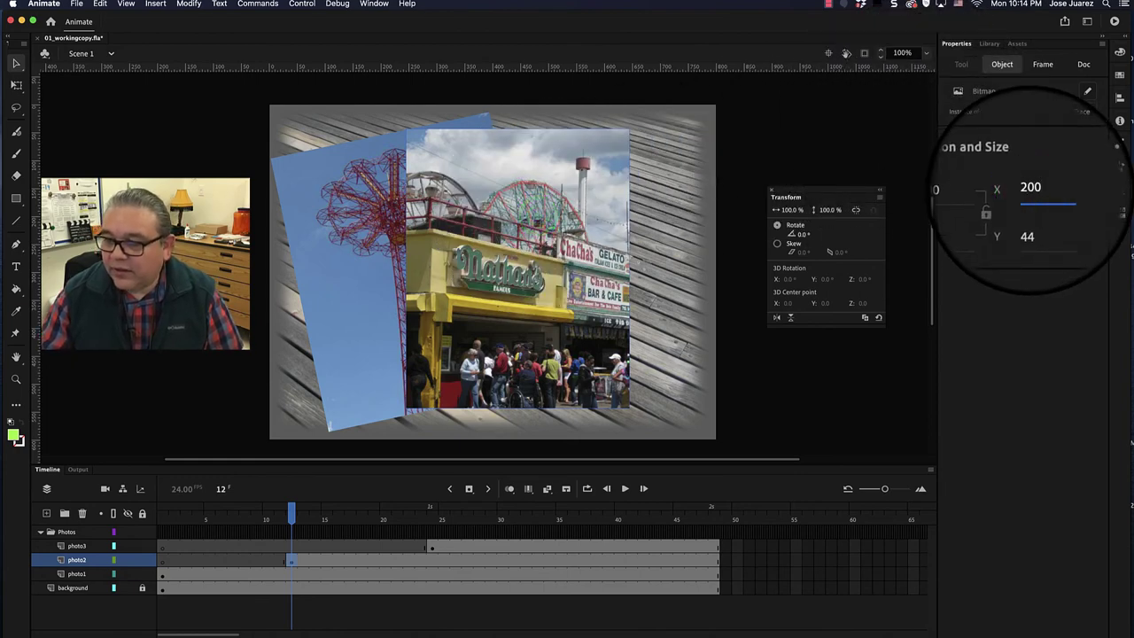
pyautogui.press('Return')
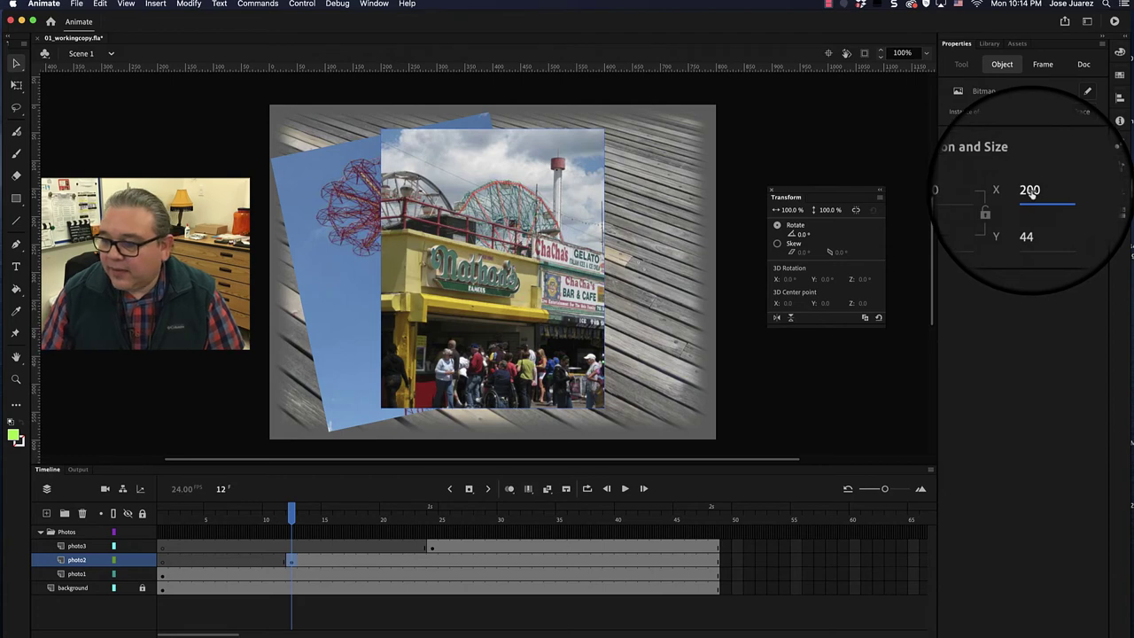
pyautogui.click(1027, 216)
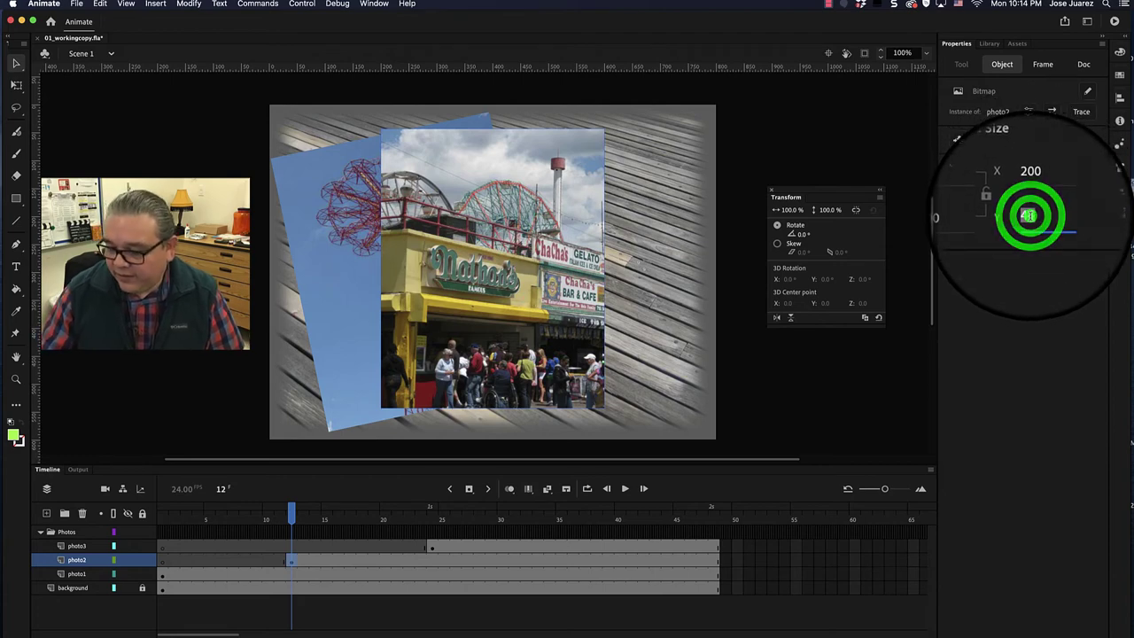
pyautogui.write('40')
pyautogui.press('Return')
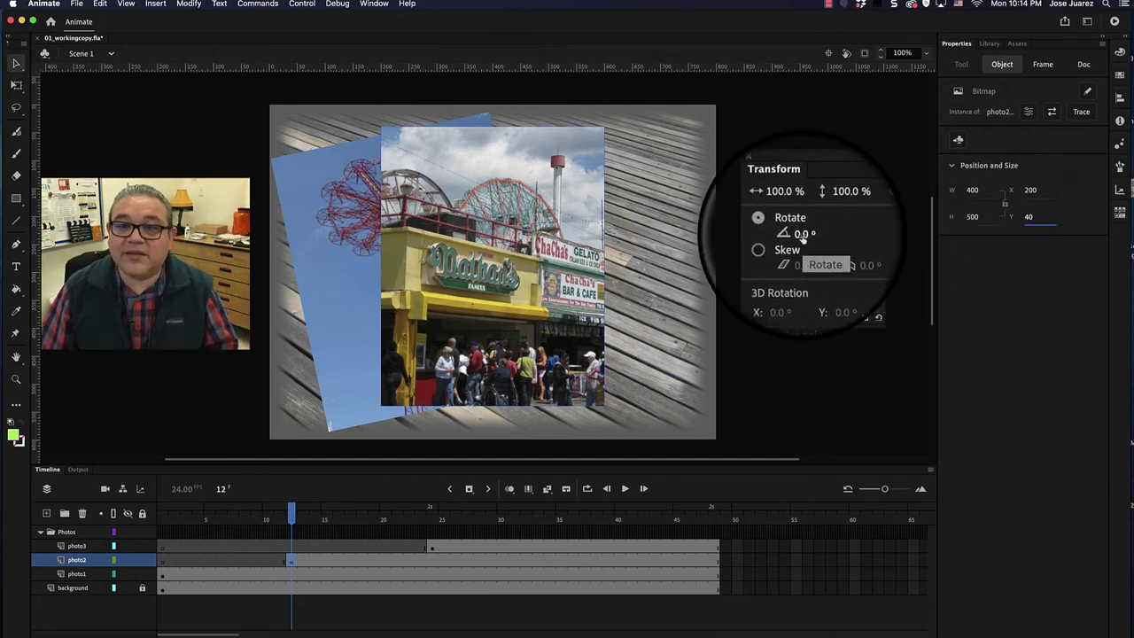
# Step: Rotate the photo2 boardwalk restaurant image by 6° about its centre
pyautogui.click(800, 235)
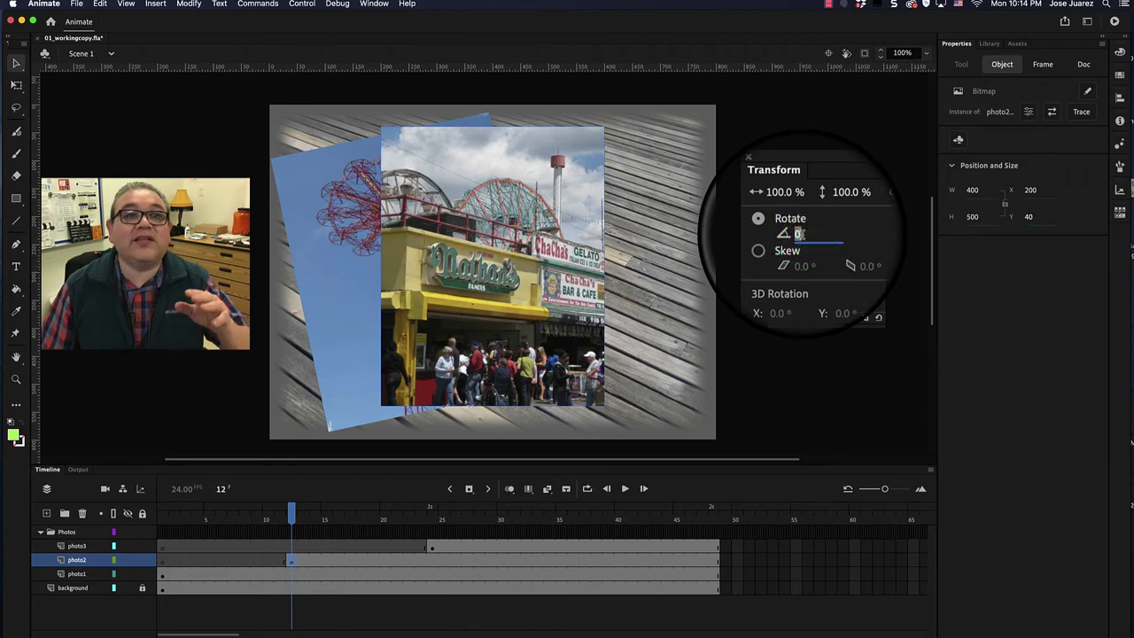
pyautogui.click(374, 3)
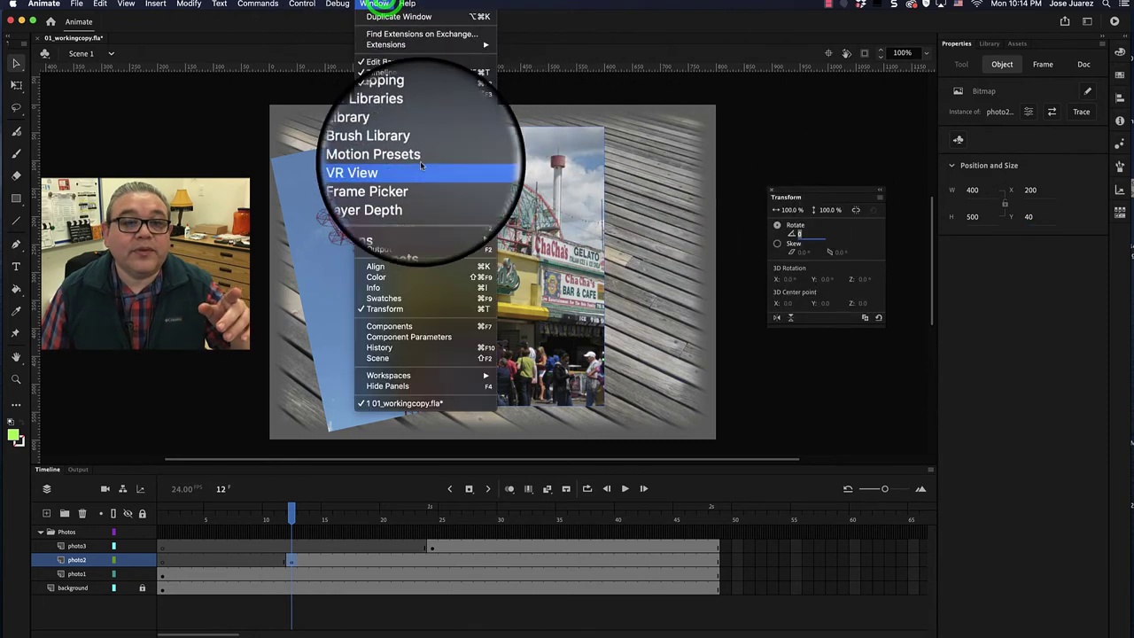
pyautogui.click(829, 184)
pyautogui.click(800, 234)
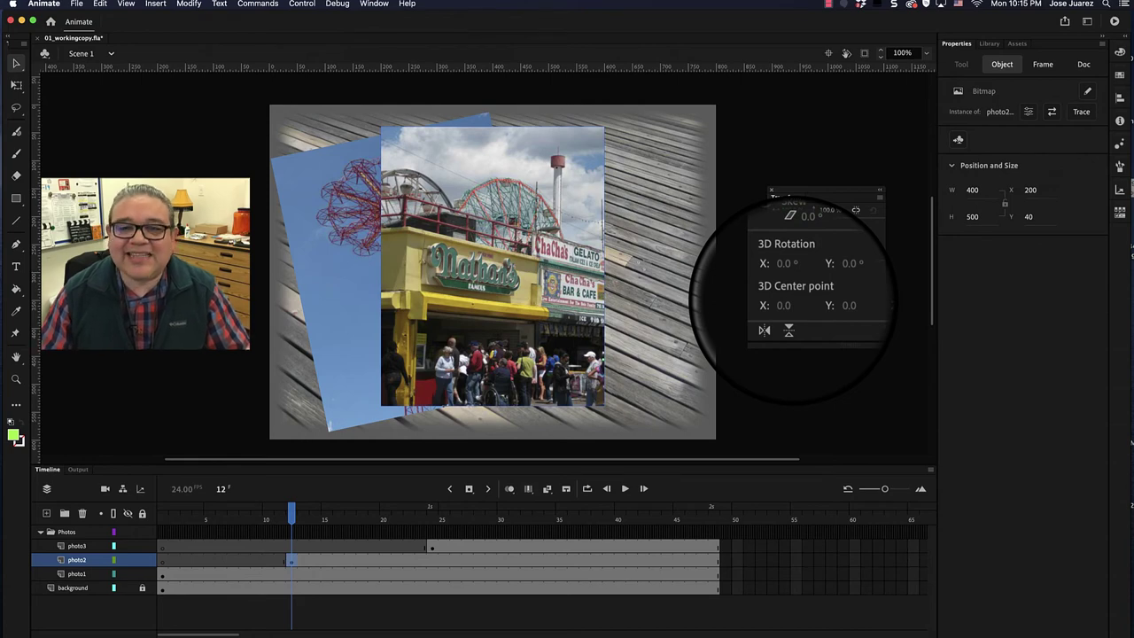
pyautogui.press('Return')
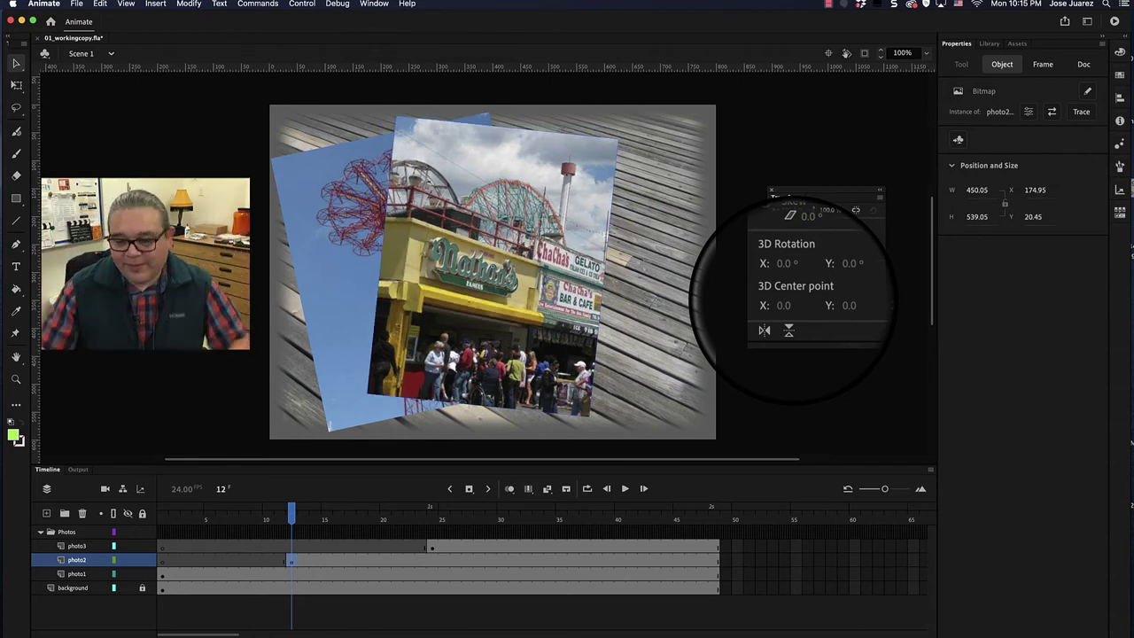
pyautogui.press('super+t')
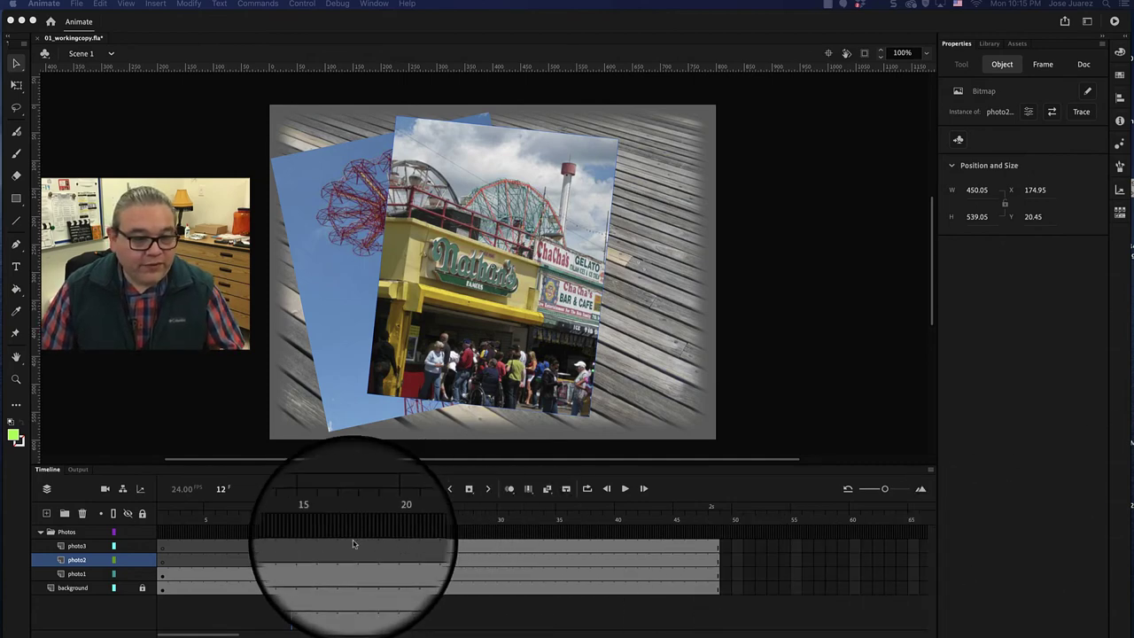
# Step: At the photo3 keyframe on frame 24, position the Ferris wheel image at X 360 and Y 65
pyautogui.click(78, 544)
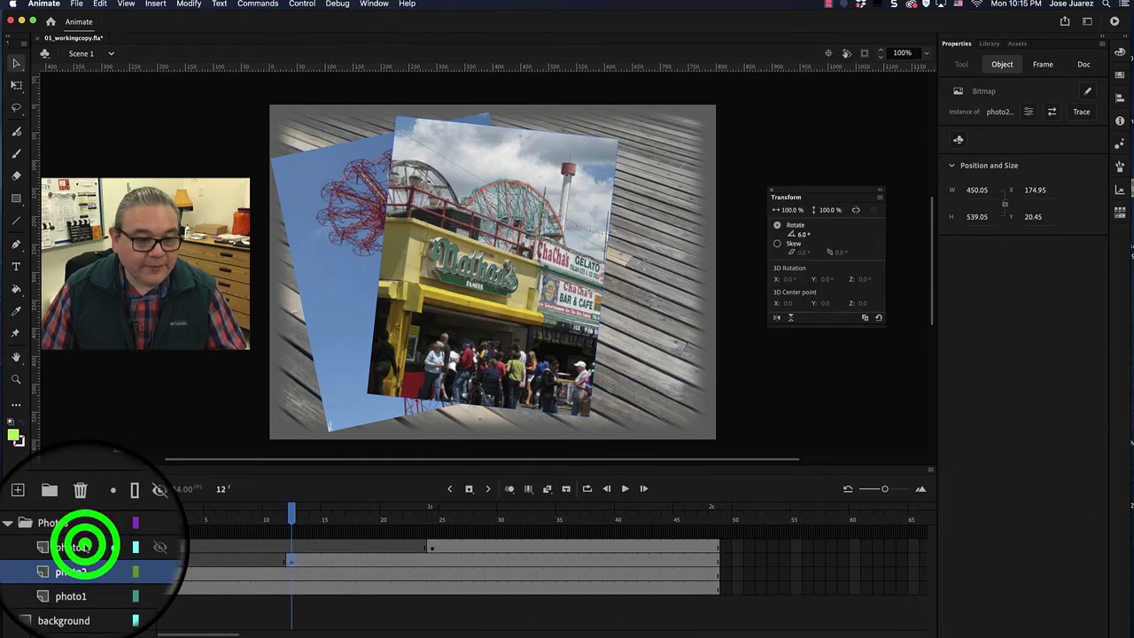
pyautogui.click(431, 545)
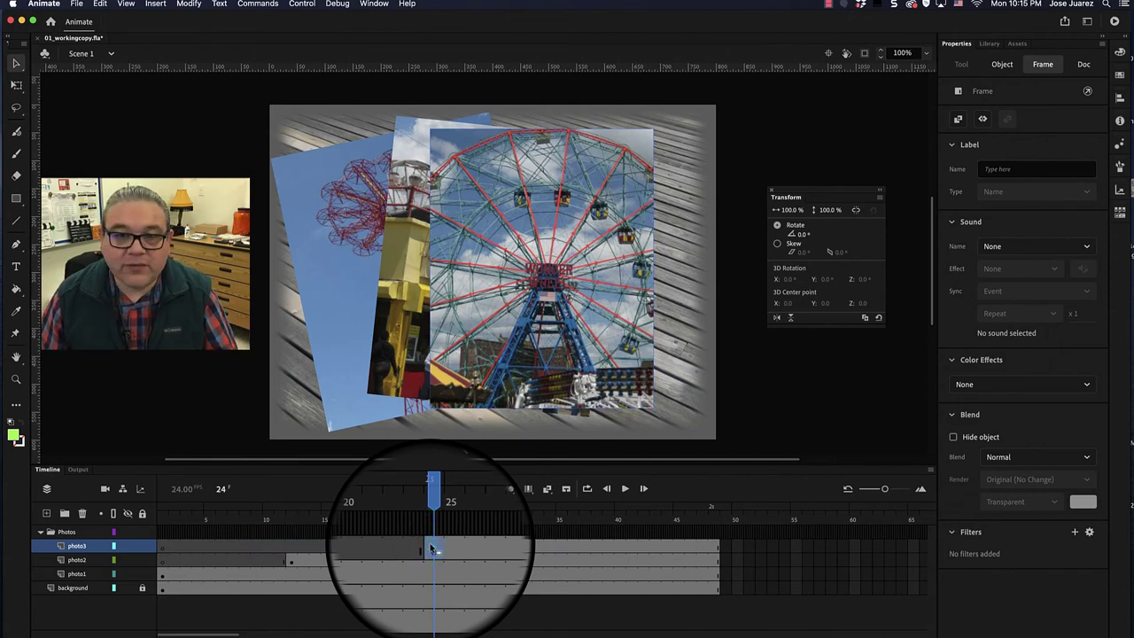
pyautogui.click(563, 241)
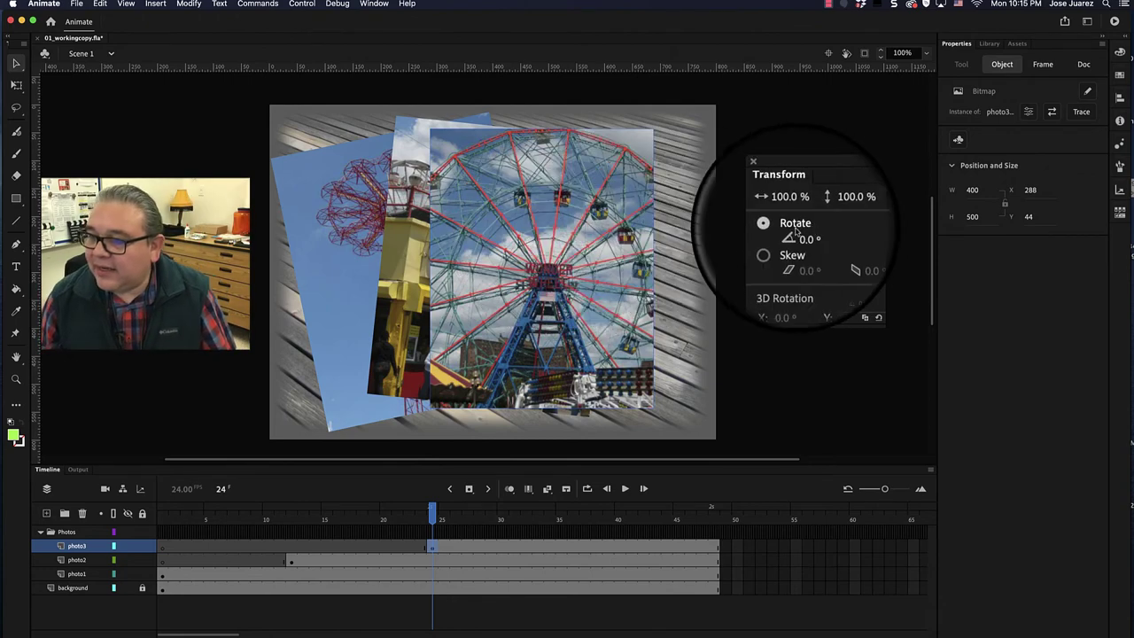
pyautogui.click(1030, 193)
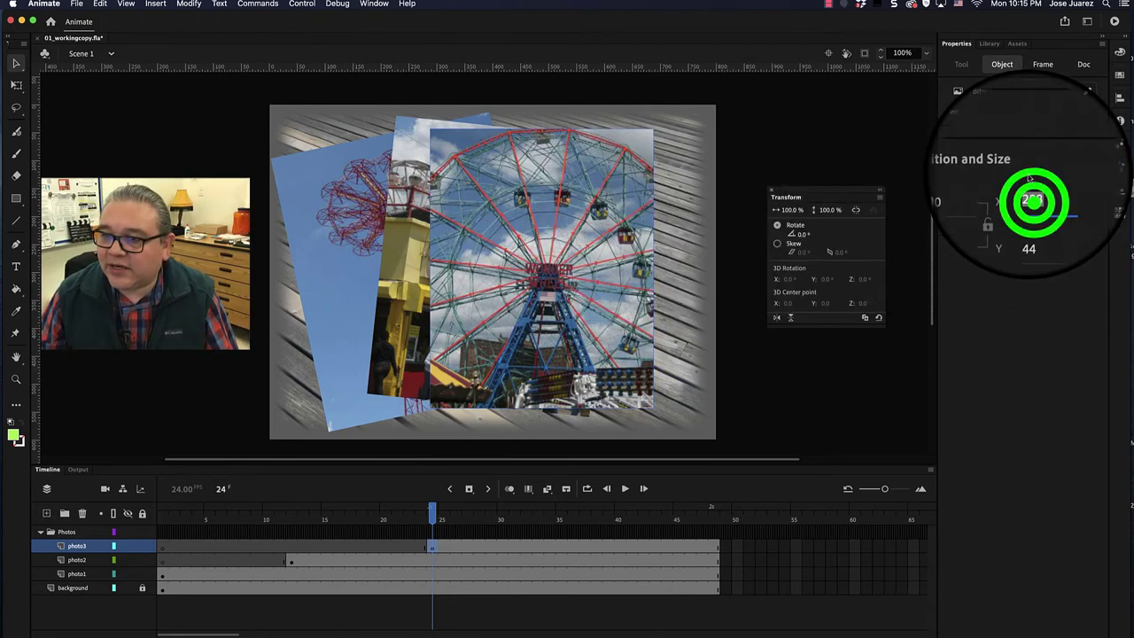
pyautogui.write('360')
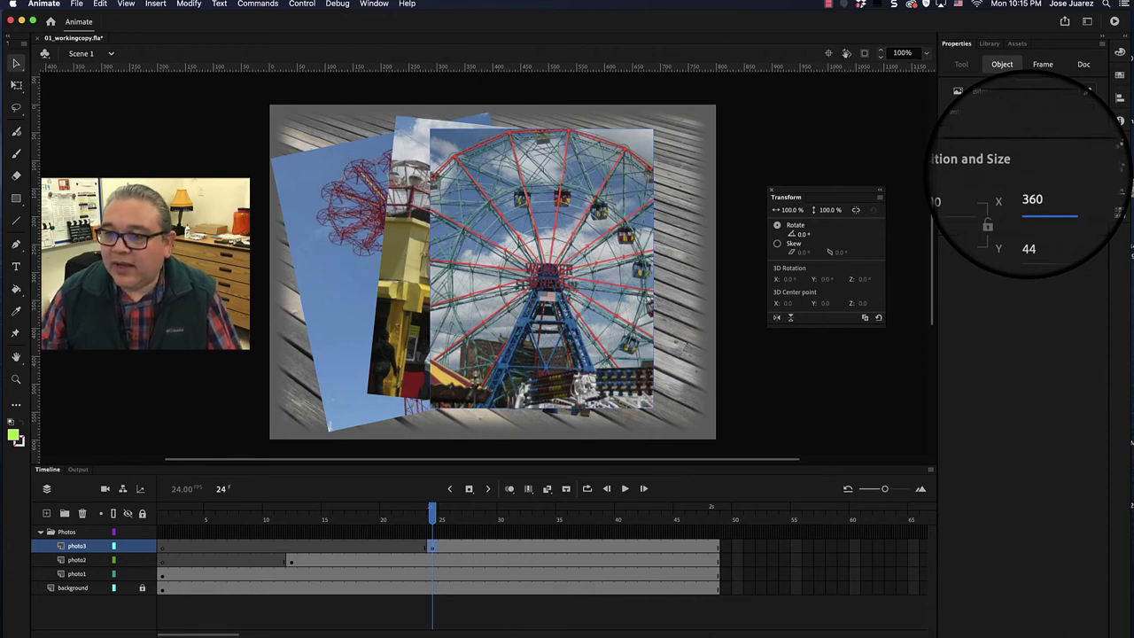
pyautogui.click(1028, 215)
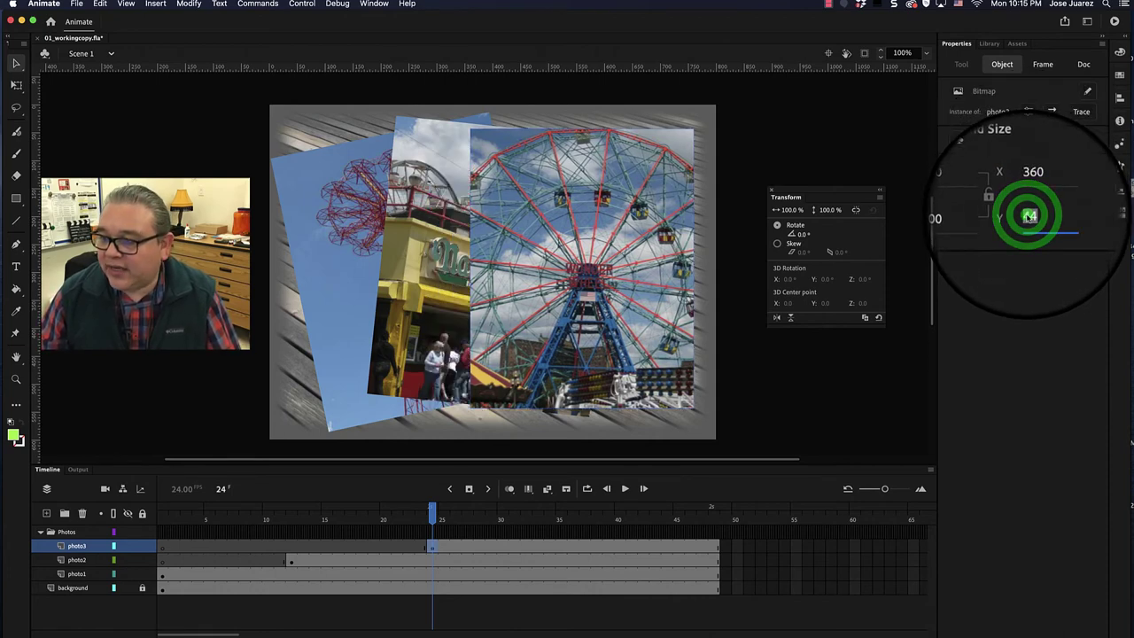
pyautogui.write('65')
pyautogui.press('Return')
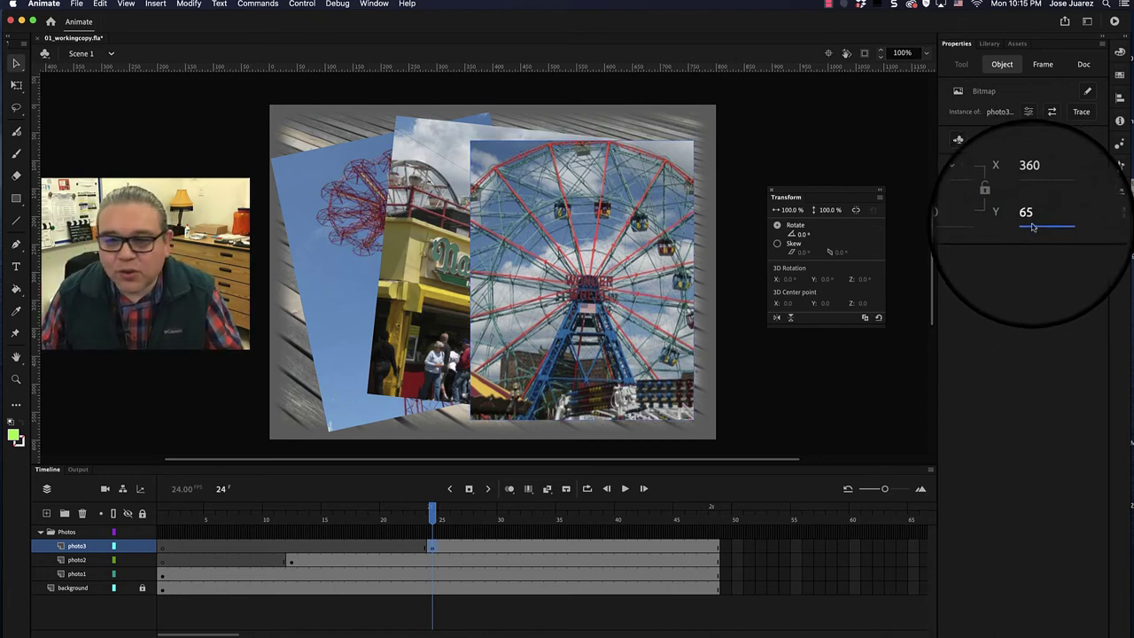
# Step: Close and reopen the Transform panel, and rotate the photo3 Ferris wheel image by -2°
pyautogui.click(771, 190)
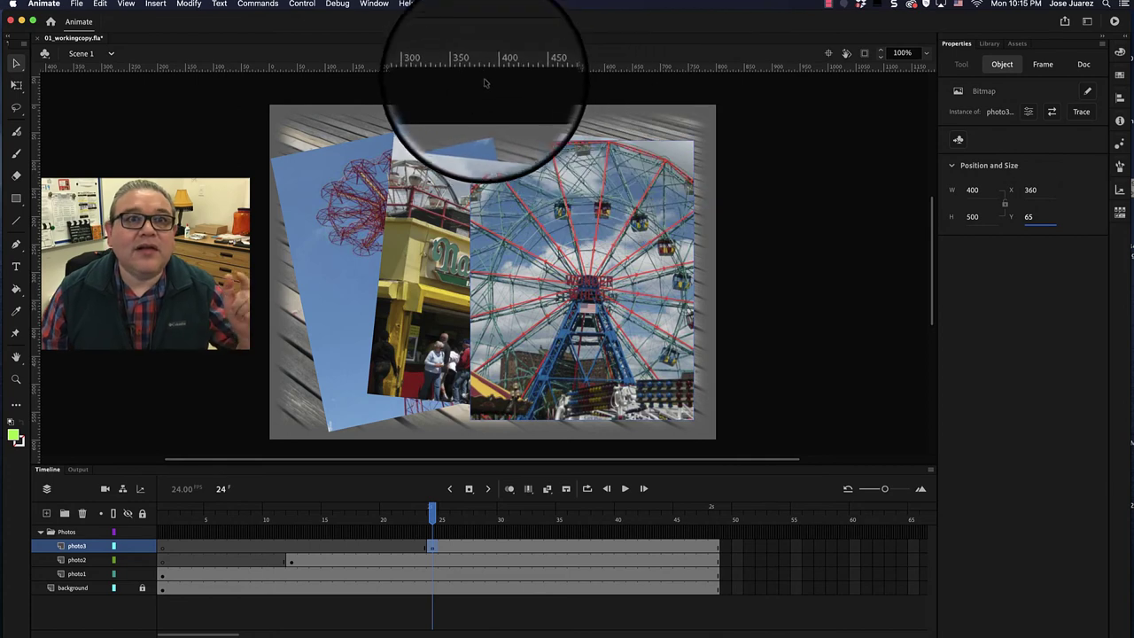
pyautogui.click(383, 5)
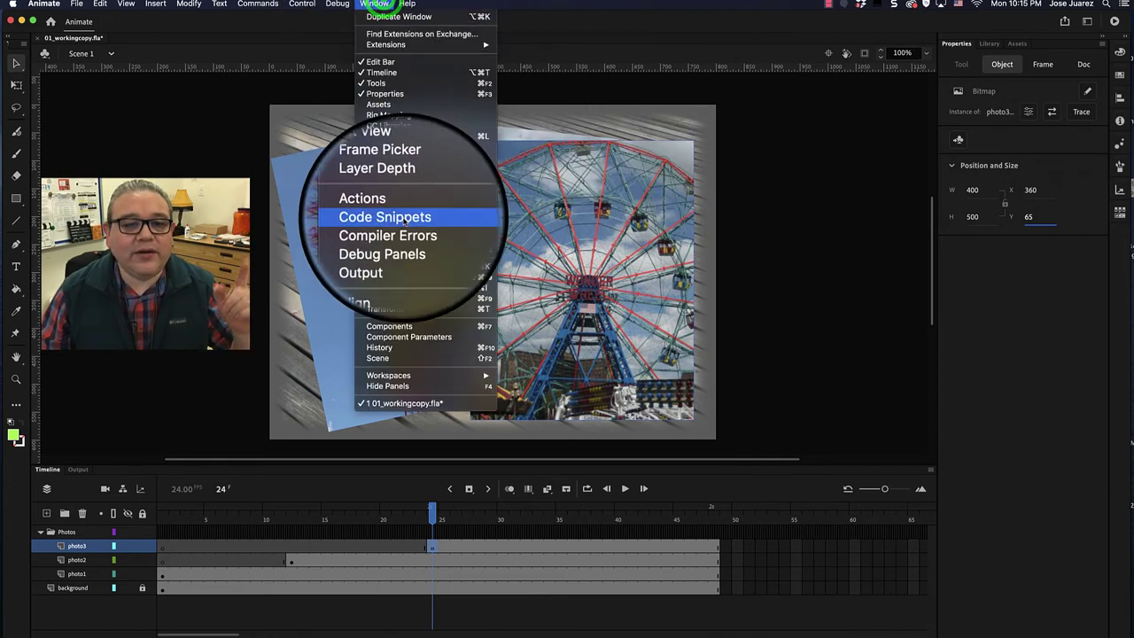
pyautogui.click(412, 320)
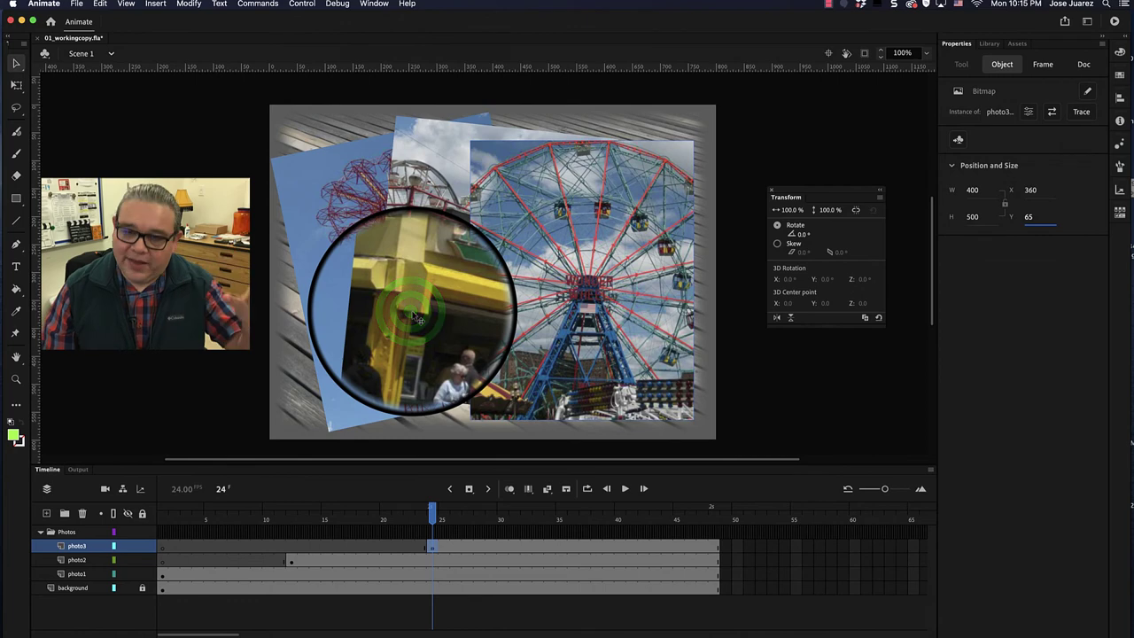
pyautogui.click(800, 234)
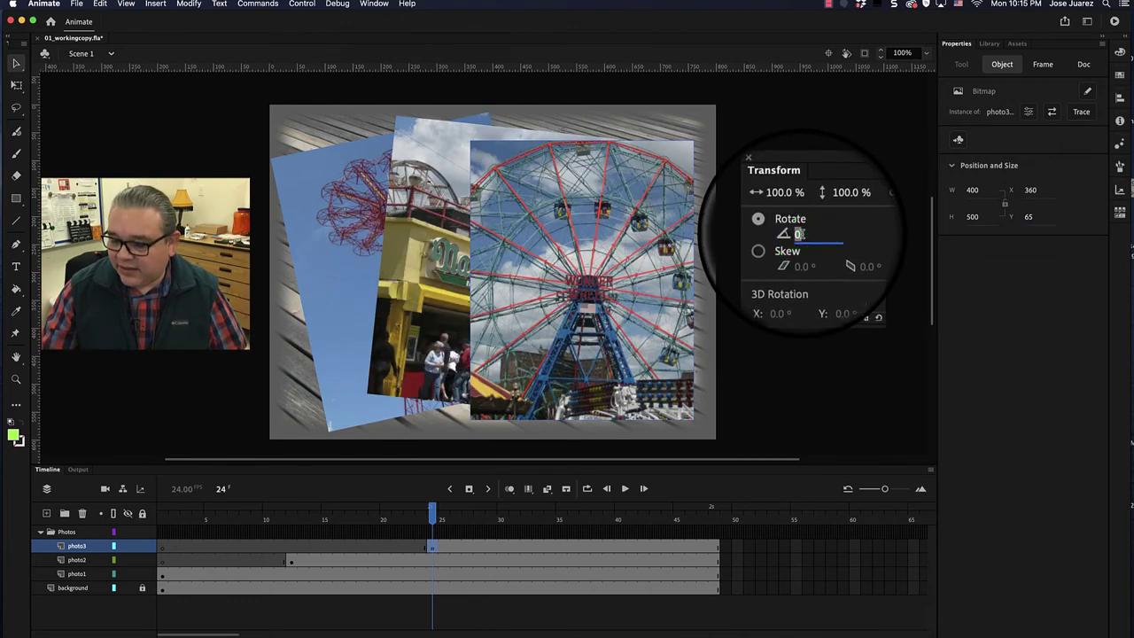
pyautogui.write('-2')
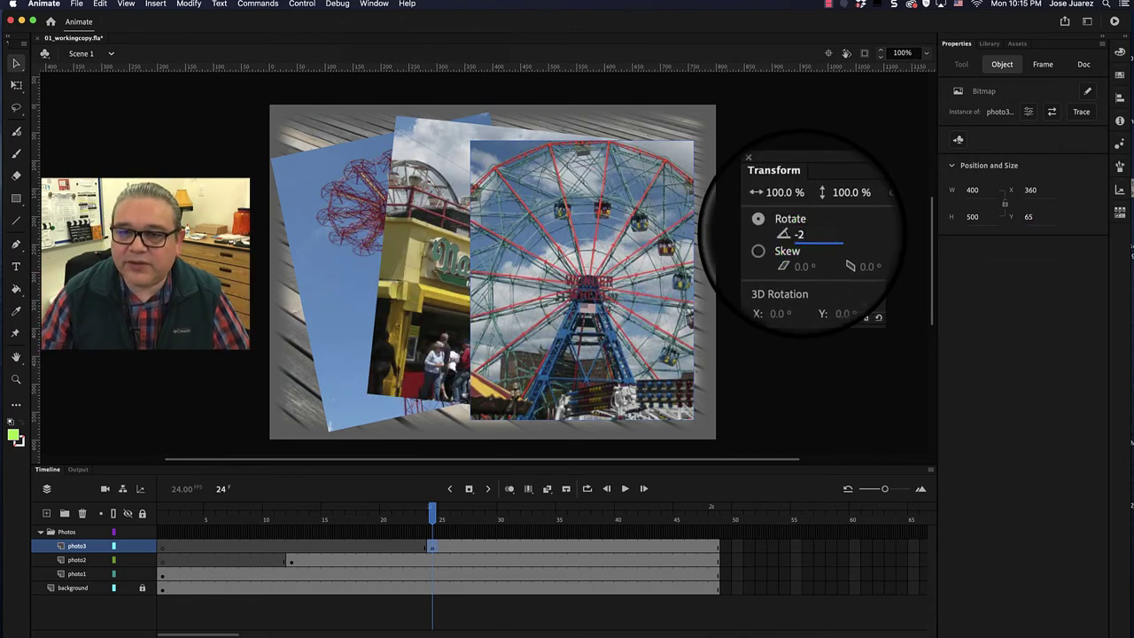
pyautogui.press('Return')
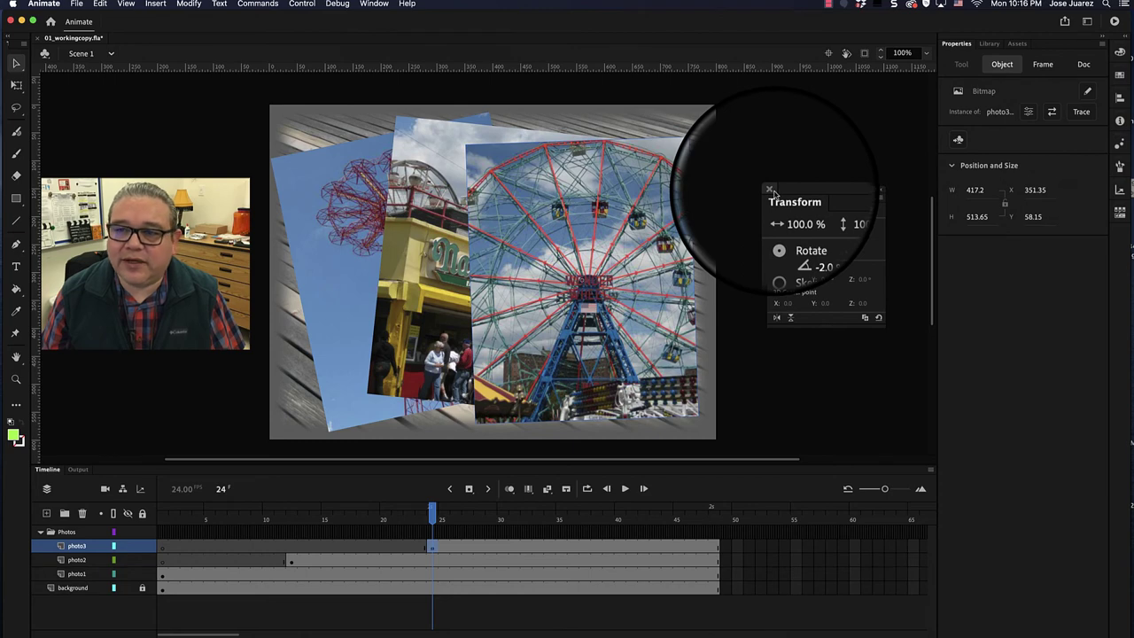
# Step: Bring the Transform panel back and dock it collapsed in the panel strip beside Properties
pyautogui.click(770, 189)
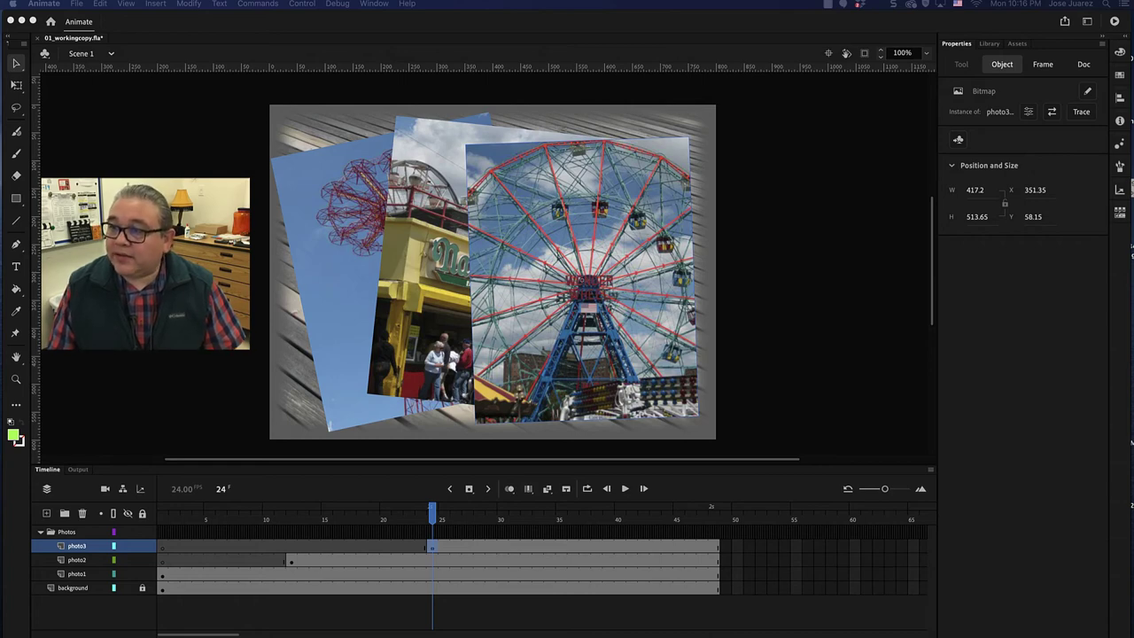
pyautogui.press('super+t')
pyautogui.click(835, 186)
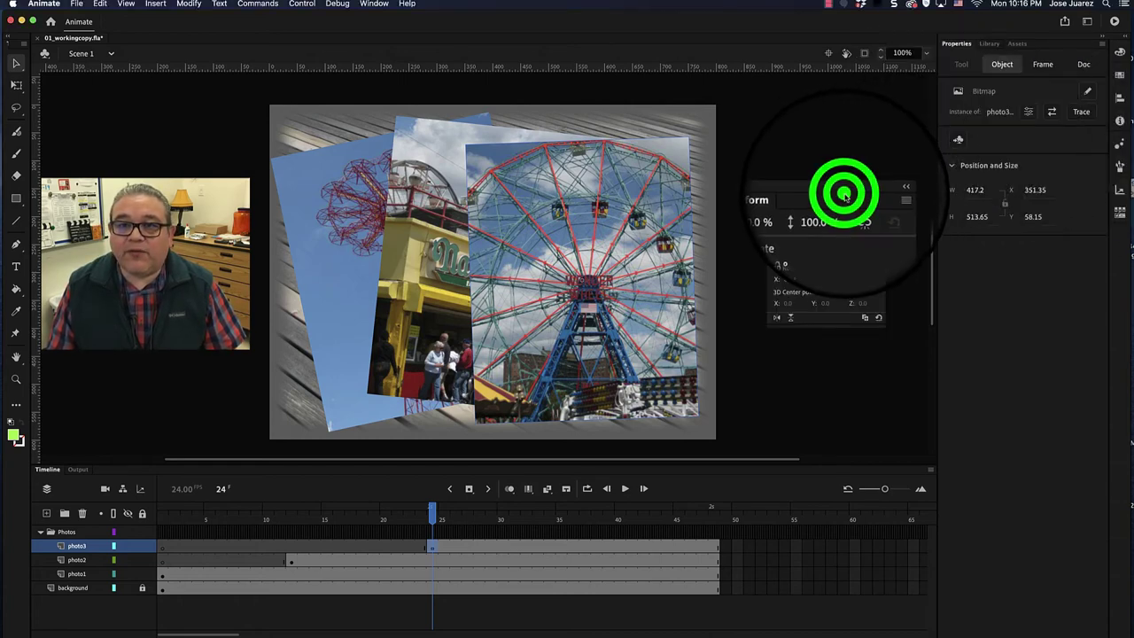
pyautogui.click(801, 182)
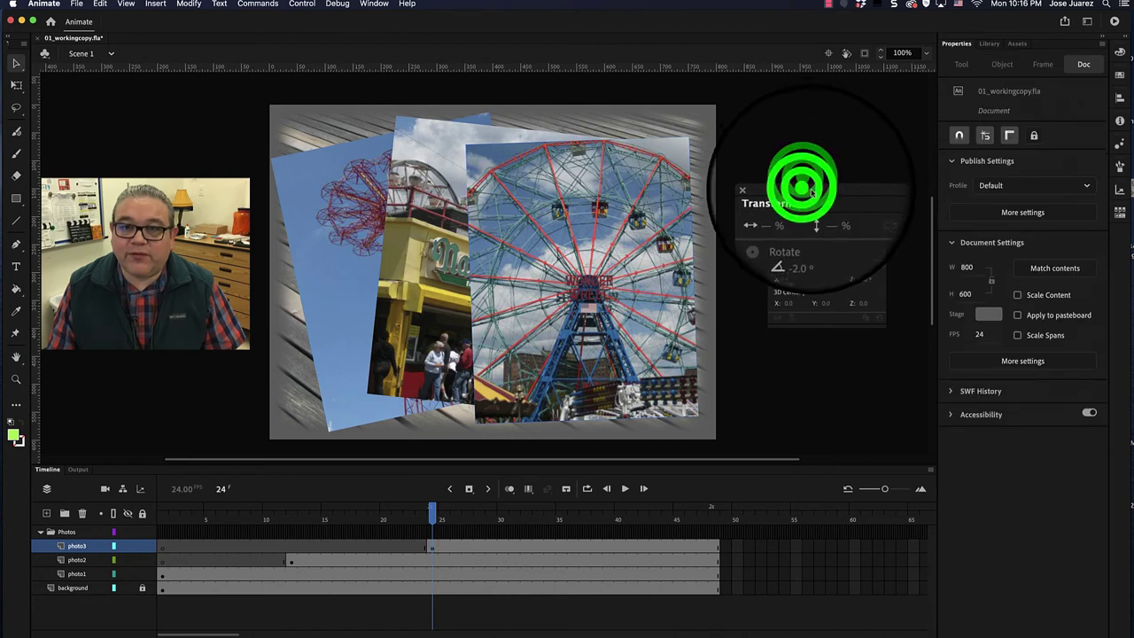
pyautogui.moveTo(828, 167); pyautogui.dragTo(1117, 232)
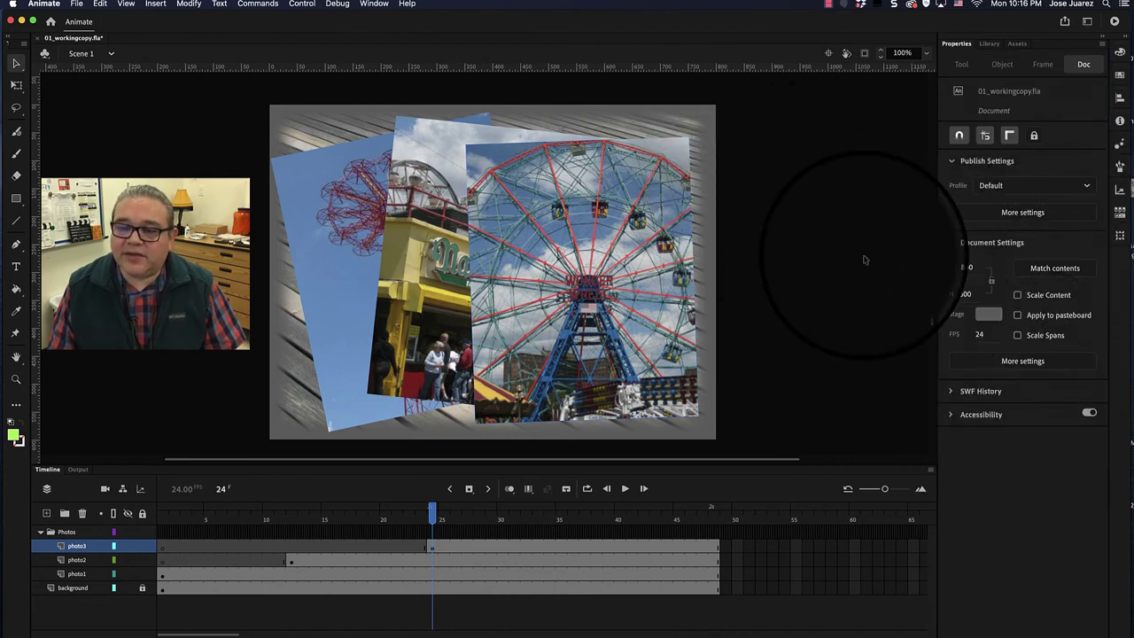
pyautogui.click(1117, 237)
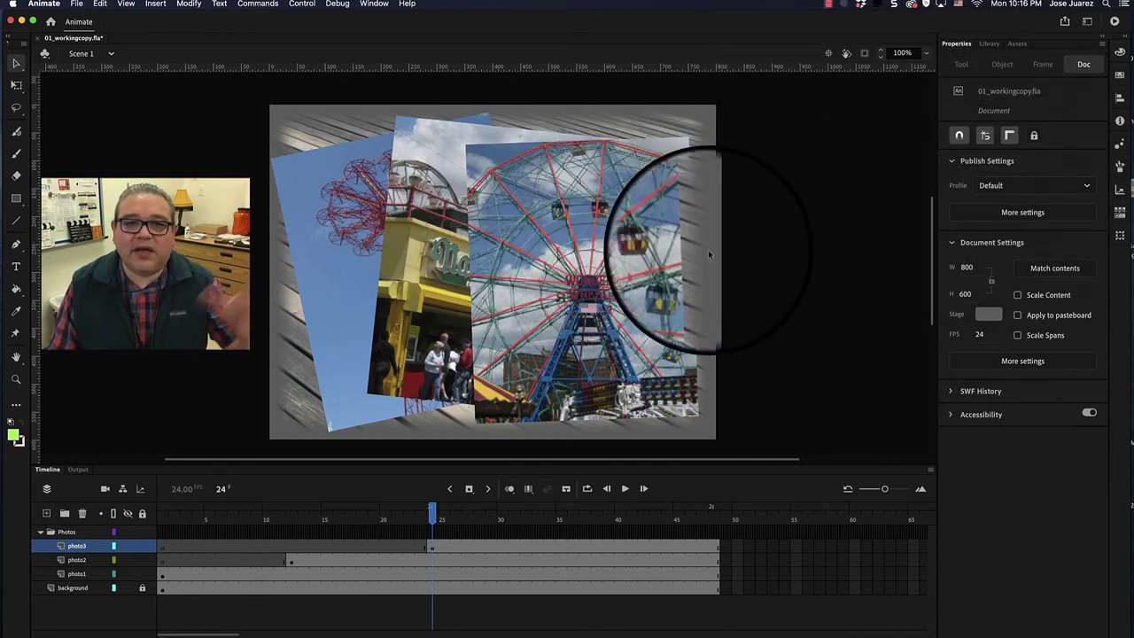
pyautogui.click(374, 3)
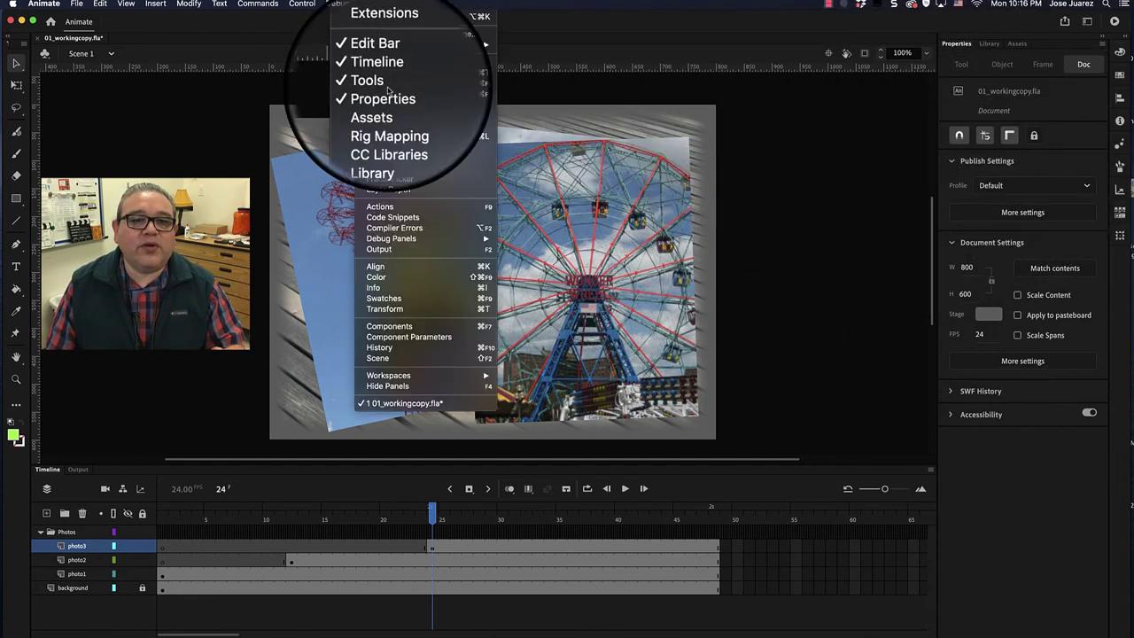
pyautogui.moveTo(389, 375)
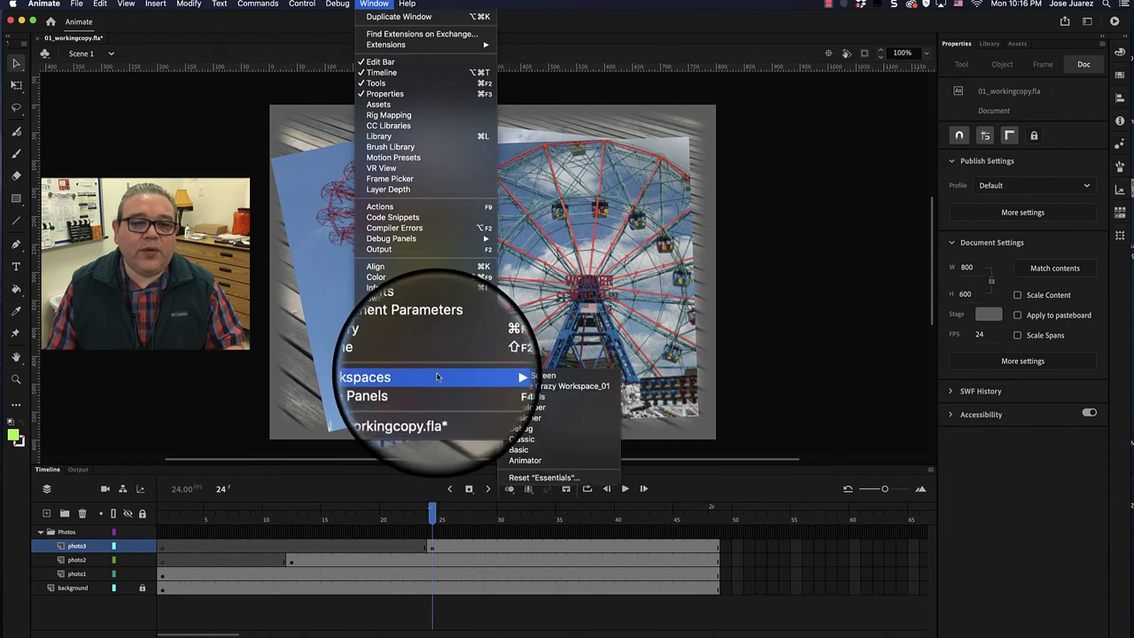
pyautogui.click(746, 17)
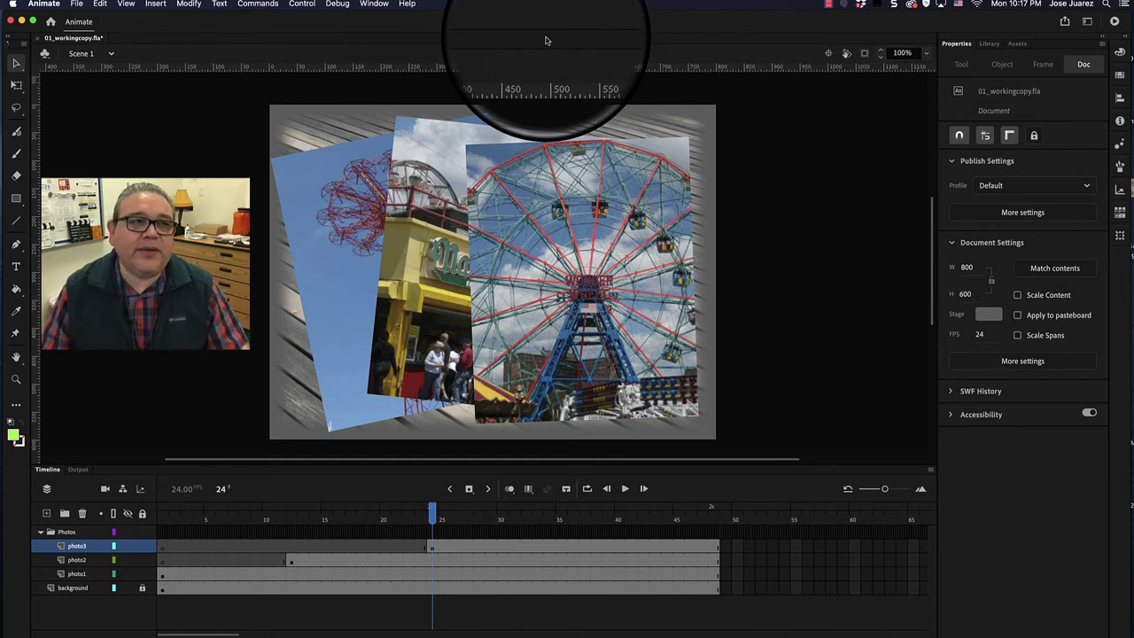
# Step: Save the changes to 01_workingcopy.fla
pyautogui.click(77, 4)
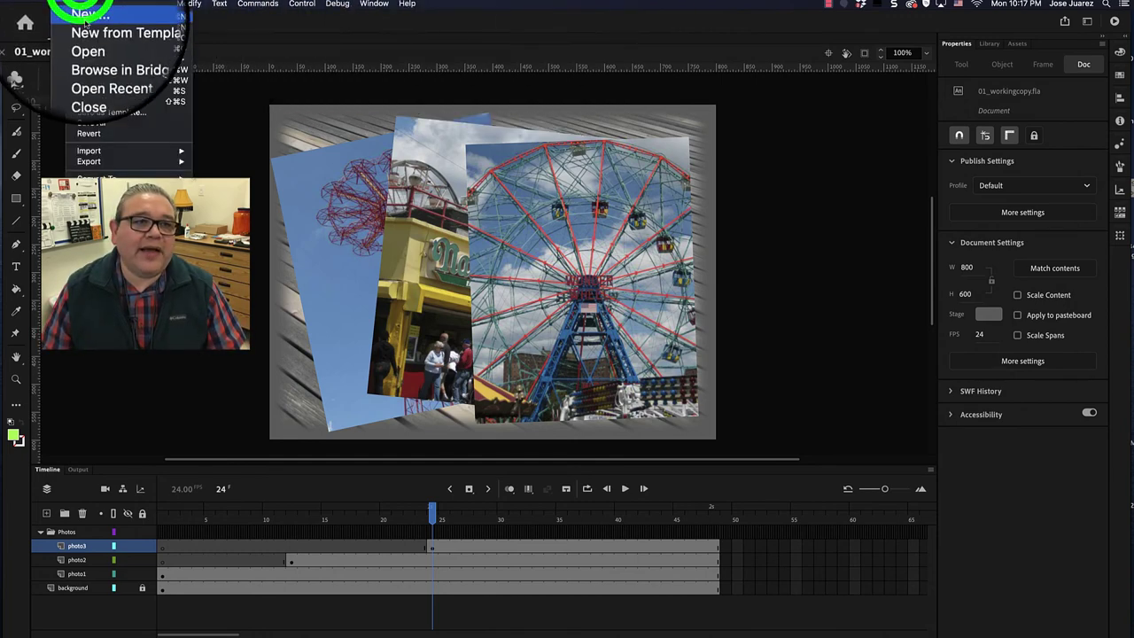
pyautogui.click(84, 91)
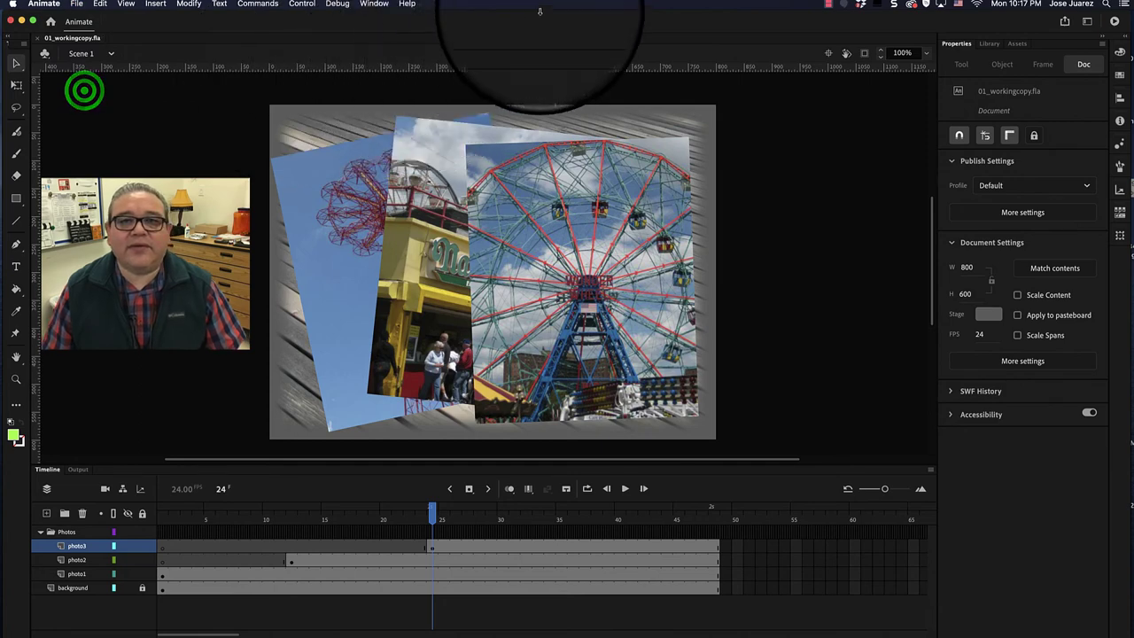
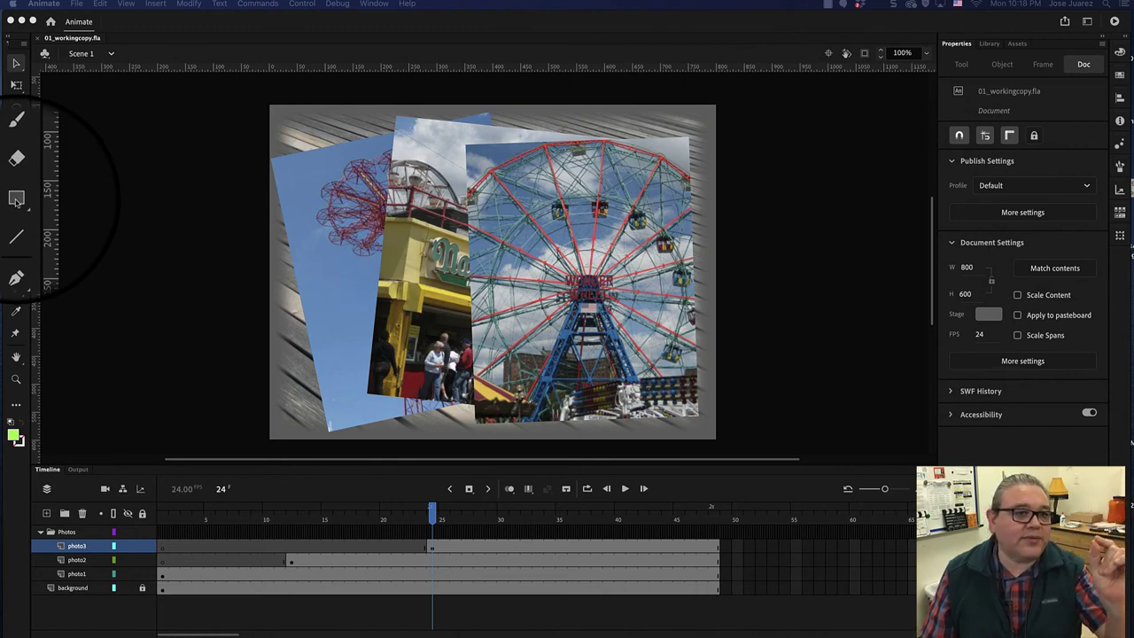
# Step: Examine which tools are grouped with the Rectangle, Pen and Lasso tools
pyautogui.click(16, 200)
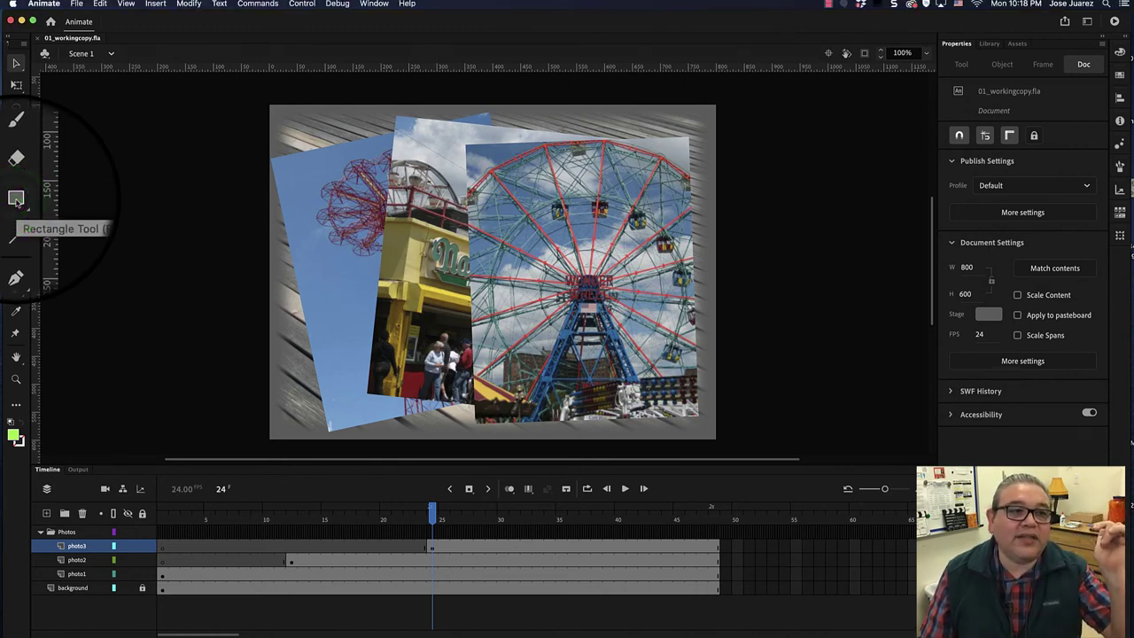
pyautogui.click(16, 200)
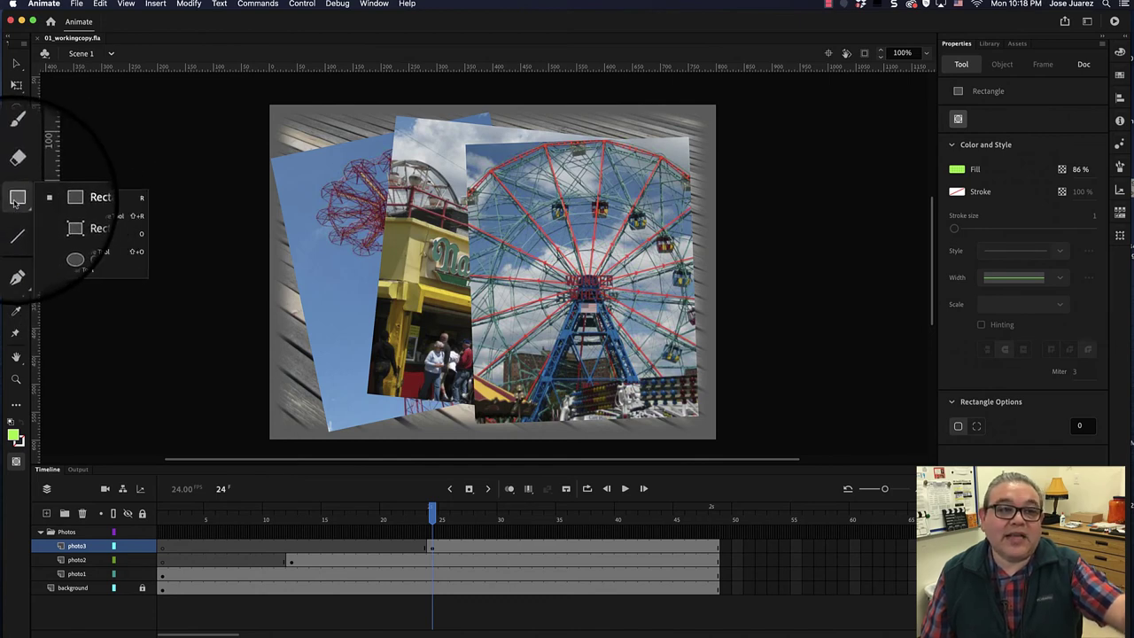
pyautogui.click(16, 198)
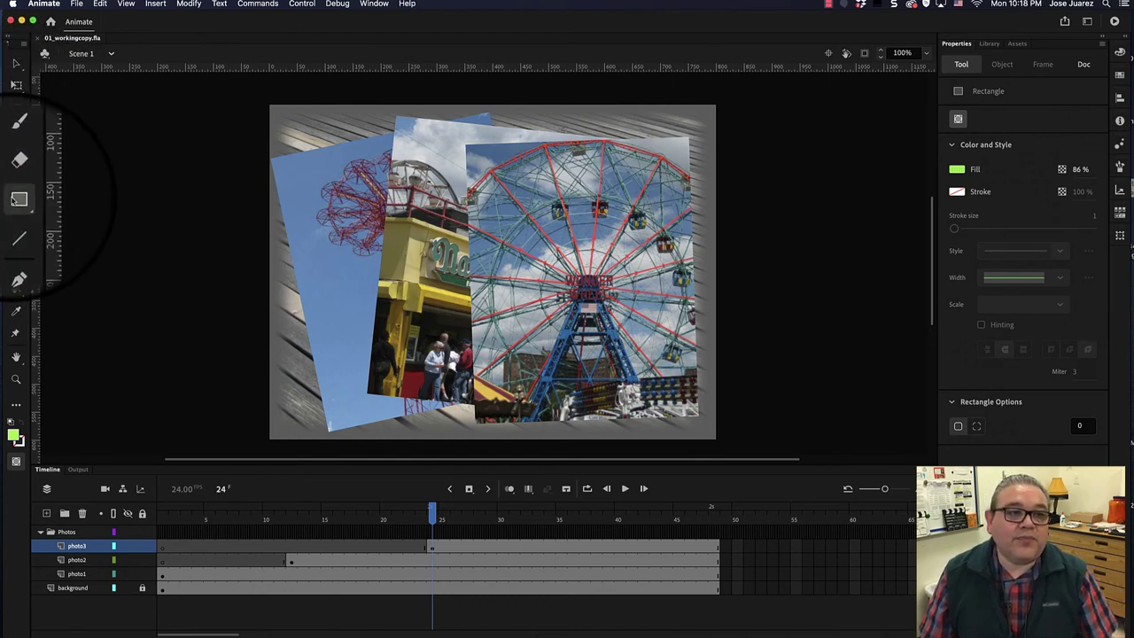
pyautogui.click(15, 200)
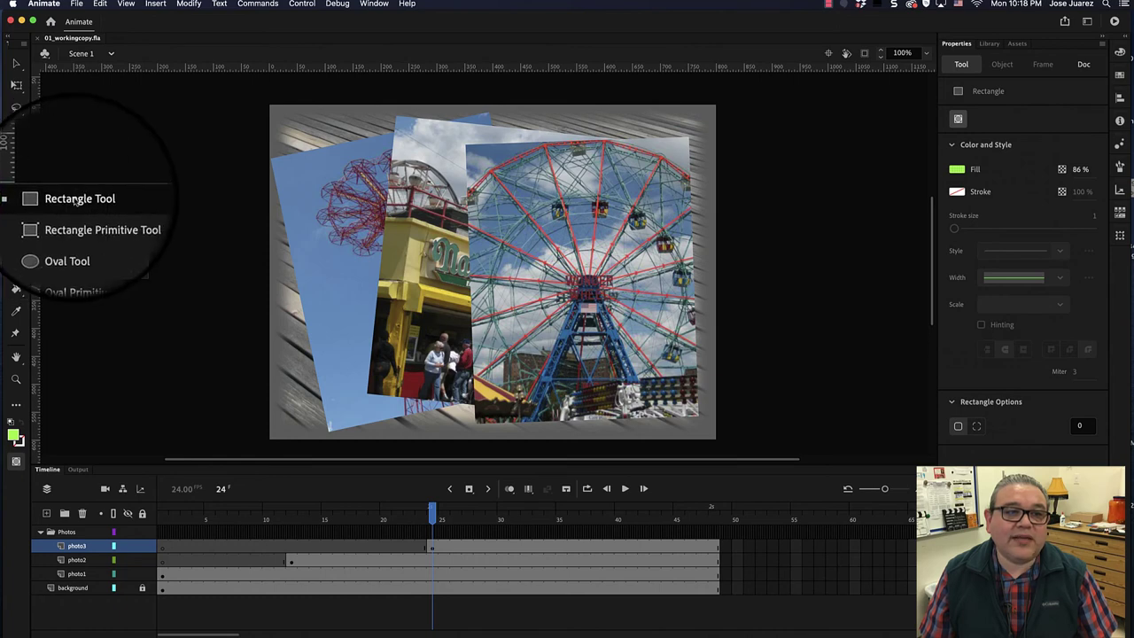
pyautogui.click(17, 199)
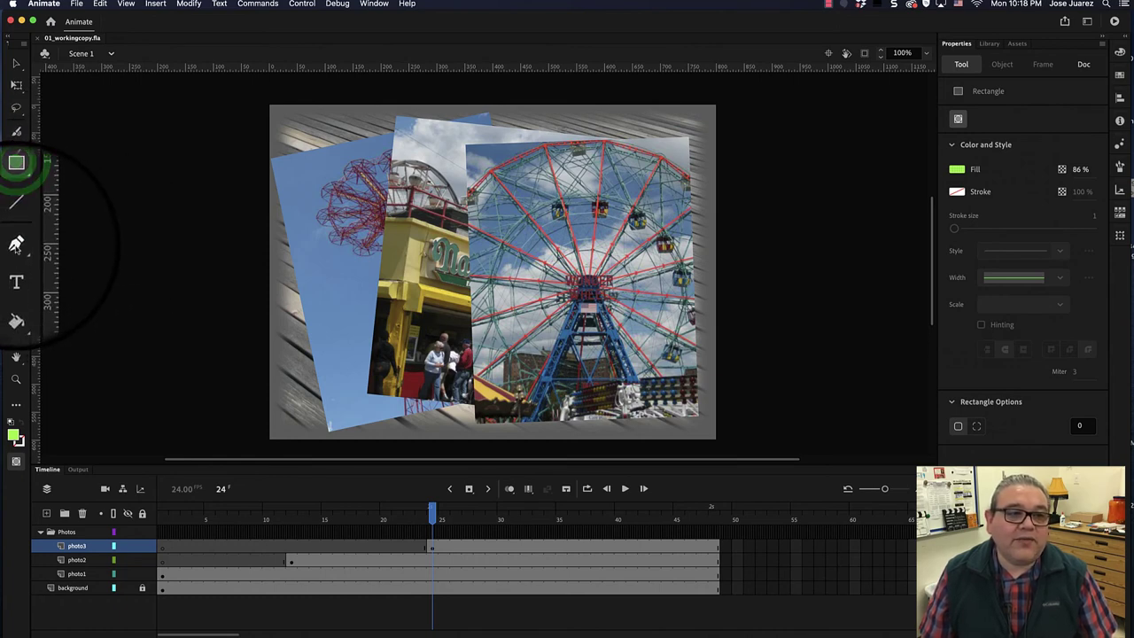
pyautogui.click(16, 245)
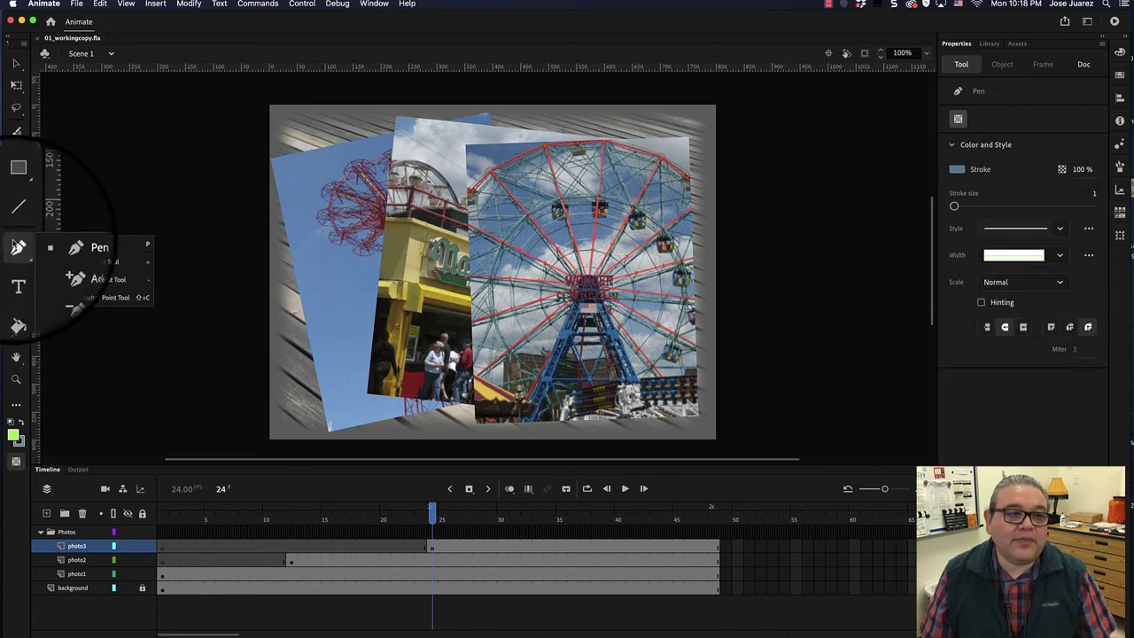
pyautogui.click(16, 245)
pyautogui.click(16, 108)
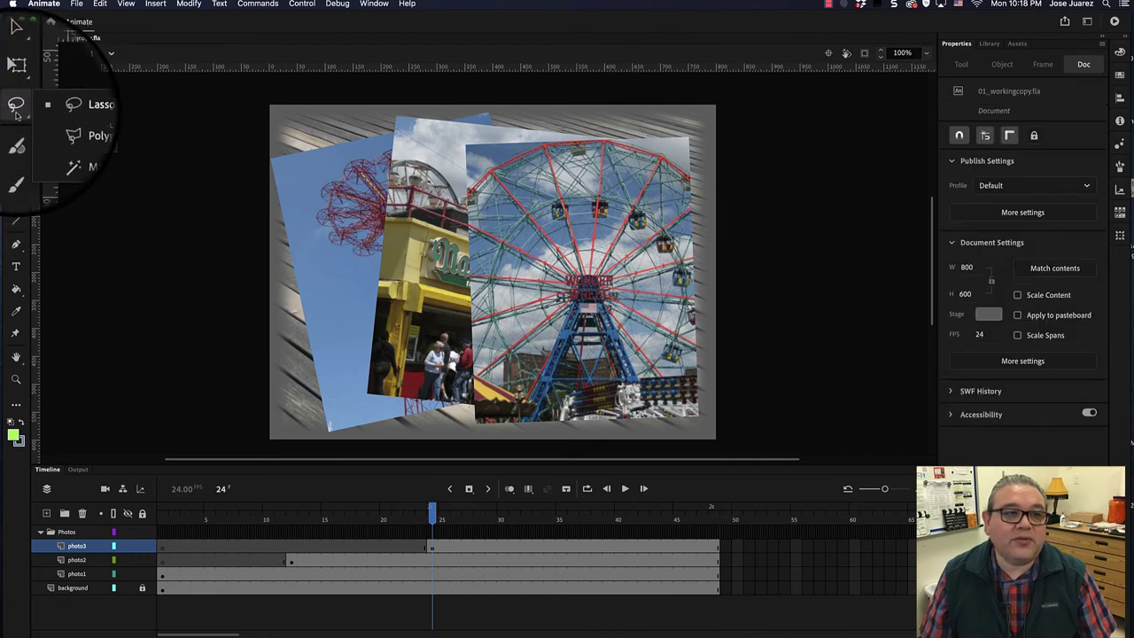
pyautogui.click(17, 108)
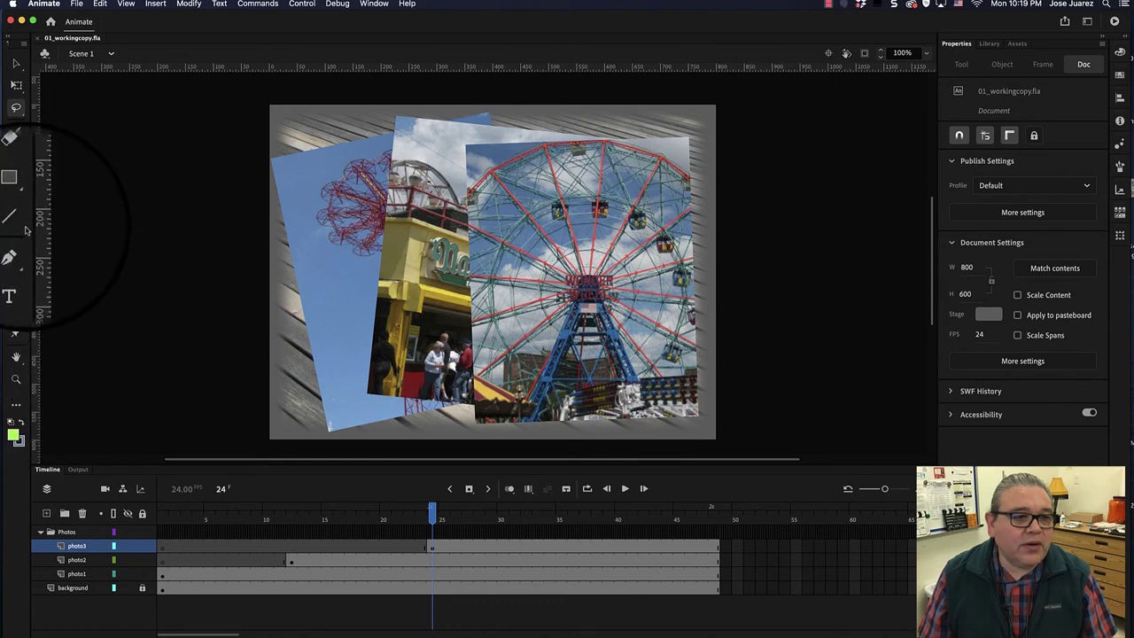
# Step: Look at the options of the Zoom, Rectangle and Fluid Brush tools, and return to the Selection tool
pyautogui.click(16, 379)
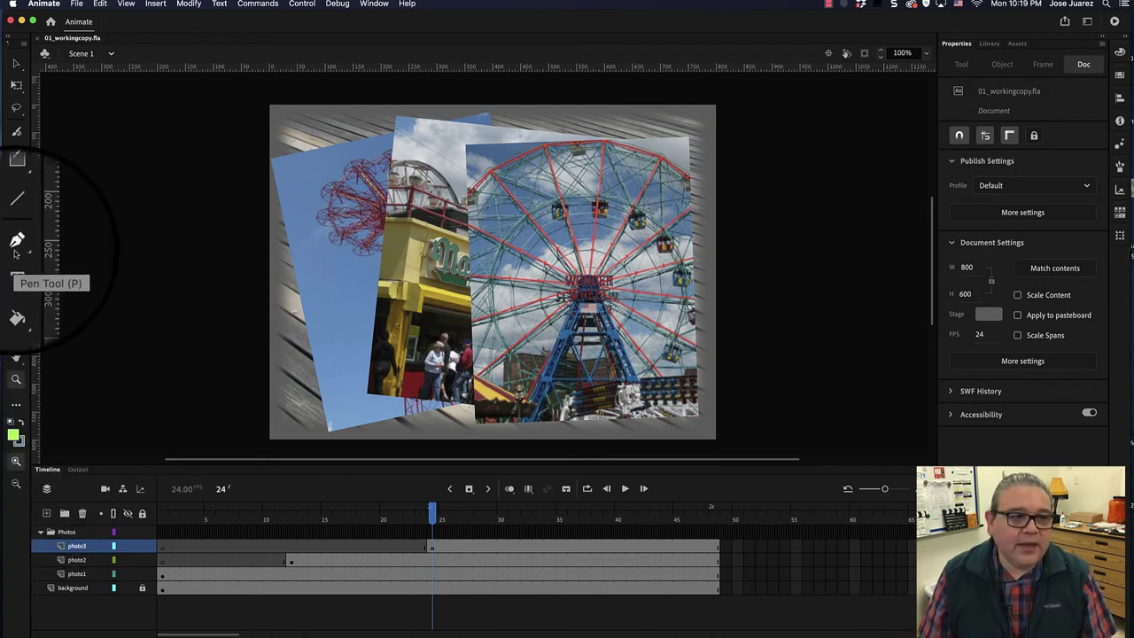
pyautogui.click(16, 200)
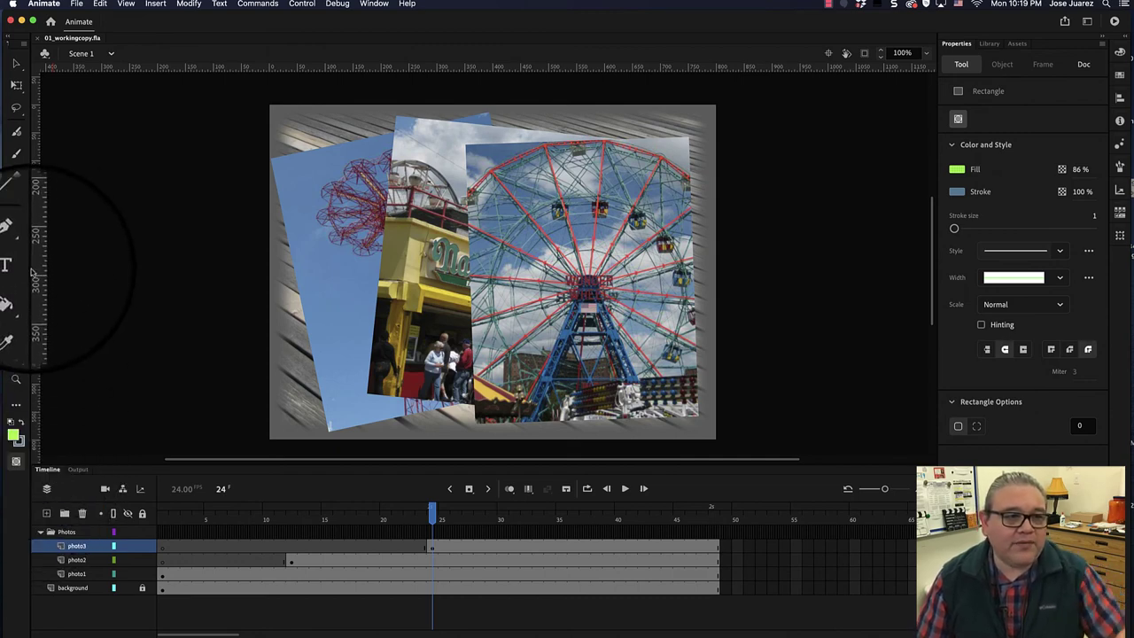
pyautogui.click(15, 124)
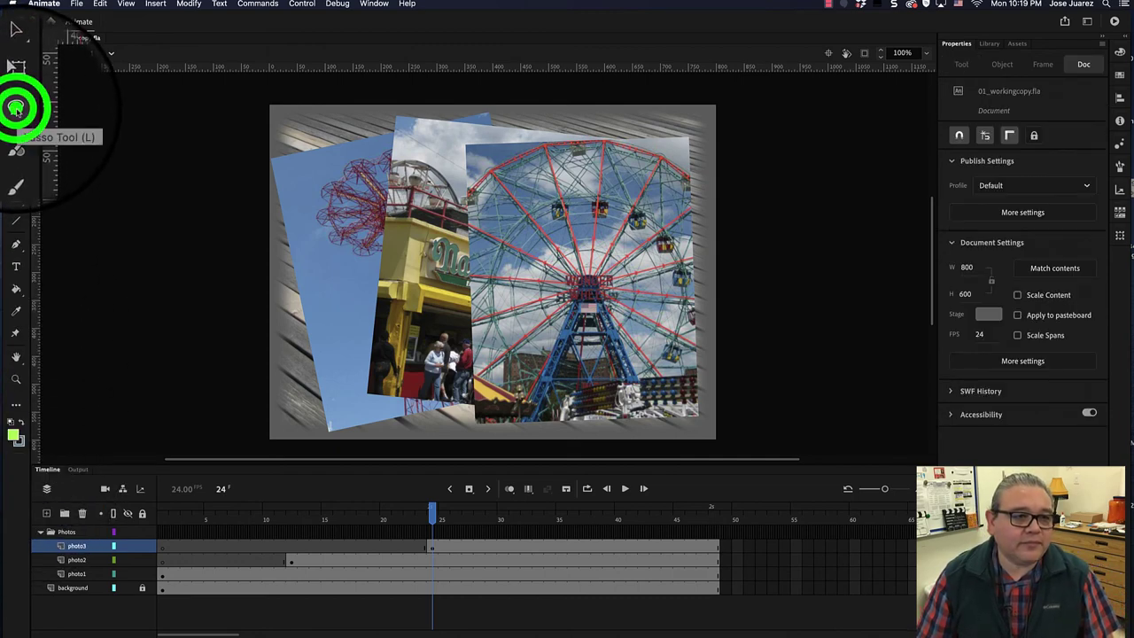
pyautogui.click(15, 133)
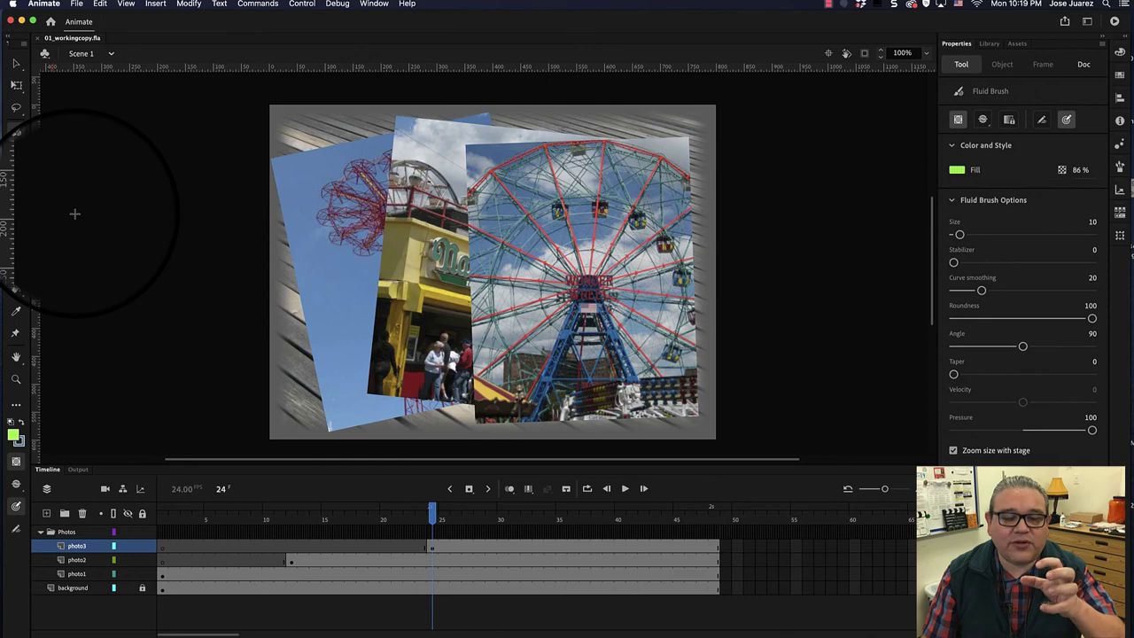
pyautogui.click(16, 64)
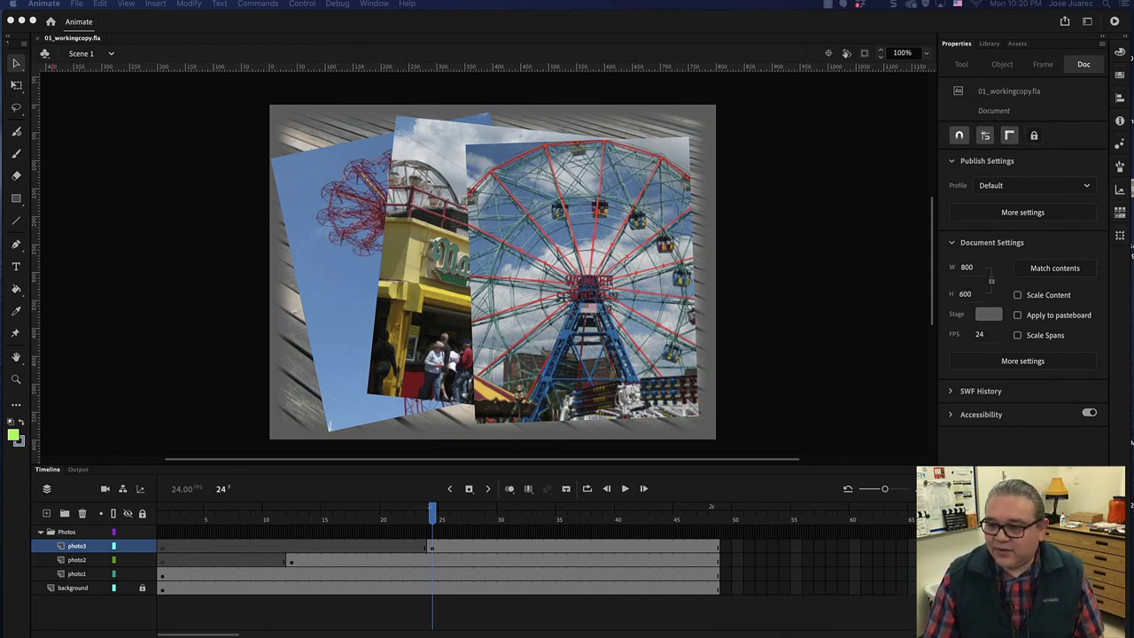
# Step: Add a new layer above the Photos folder and name it Stars
pyautogui.click(55, 532)
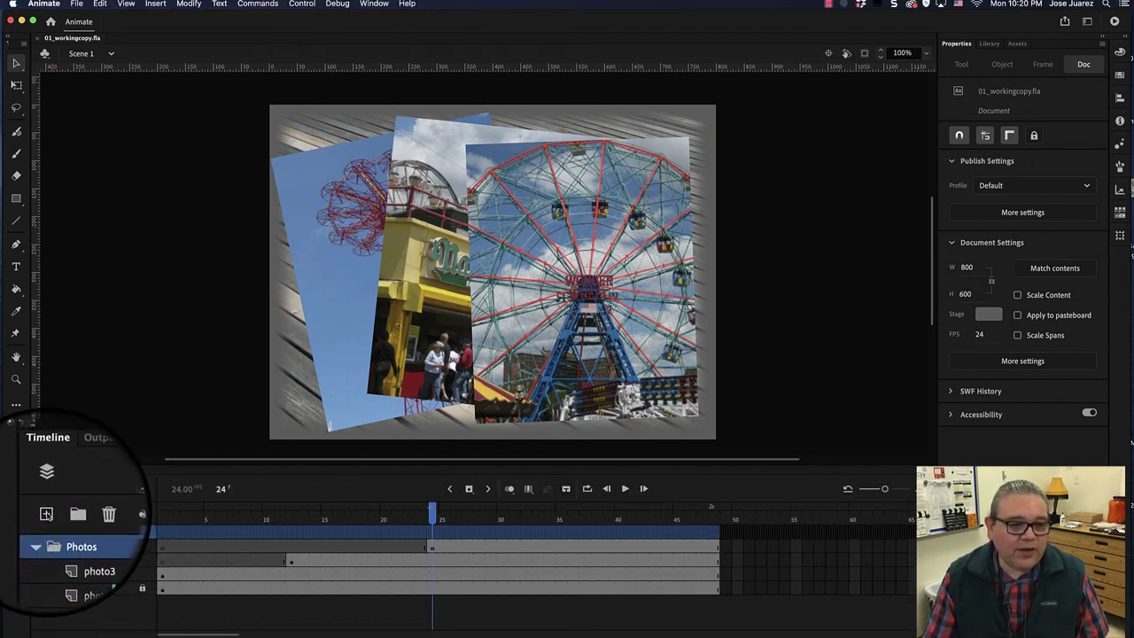
pyautogui.click(46, 514)
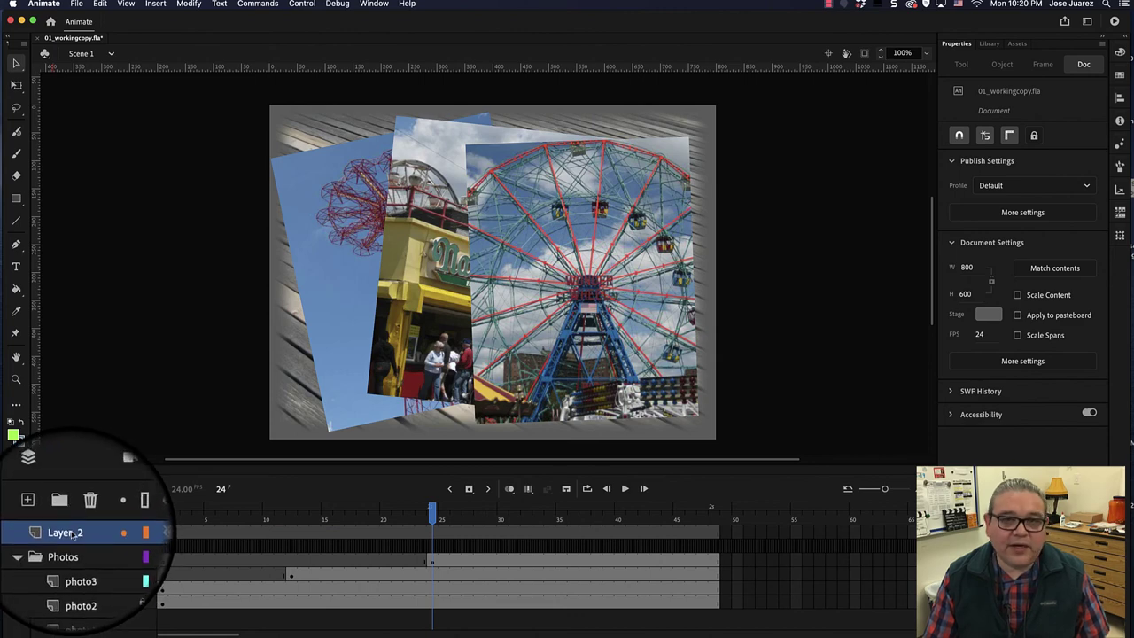
pyautogui.doubleClick(76, 531)
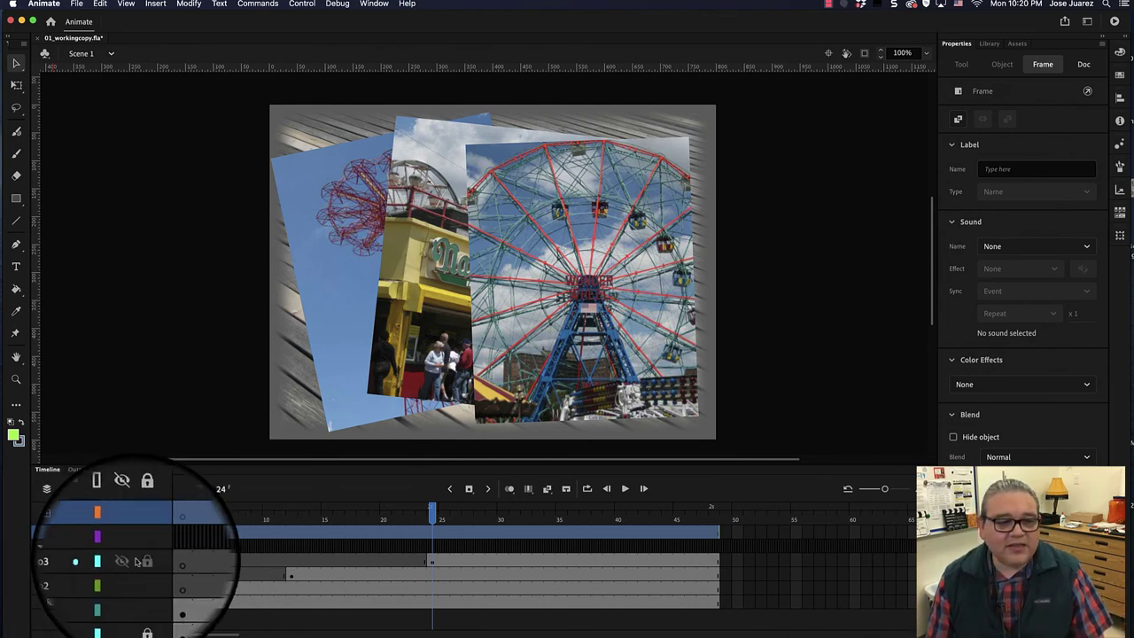
# Step: Lock the photo1, photo2 and photo3 layers
pyautogui.click(142, 602)
pyautogui.click(144, 574)
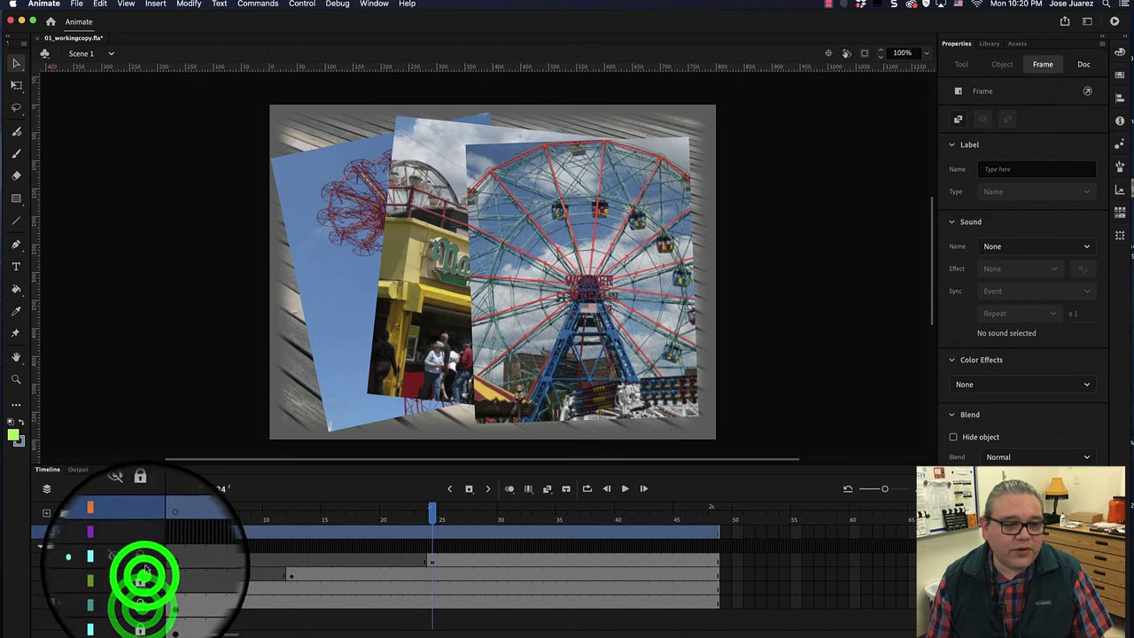
pyautogui.click(141, 560)
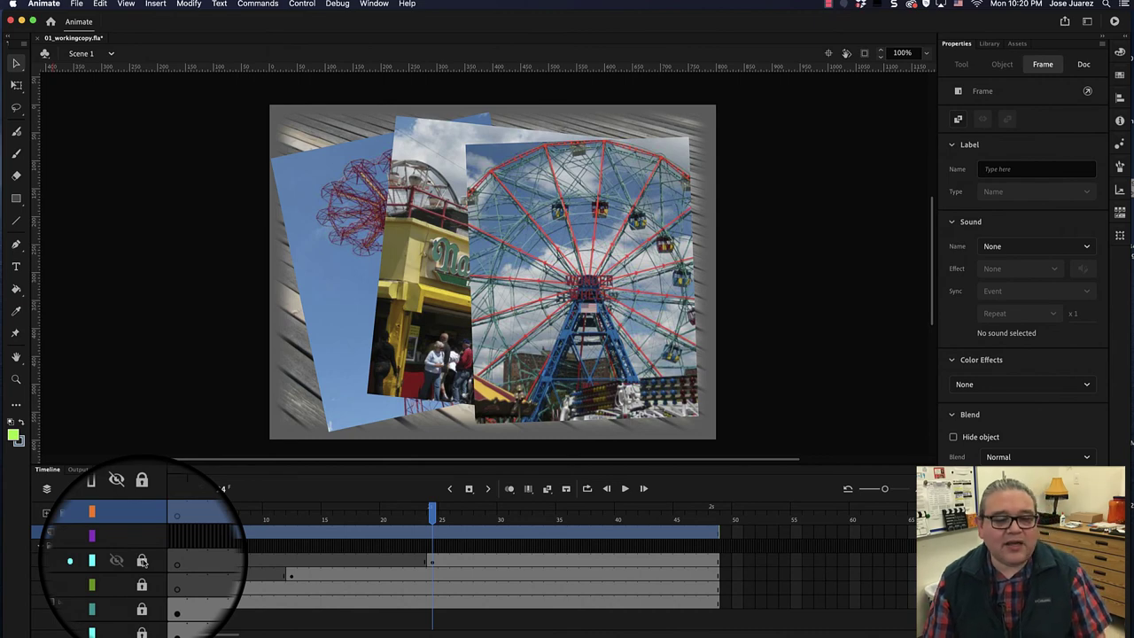
# Step: Test on the stage whether the photos on the locked layers can be selected
pyautogui.click(506, 212)
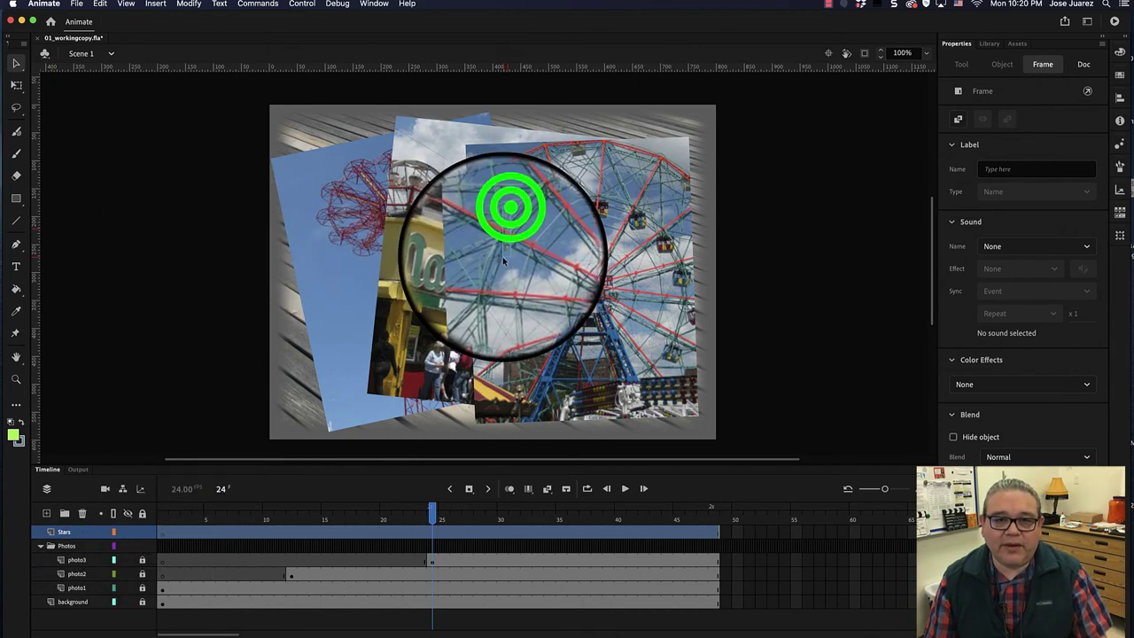
pyautogui.click(561, 283)
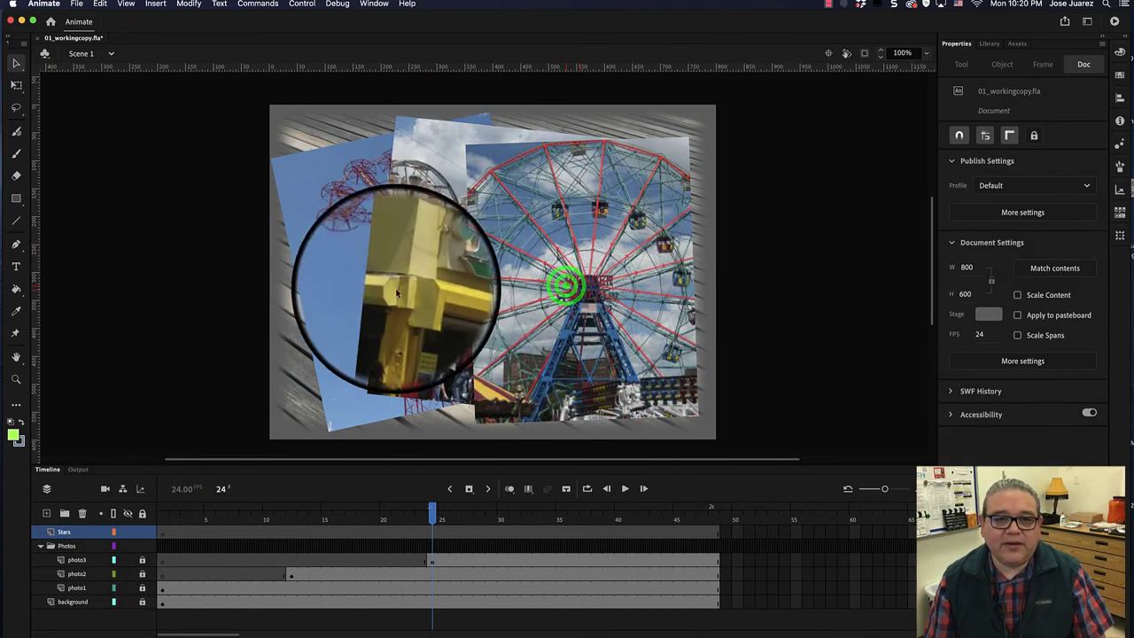
pyautogui.click(356, 261)
pyautogui.click(531, 283)
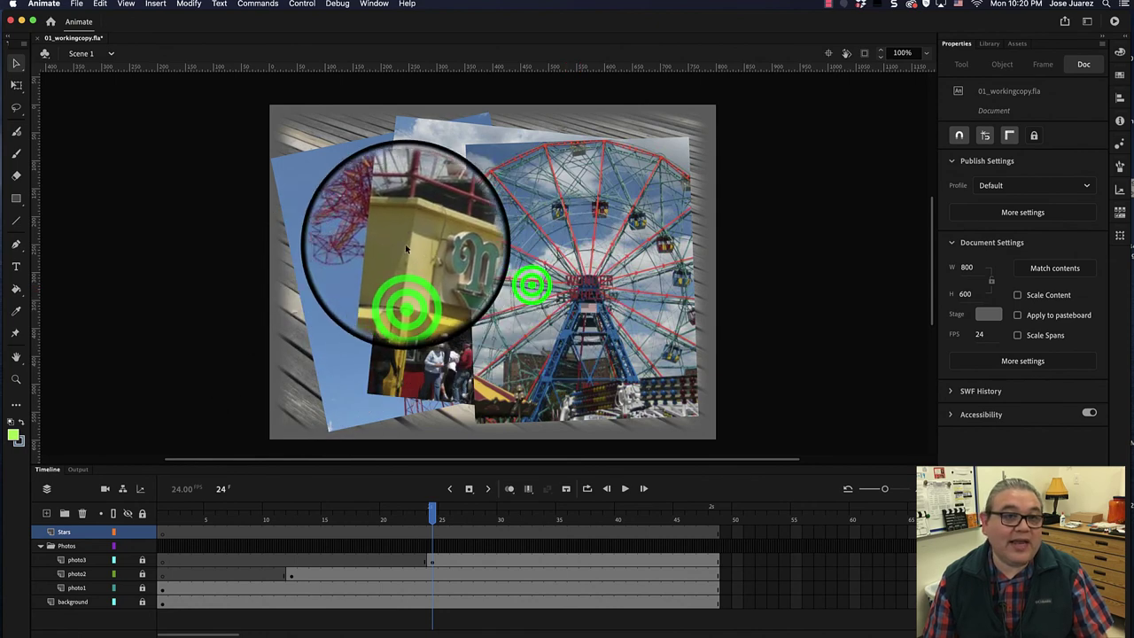
pyautogui.click(358, 253)
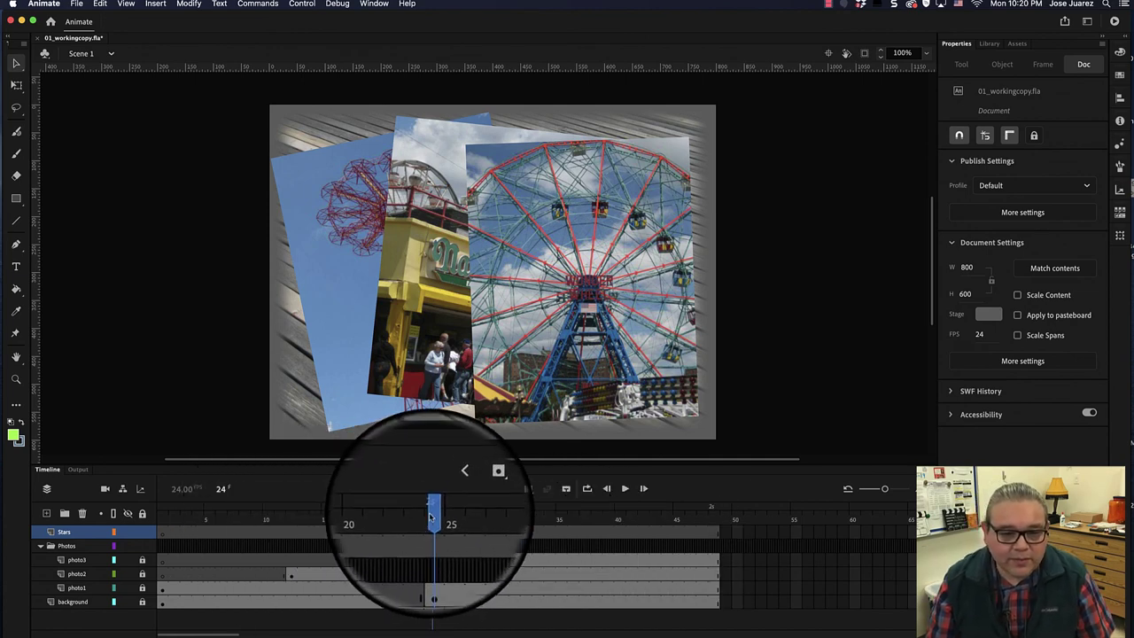
# Step: Insert a keyframe at frame 36 on the Stars layer
pyautogui.moveTo(432, 514); pyautogui.dragTo(573, 512)
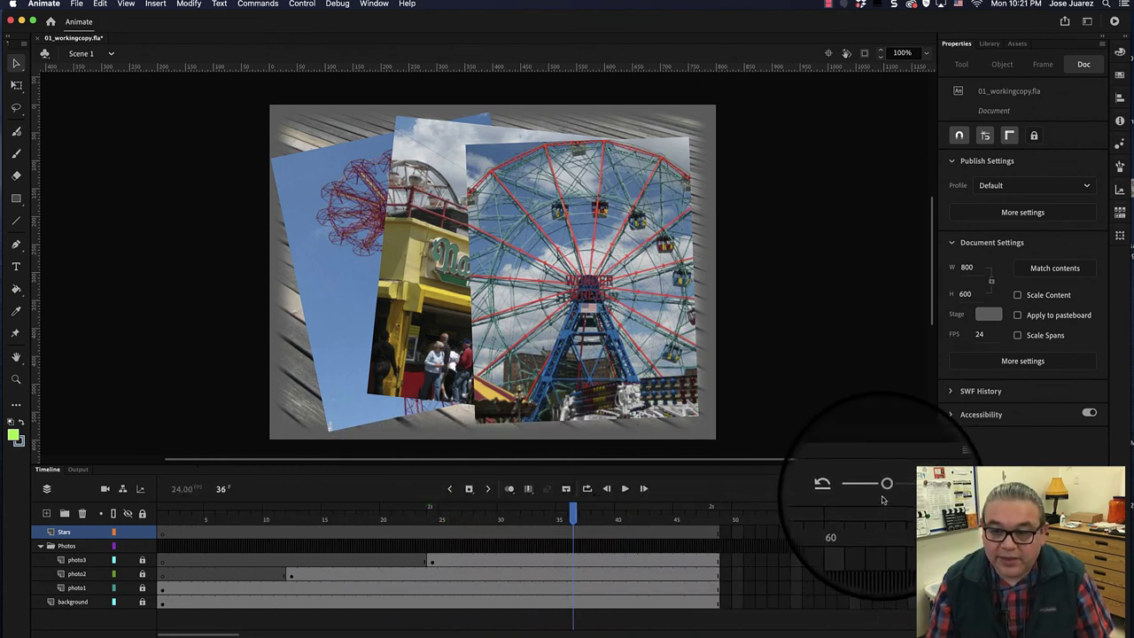
pyautogui.moveTo(884, 491); pyautogui.dragTo(892, 490)
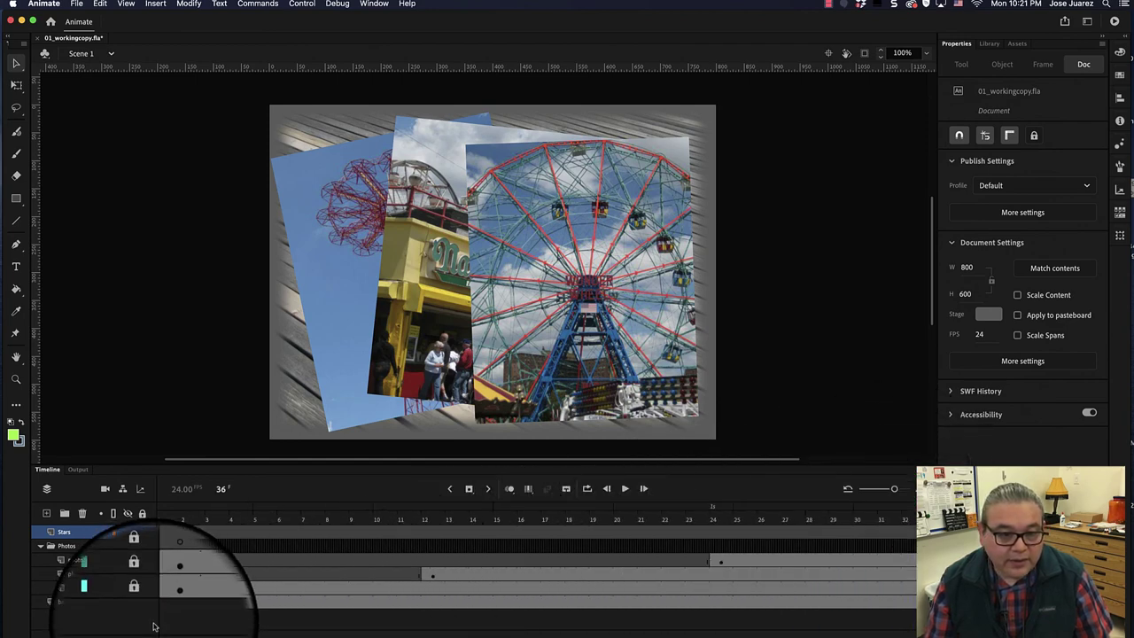
pyautogui.moveTo(167, 634); pyautogui.dragTo(182, 634)
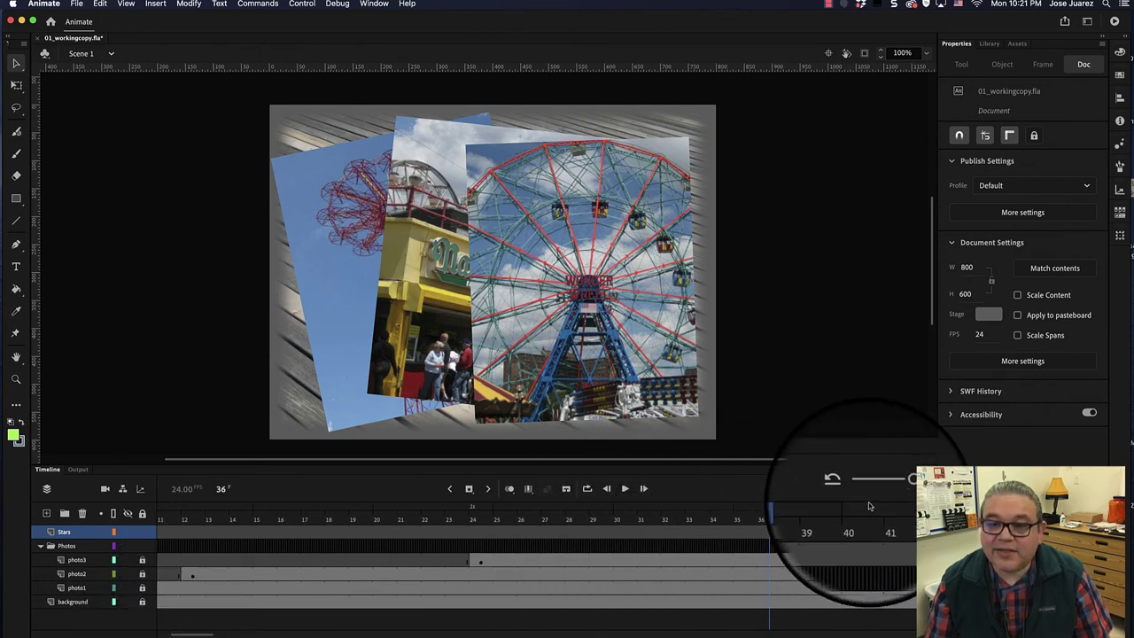
pyautogui.moveTo(893, 489); pyautogui.dragTo(890, 489)
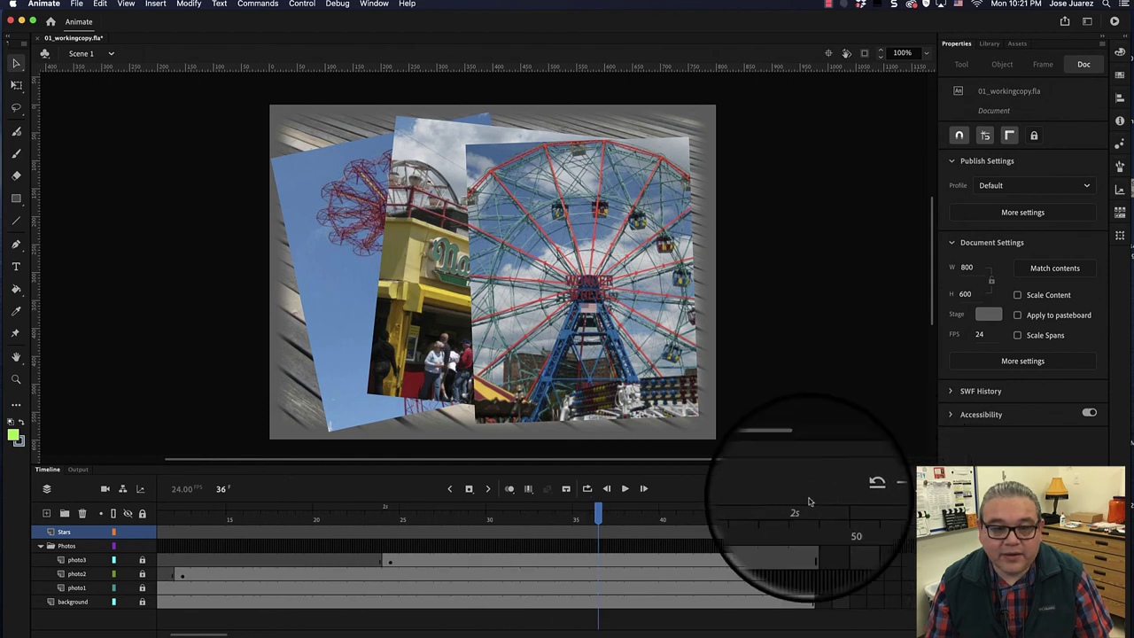
pyautogui.click(198, 616)
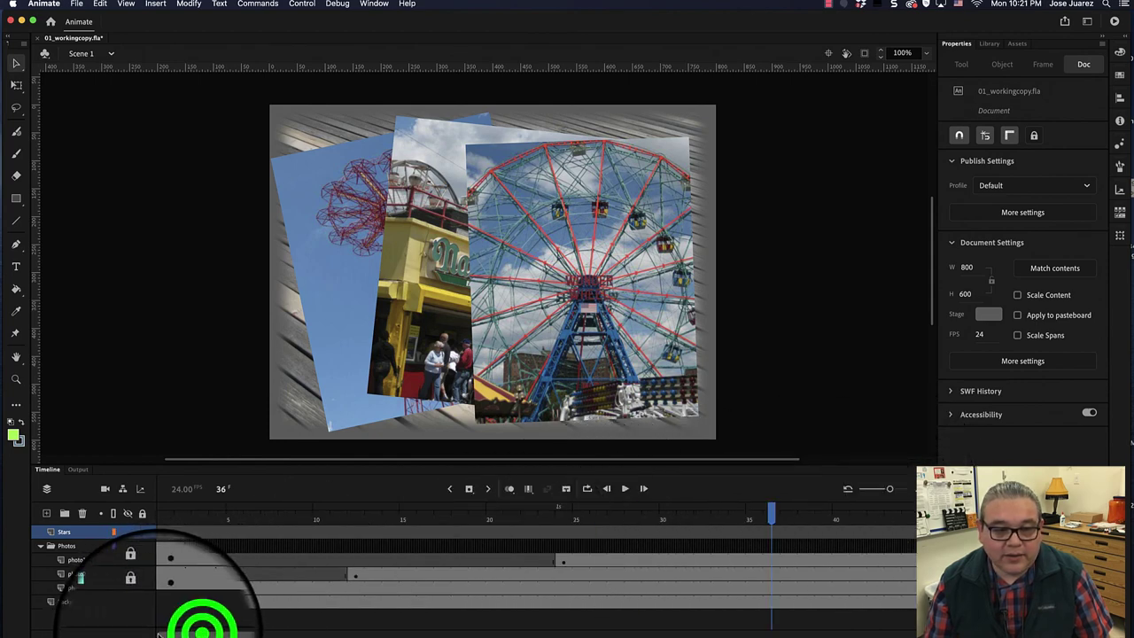
pyautogui.moveTo(890, 489); pyautogui.dragTo(888, 489)
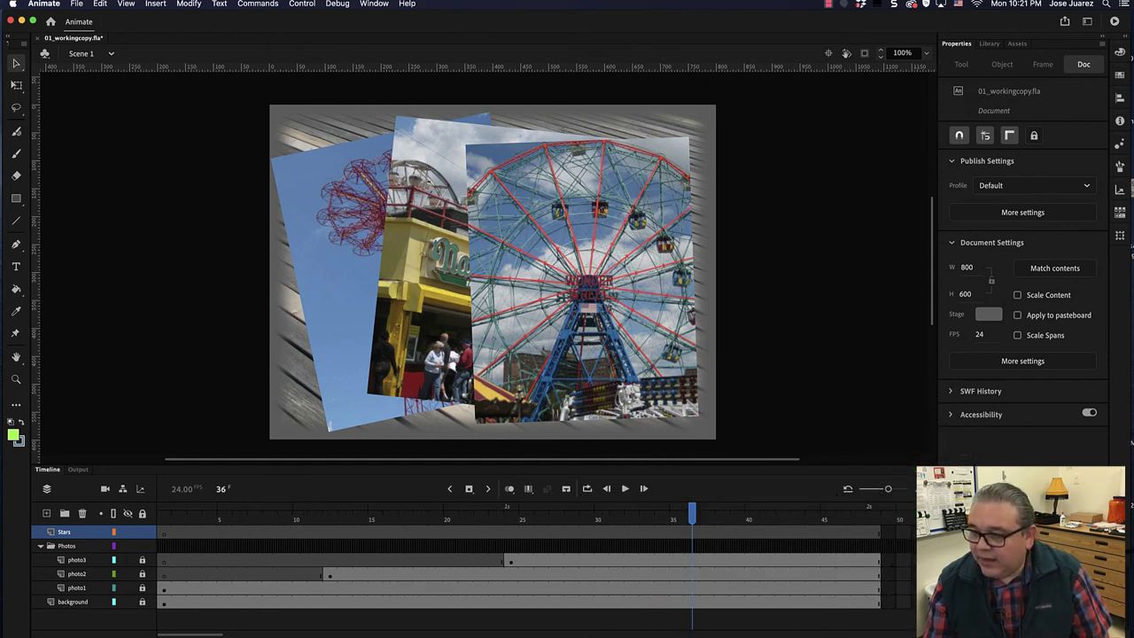
pyautogui.click(692, 531)
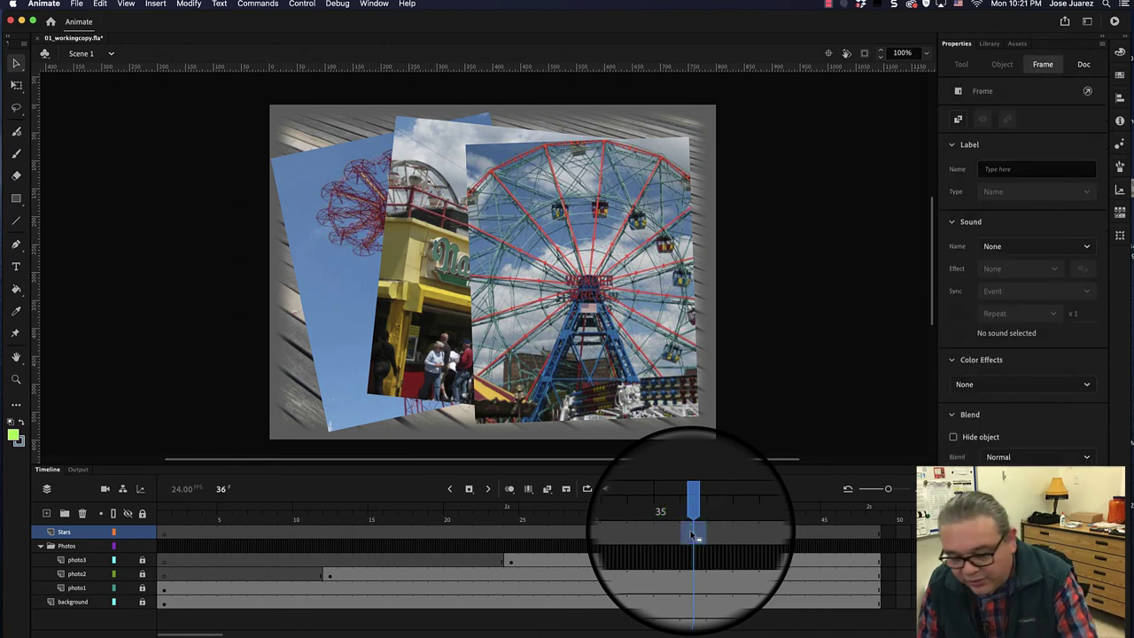
pyautogui.rightClick(692, 531)
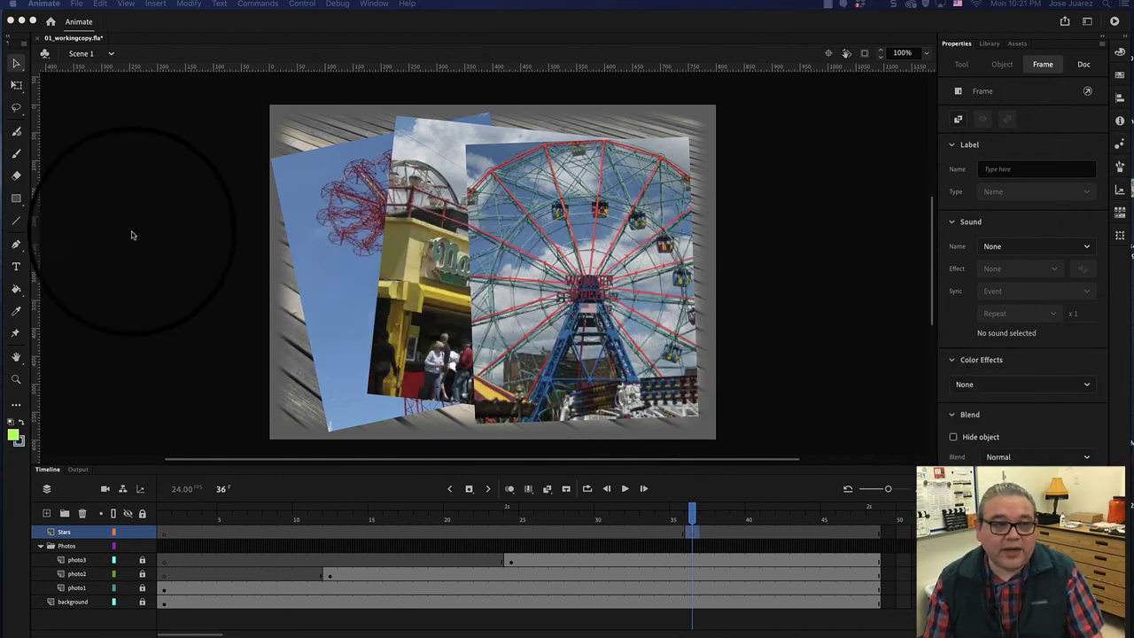
# Step: Activate the PolyStar tool from the Rectangle tool's group
pyautogui.click(17, 198)
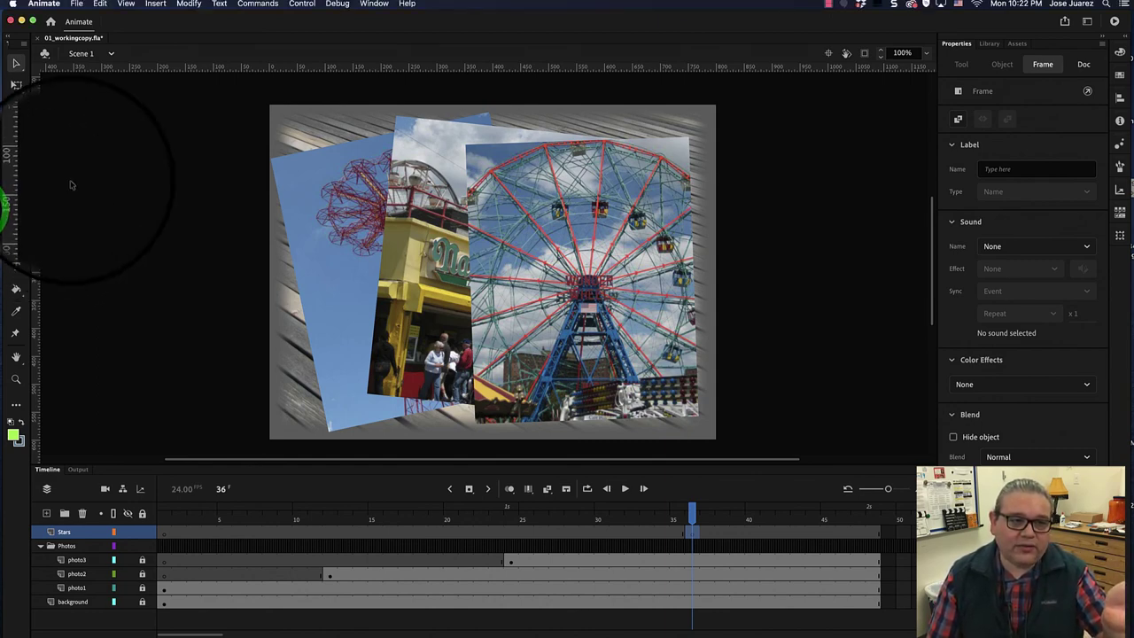
pyautogui.click(17, 198)
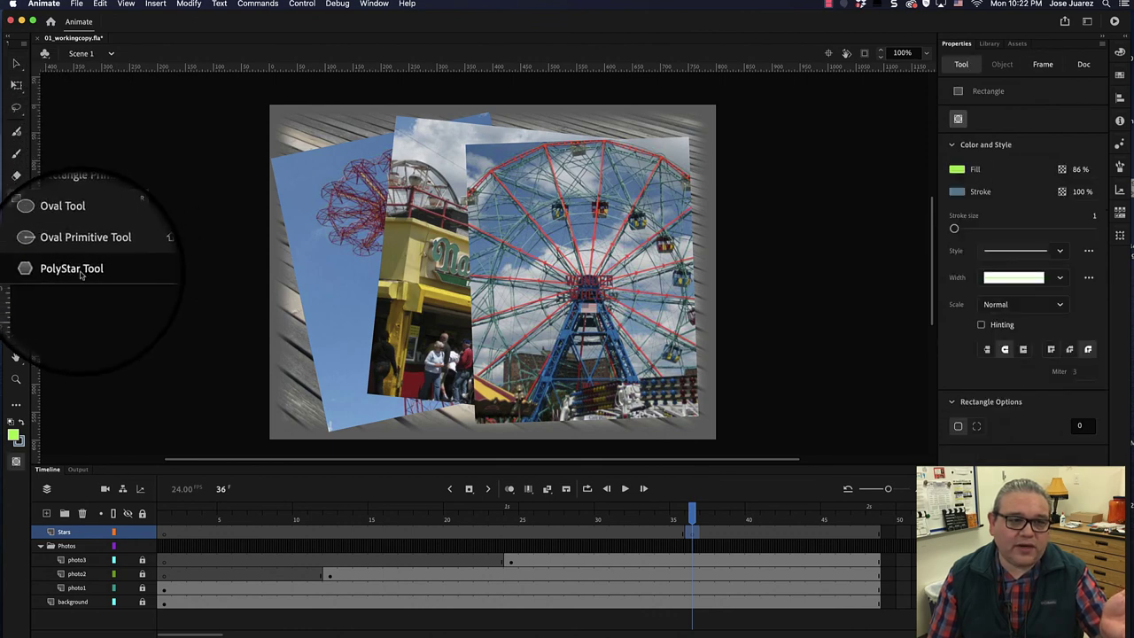
pyautogui.click(81, 271)
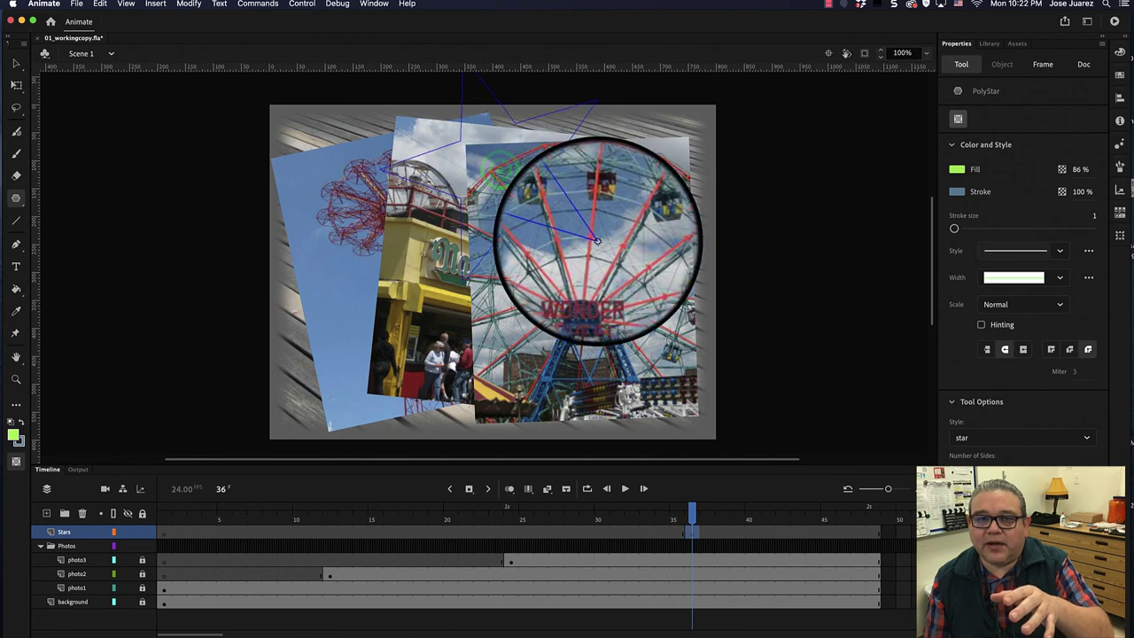
# Step: Draw a large green trial star over the photos on the Stars layer and undo it
pyautogui.moveTo(490, 177); pyautogui.dragTo(596, 237)
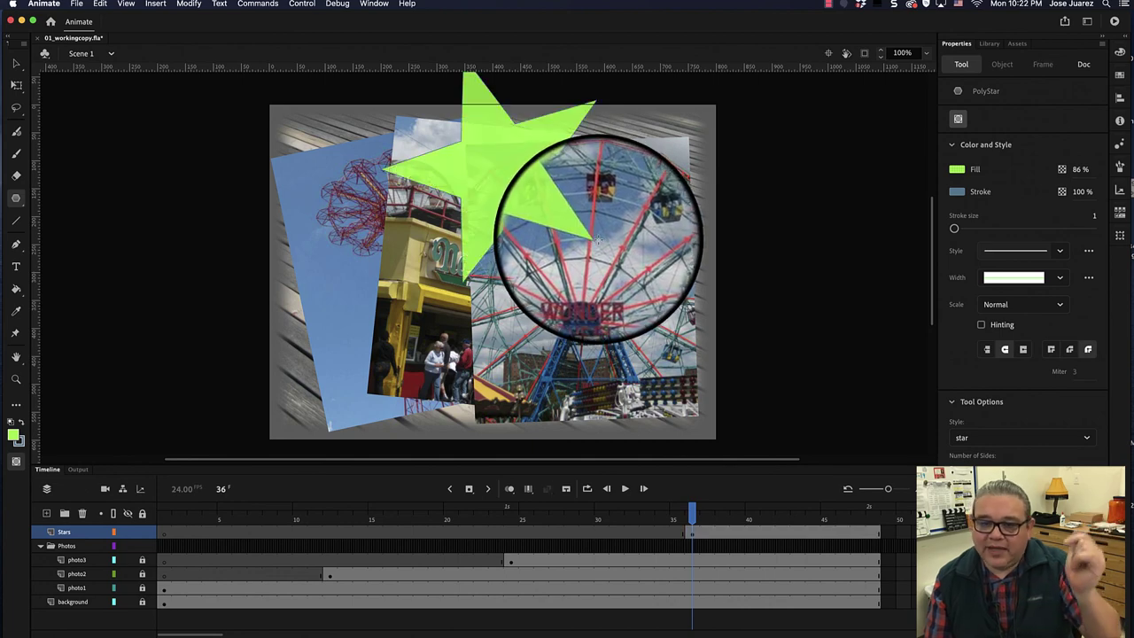
pyautogui.press('super+z')
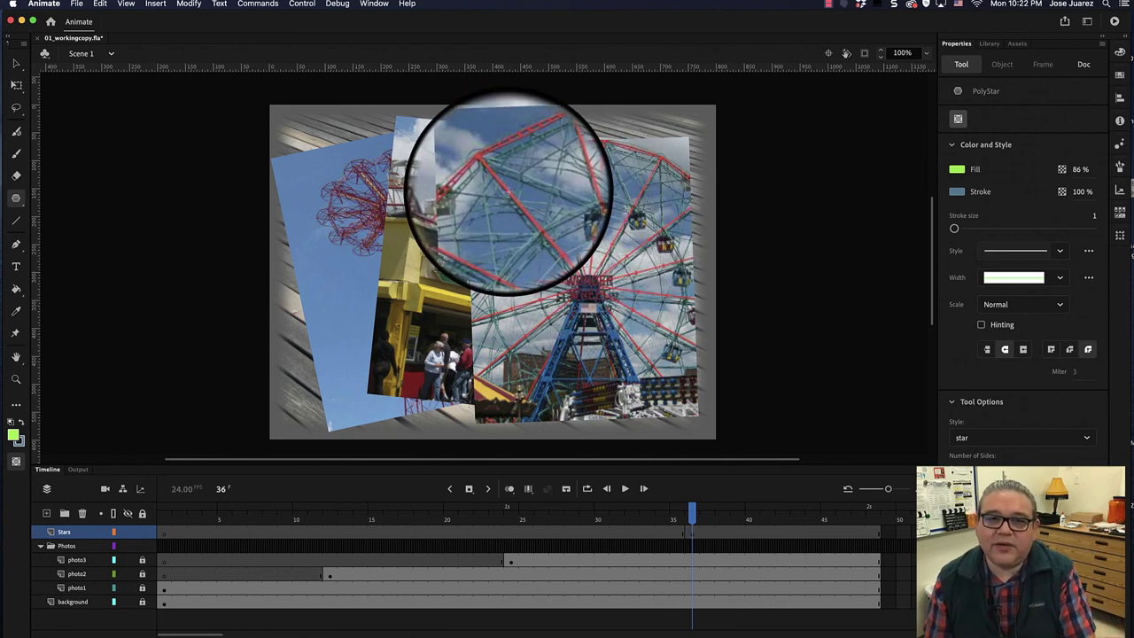
# Step: Draw a smaller green trial star across the edge of the Ferris wheel photo and undo it
pyautogui.moveTo(485, 169); pyautogui.dragTo(542, 250)
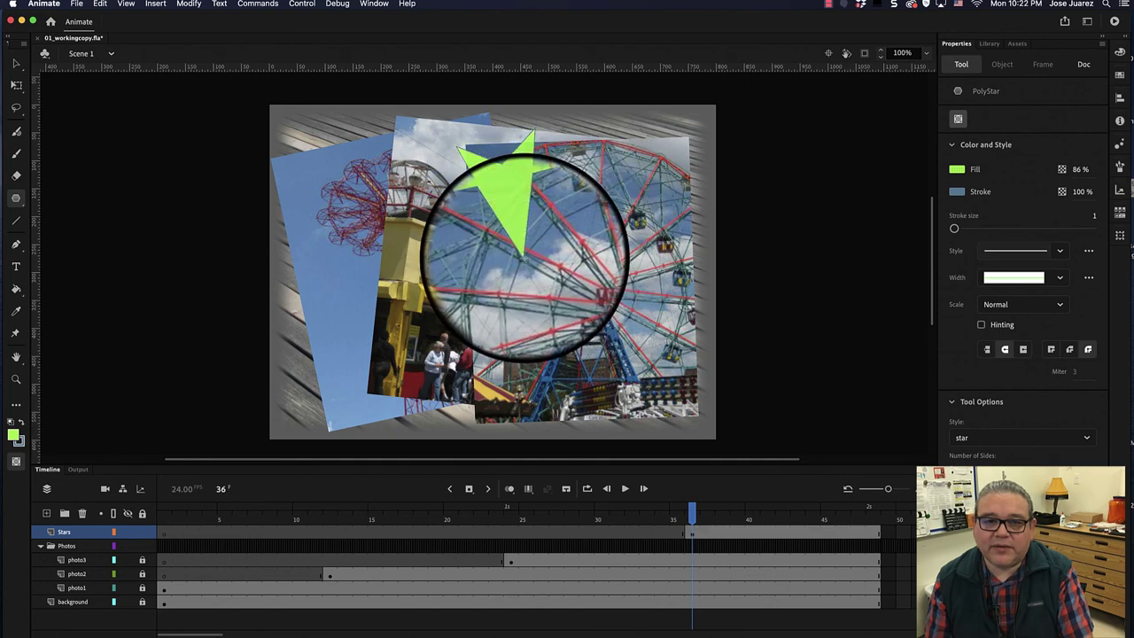
pyautogui.press('super+z')
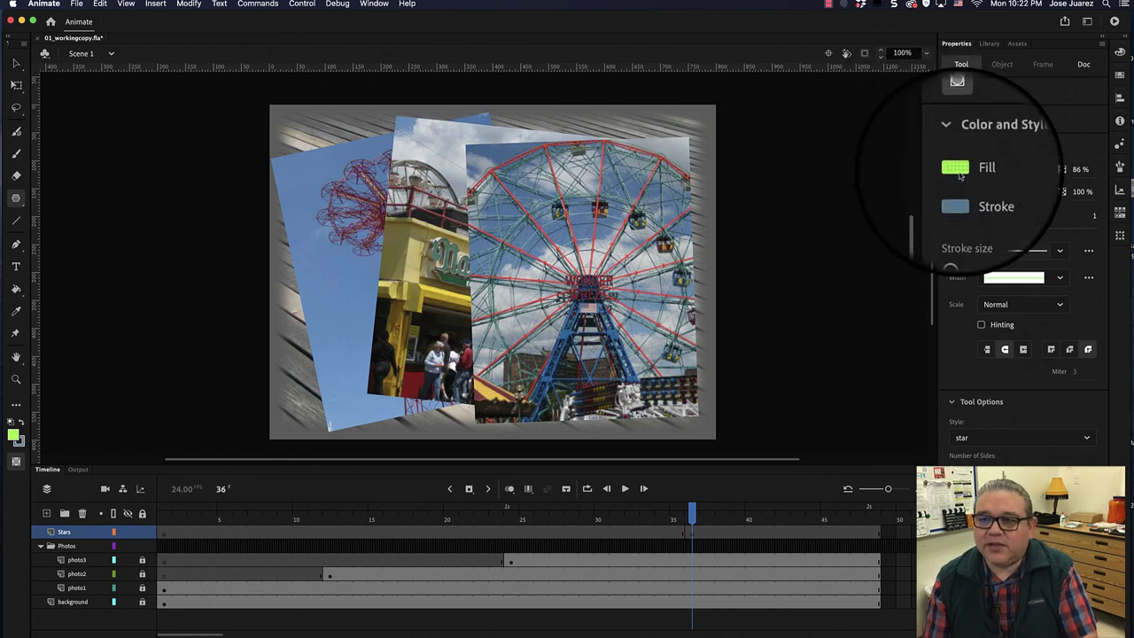
# Step: Set the PolyStar fill to yellow at 90% alpha and the stroke to none
pyautogui.click(958, 170)
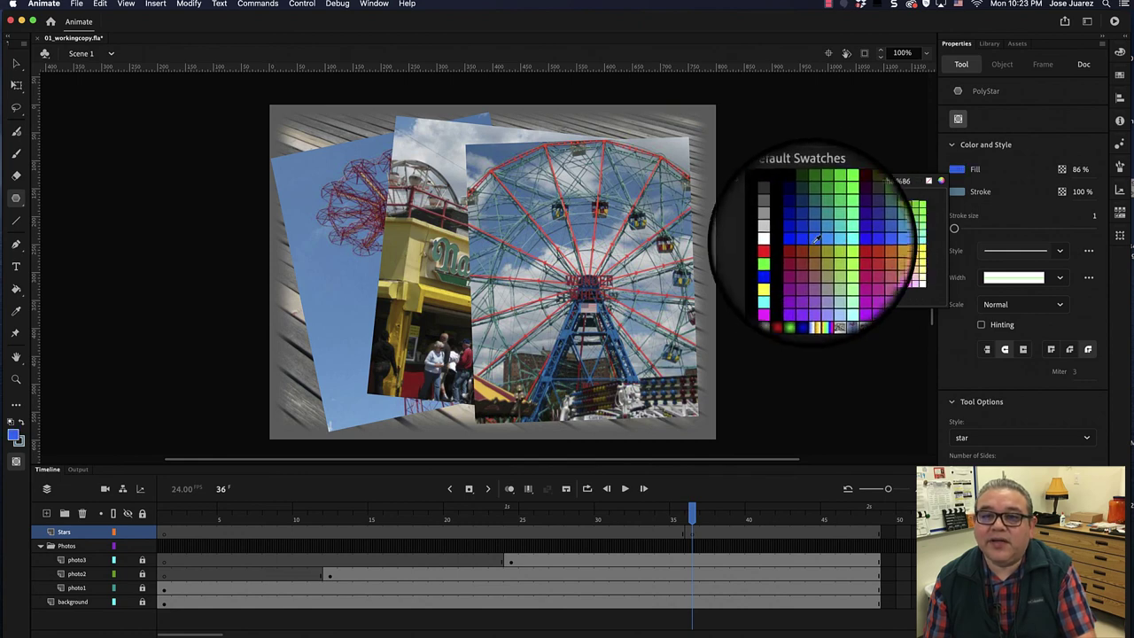
pyautogui.click(785, 266)
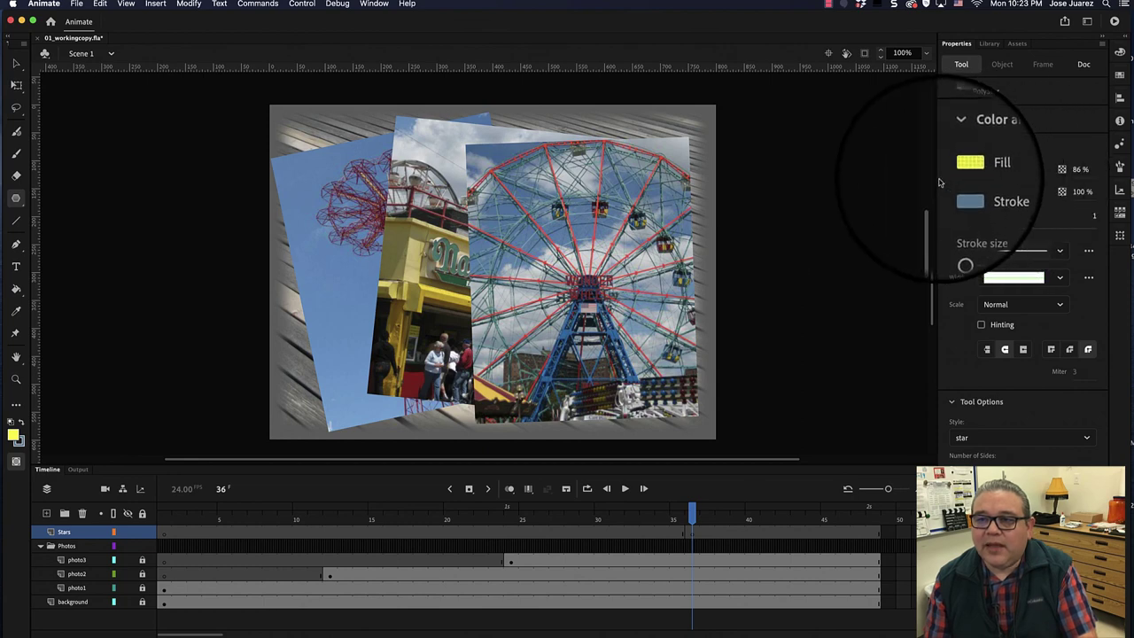
pyautogui.click(1076, 170)
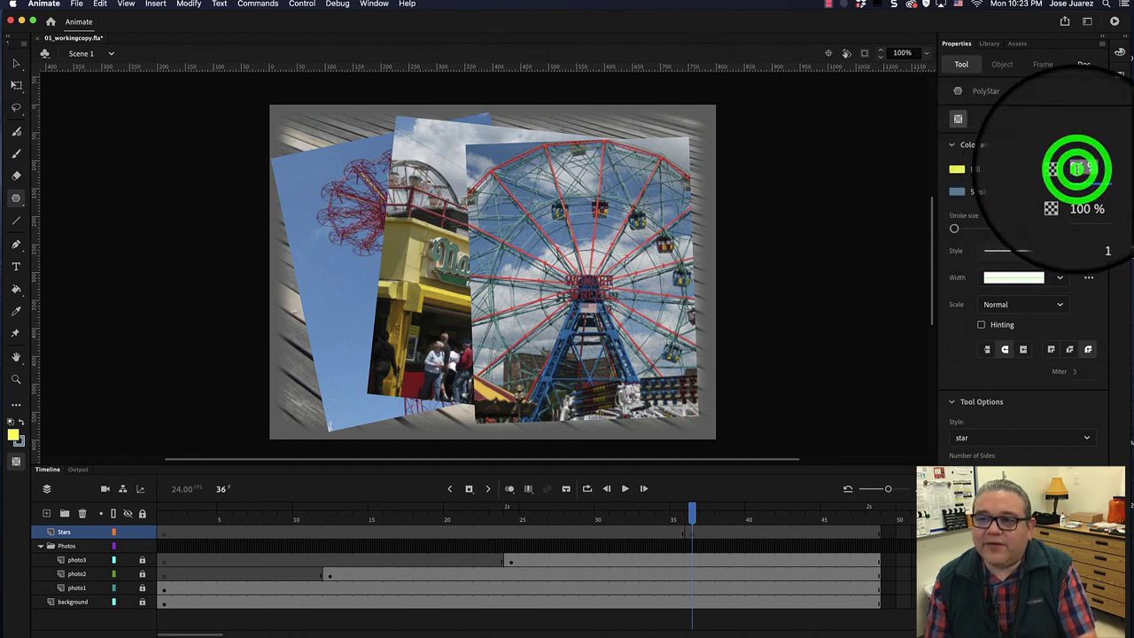
pyautogui.click(1074, 169)
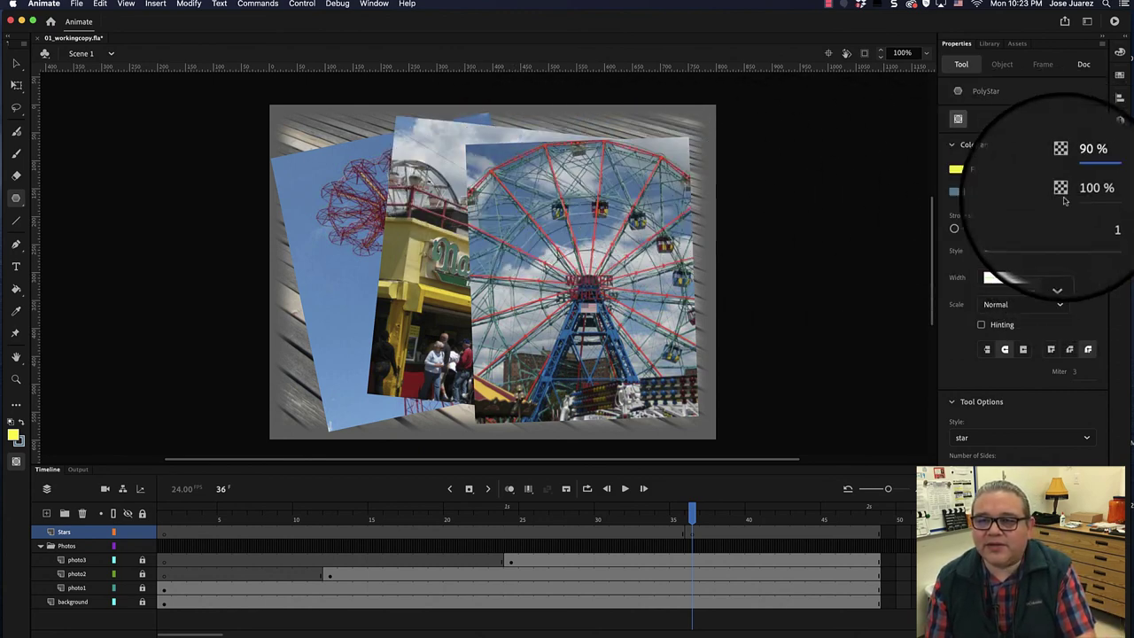
pyautogui.click(956, 191)
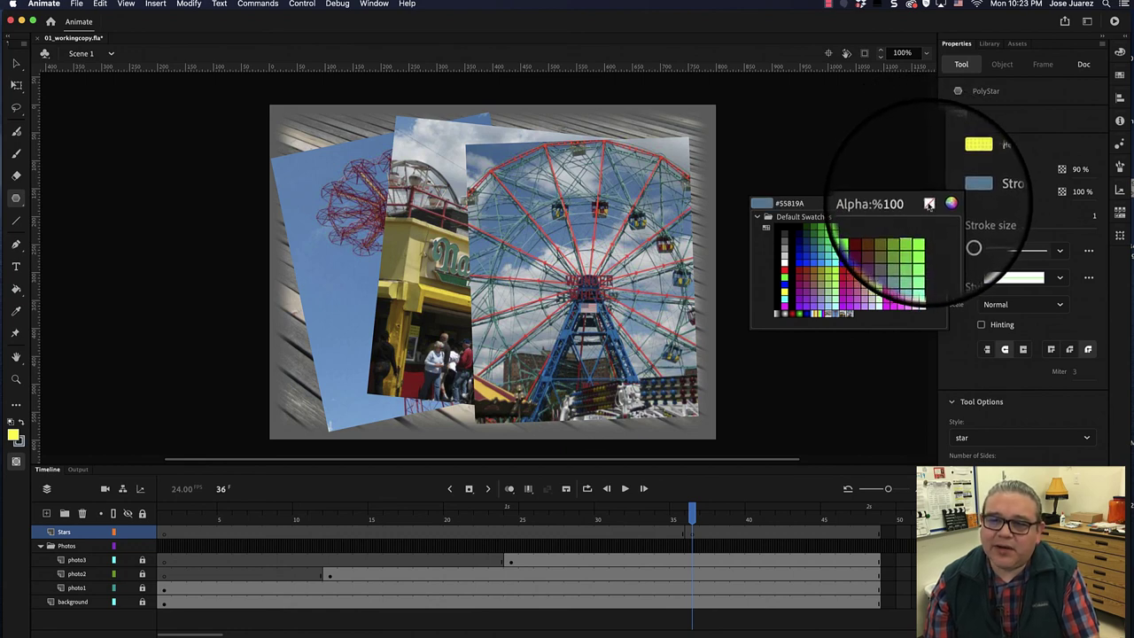
pyautogui.click(928, 204)
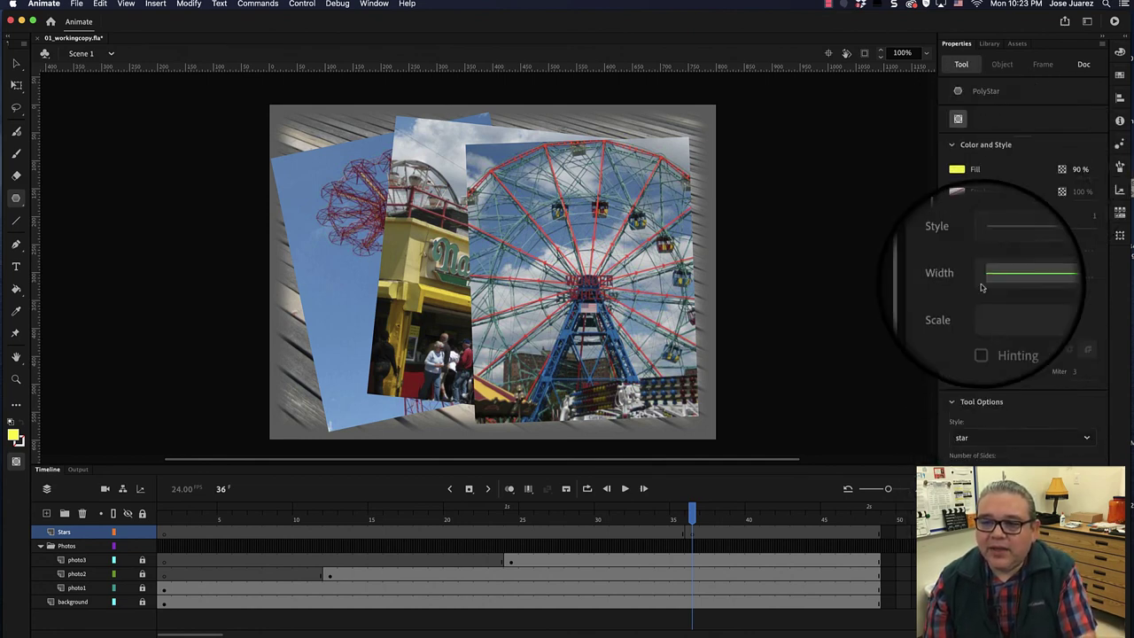
# Step: Switch the PolyStar style to polygon and back to star
pyautogui.click(986, 441)
pyautogui.click(986, 456)
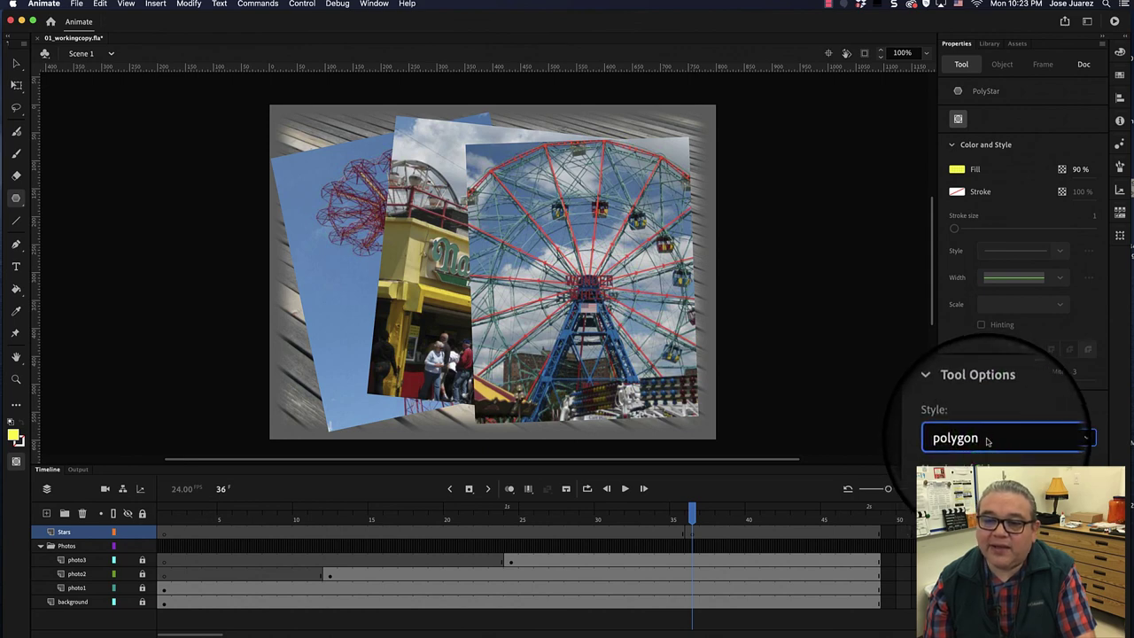
pyautogui.click(987, 443)
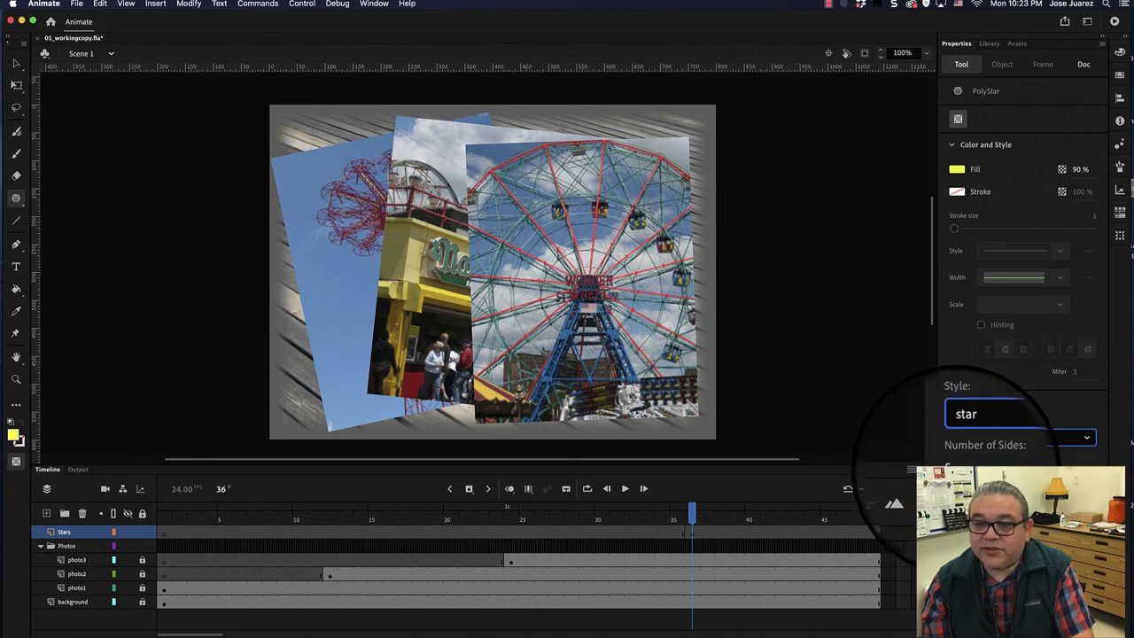
pyautogui.click(948, 448)
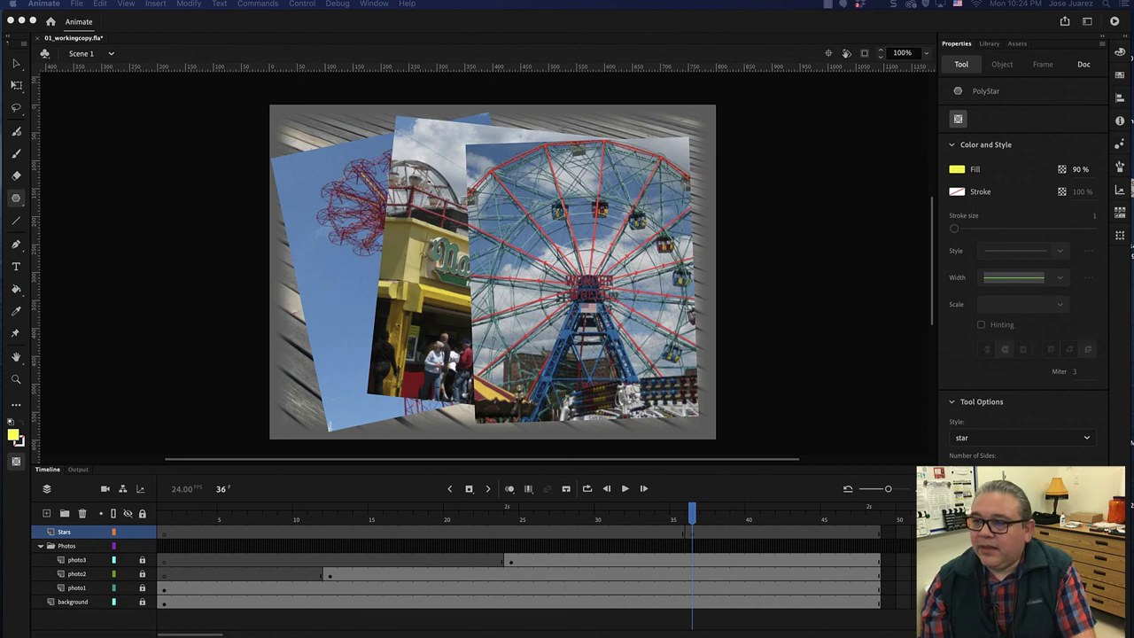
# Step: At frame 36 of the Stars layer, draw three yellow stars at the stage's upper-right corner and a larger one on the lower Ferris wheel
pyautogui.click(693, 533)
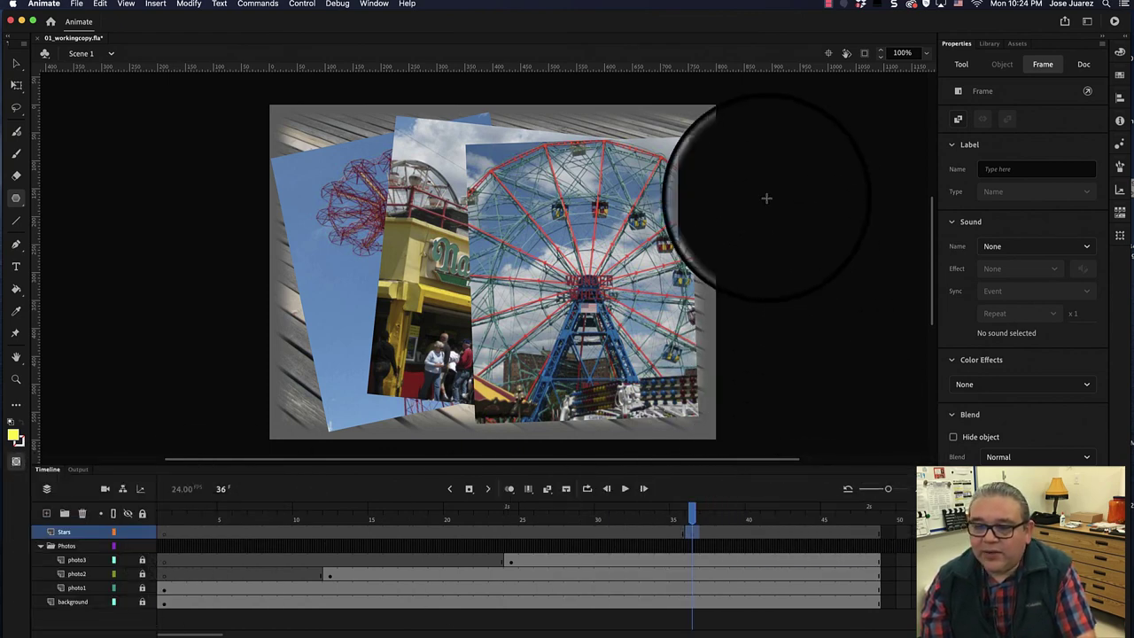
pyautogui.moveTo(607, 127); pyautogui.dragTo(680, 188)
pyautogui.click(650, 167)
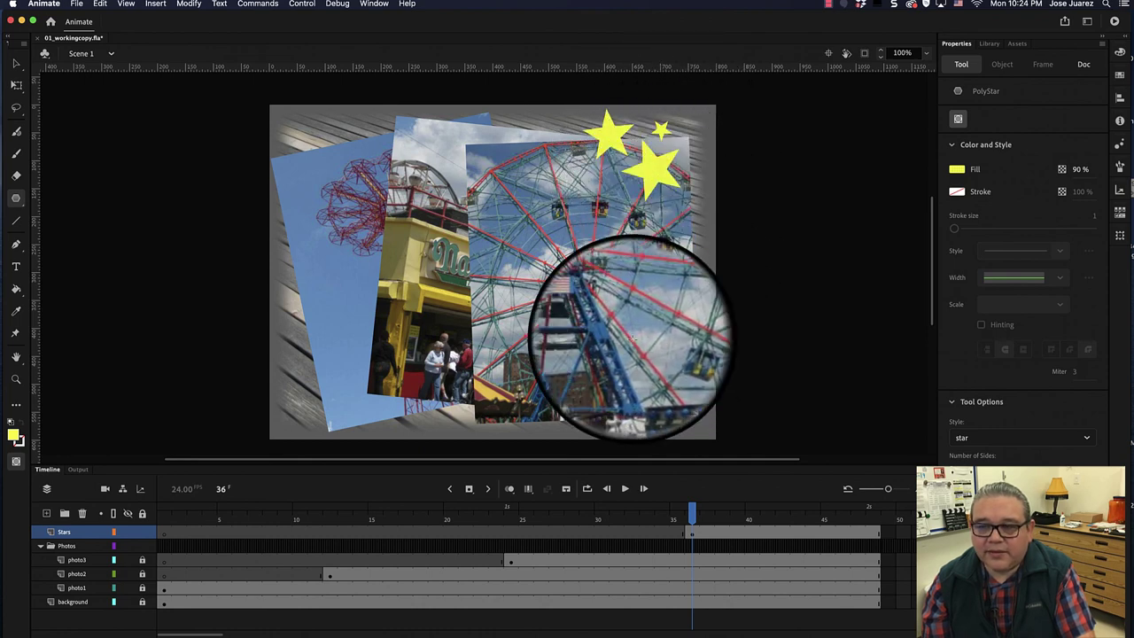
pyautogui.moveTo(609, 330); pyautogui.dragTo(630, 353)
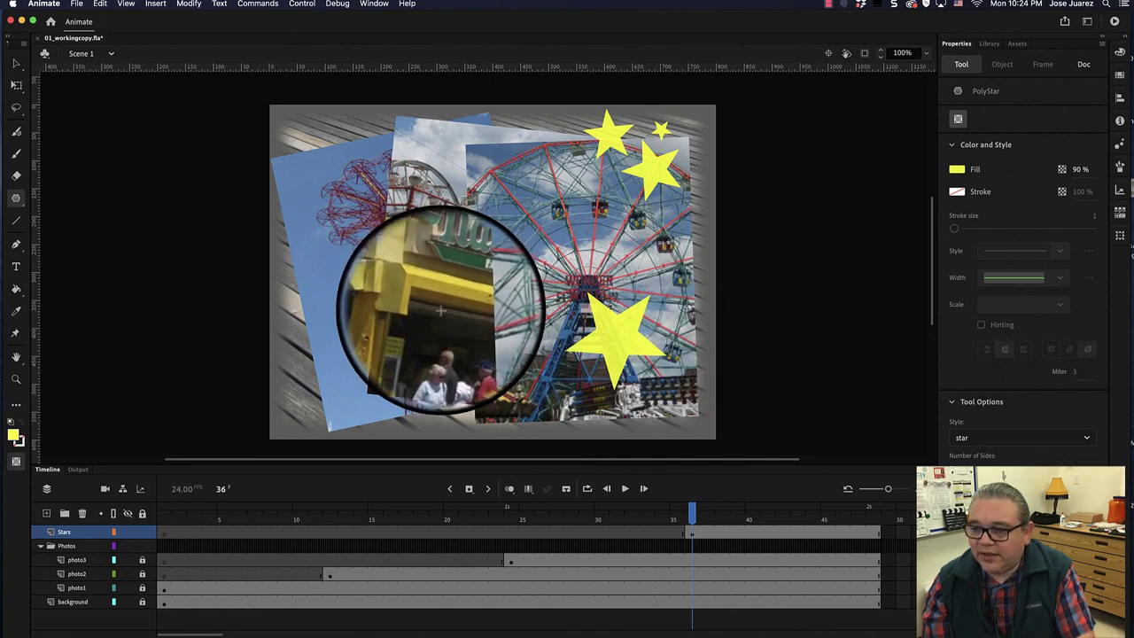
# Step: Draw four more yellow stars of varied sizes down the stage's left side, from the upper corner to the people in the middle photo
pyautogui.moveTo(350, 328); pyautogui.dragTo(415, 352)
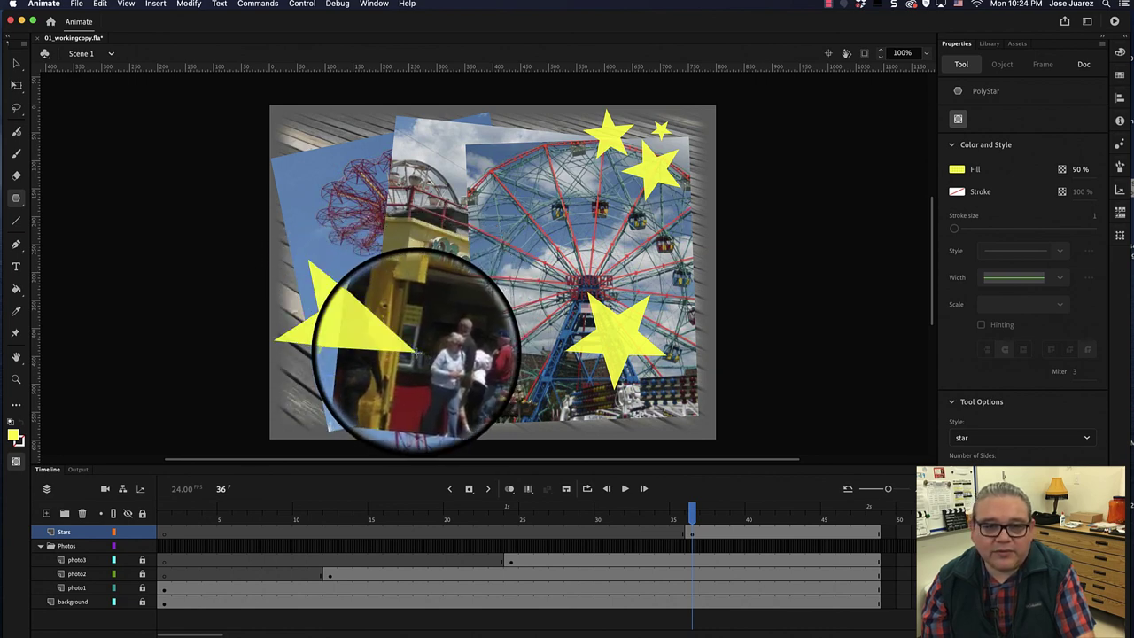
pyautogui.click(359, 398)
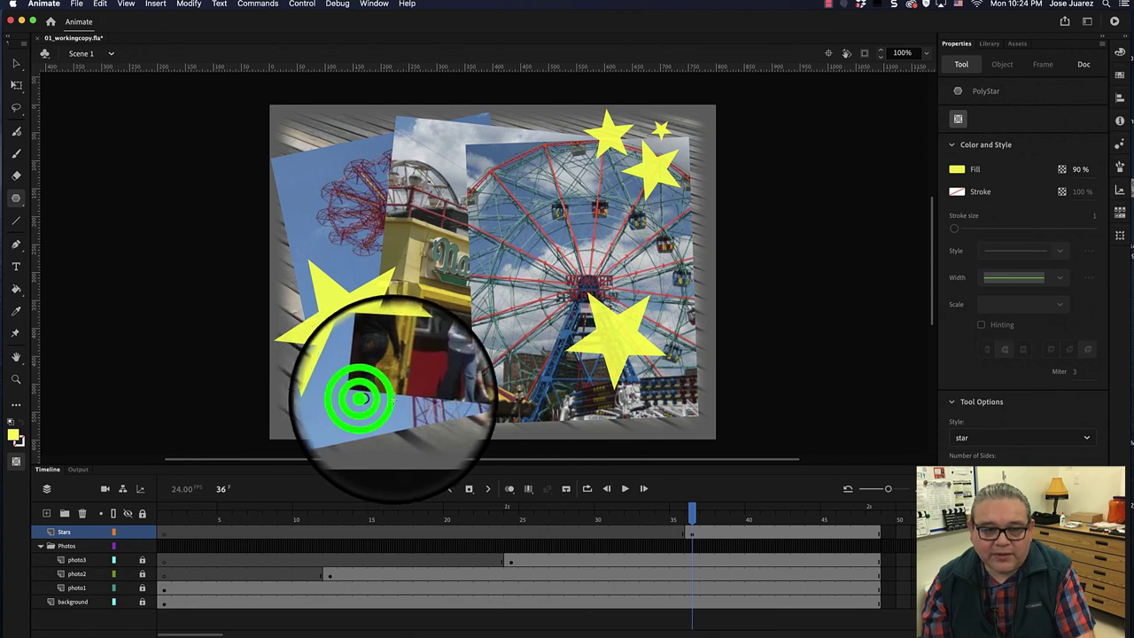
pyautogui.moveTo(359, 399); pyautogui.dragTo(417, 412)
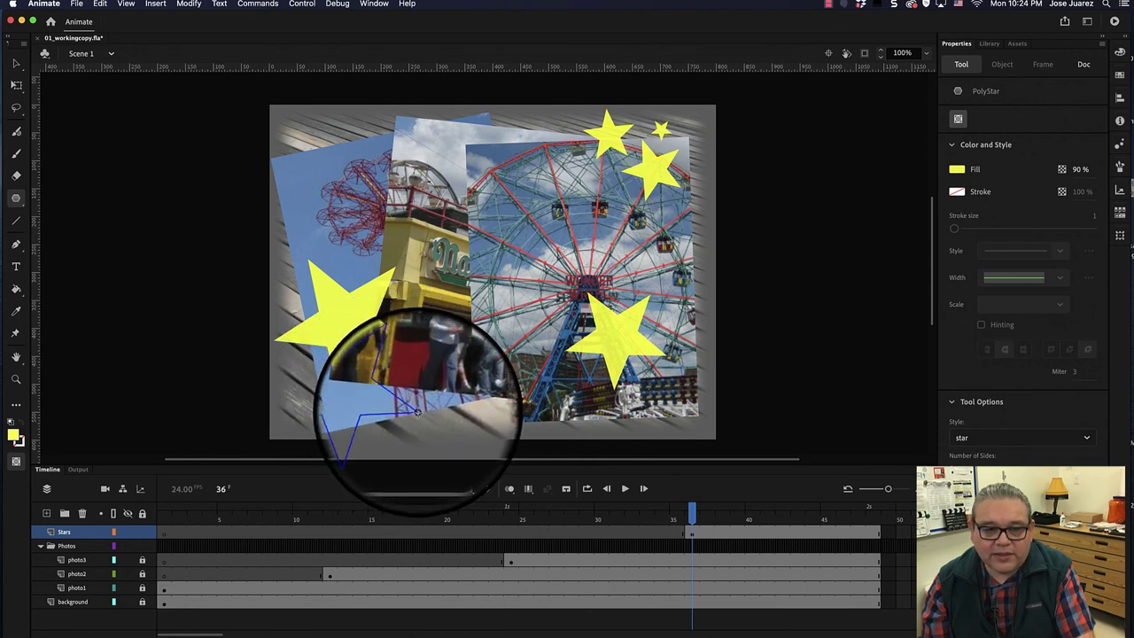
pyautogui.hotkey('ctrl', 'z')
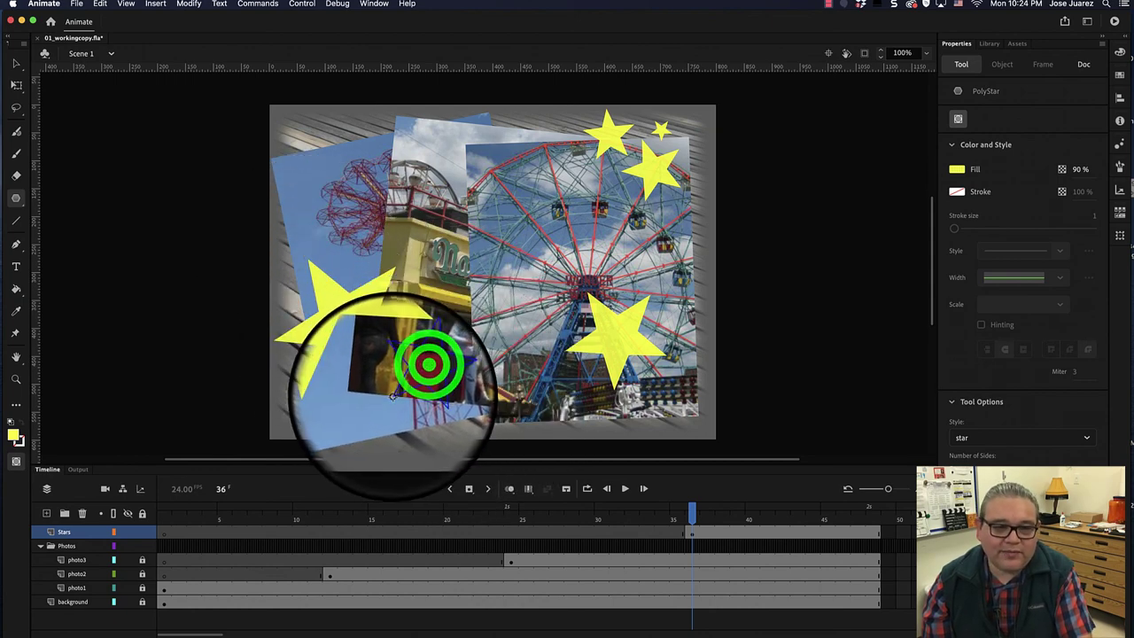
pyautogui.moveTo(388, 390); pyautogui.dragTo(390, 394)
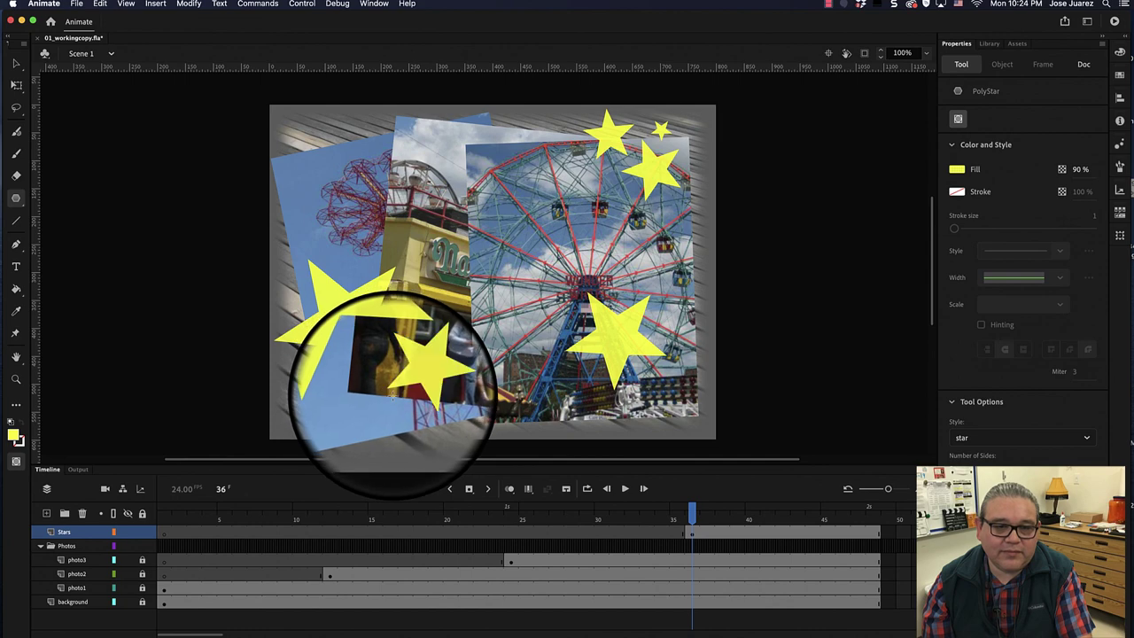
pyautogui.moveTo(276, 286); pyautogui.dragTo(296, 298)
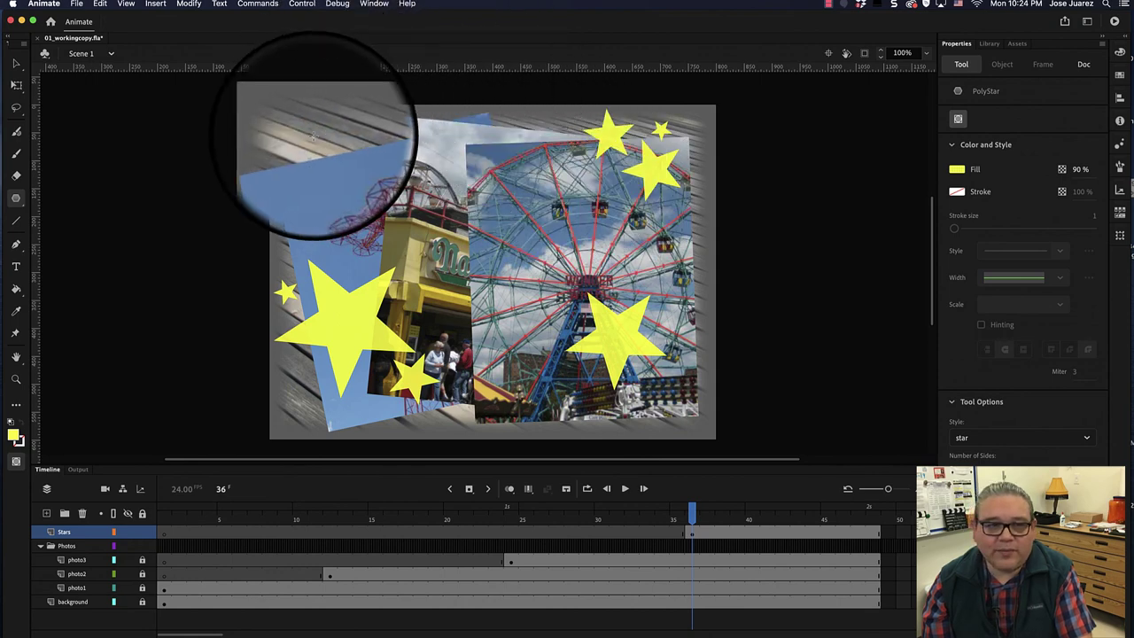
pyautogui.moveTo(297, 116); pyautogui.dragTo(331, 156)
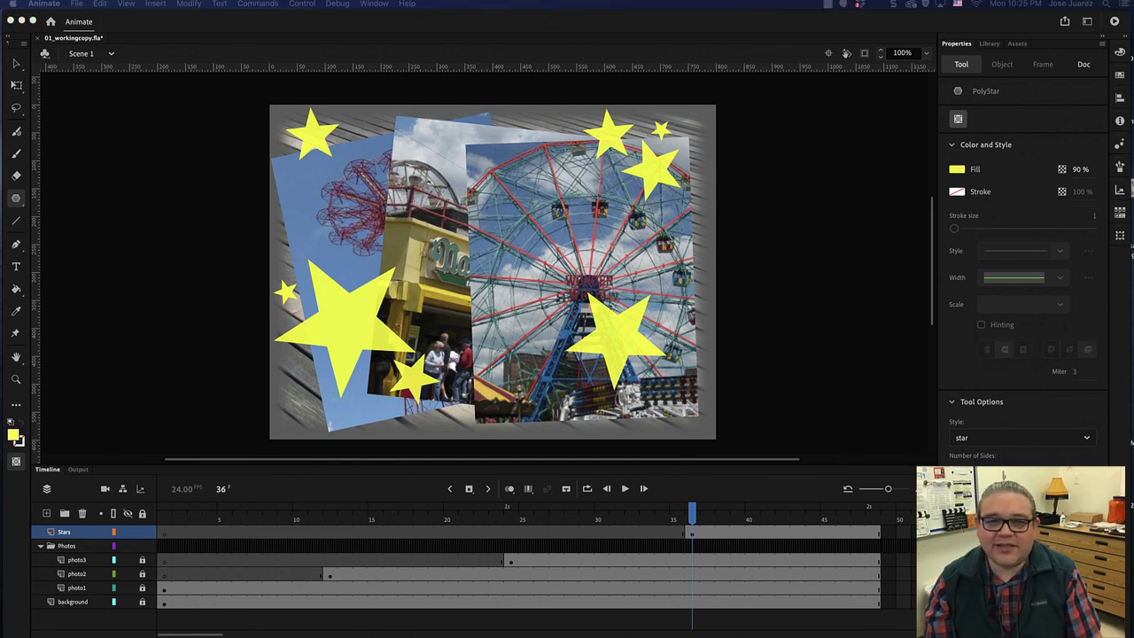
# Step: Return the playhead to frame 1 and play the animation on the timeline
pyautogui.click(693, 512)
pyautogui.moveTo(693, 512); pyautogui.dragTo(156, 494)
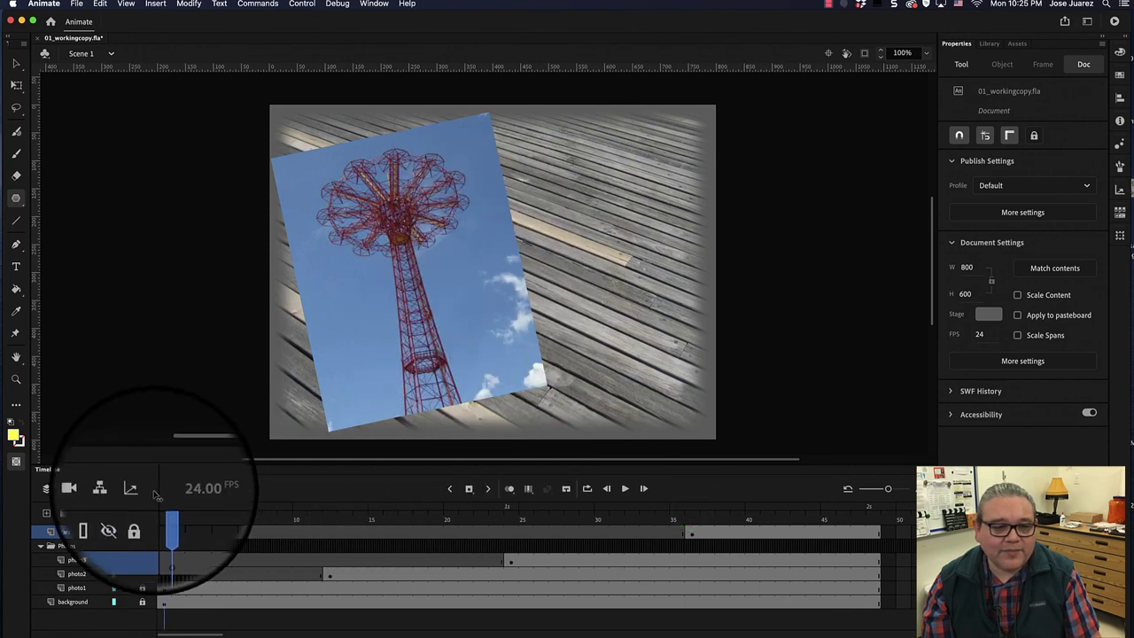
pyautogui.click(625, 488)
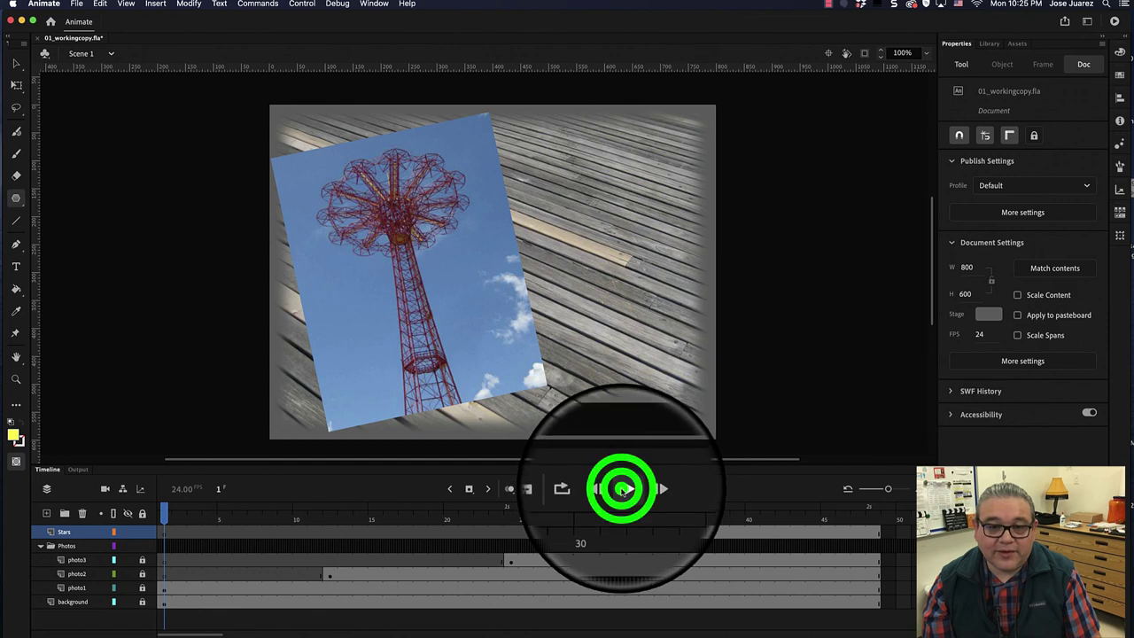